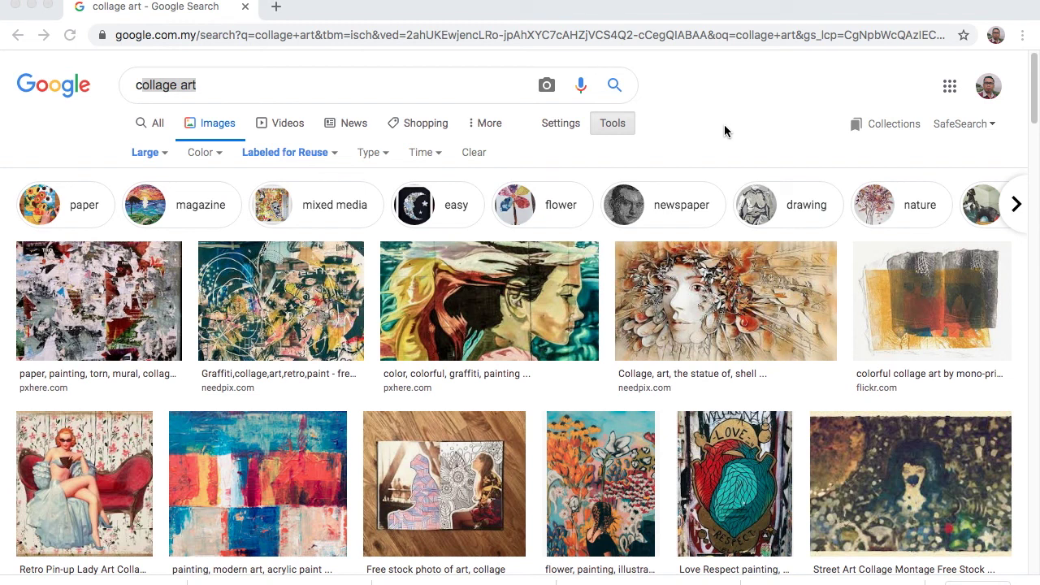
Look through the image results for "collage art" to examine the available reusable collage artworks
click(266, 90)
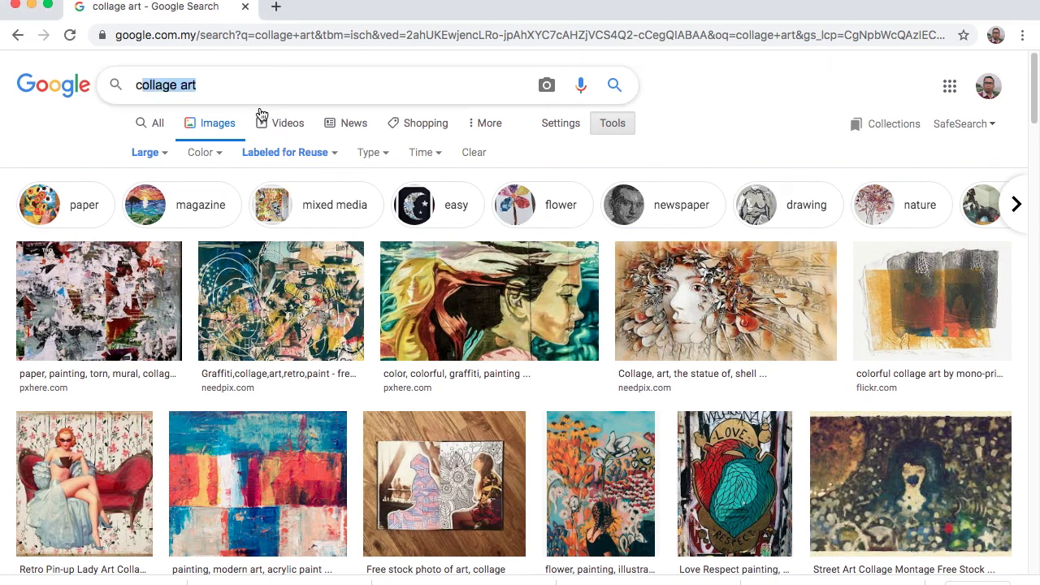
scroll(273, 301, down, 5)
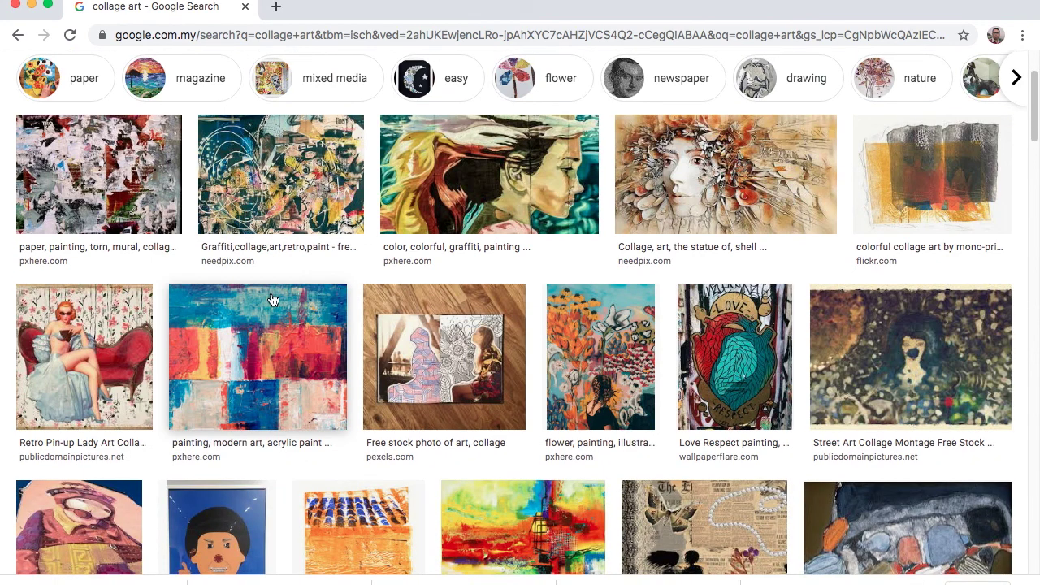
scroll(273, 301, down, 3)
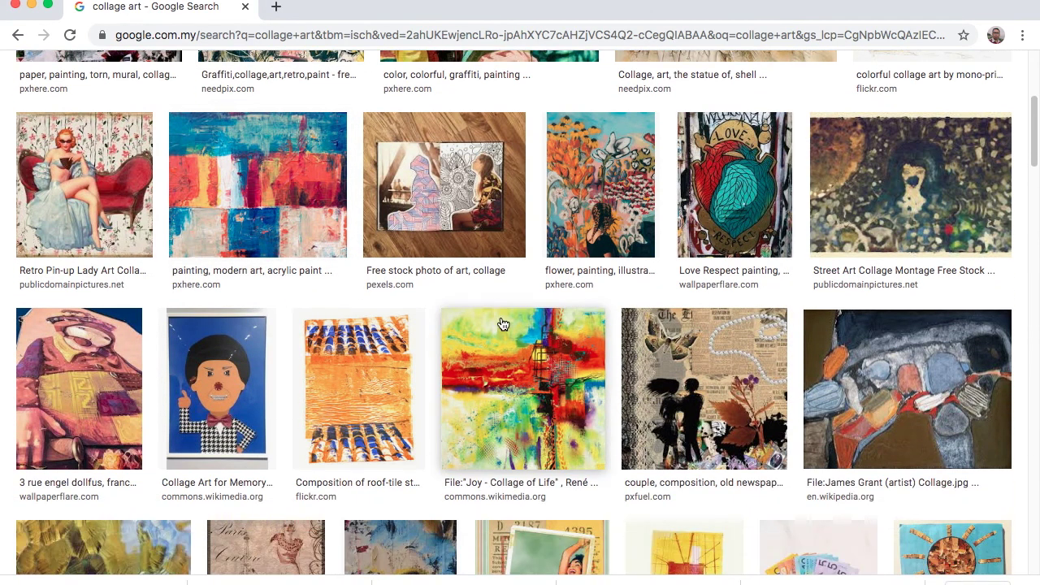
scroll(642, 224, down, 4)
scroll(434, 283, down, 4)
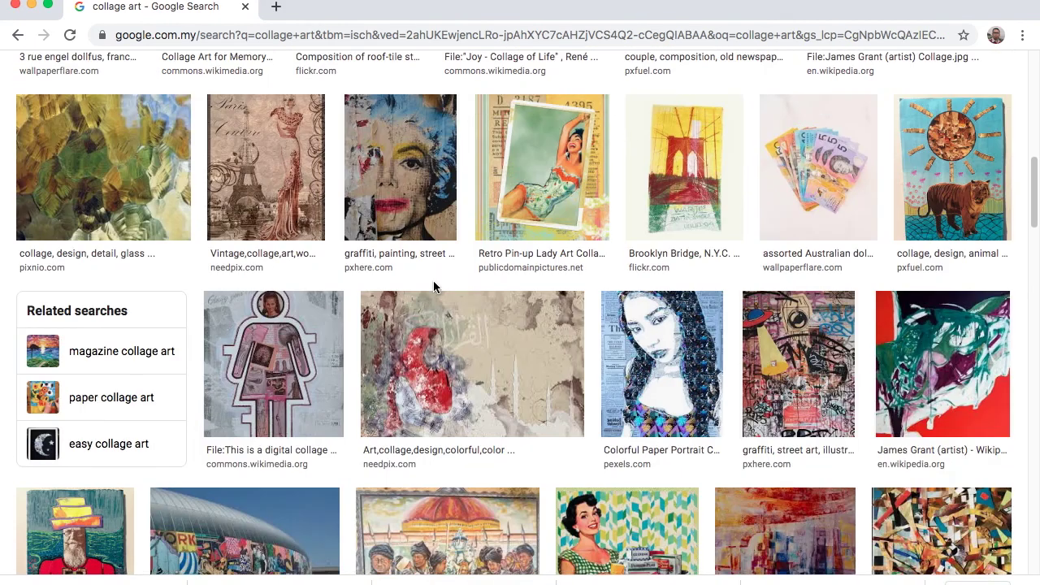
scroll(433, 286, down, 10)
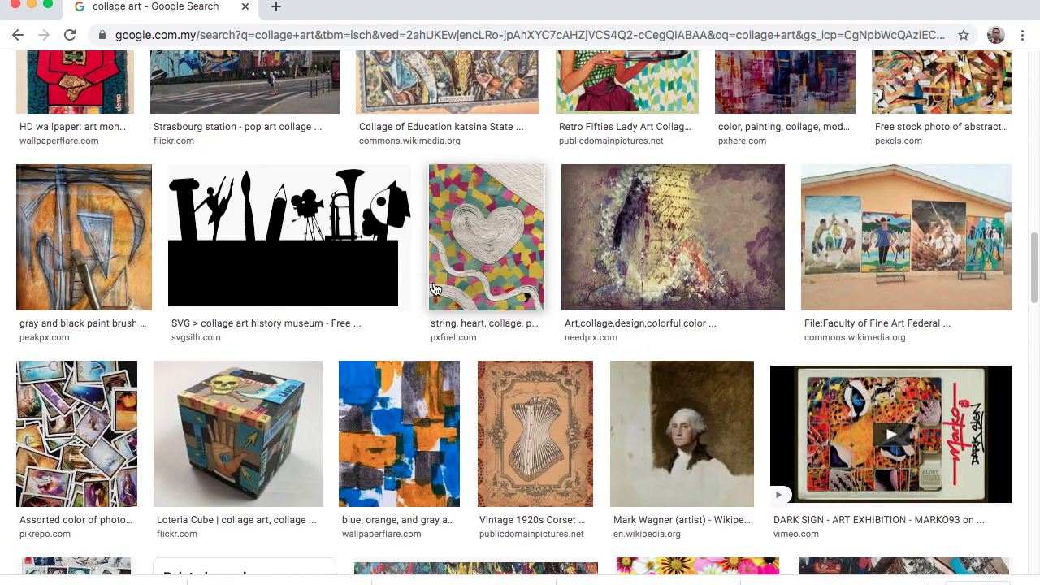
scroll(434, 289, down, 3)
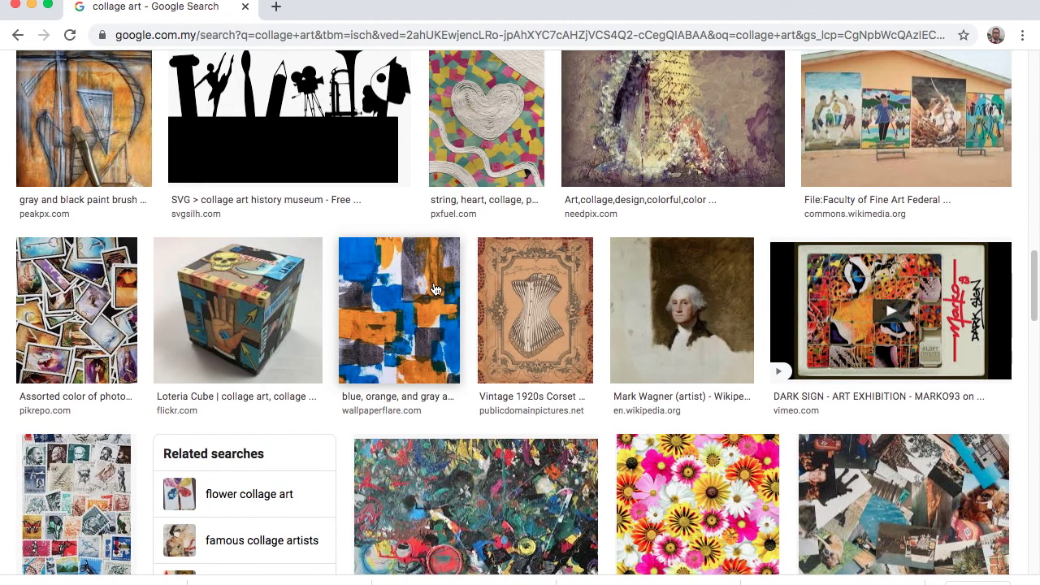
scroll(435, 289, down, 1)
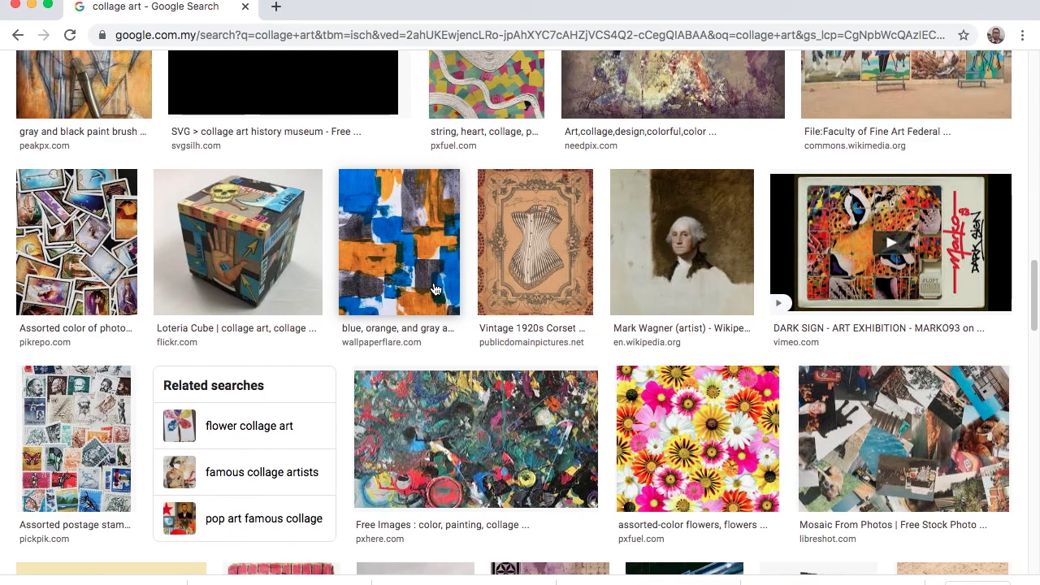
scroll(434, 288, down, 8)
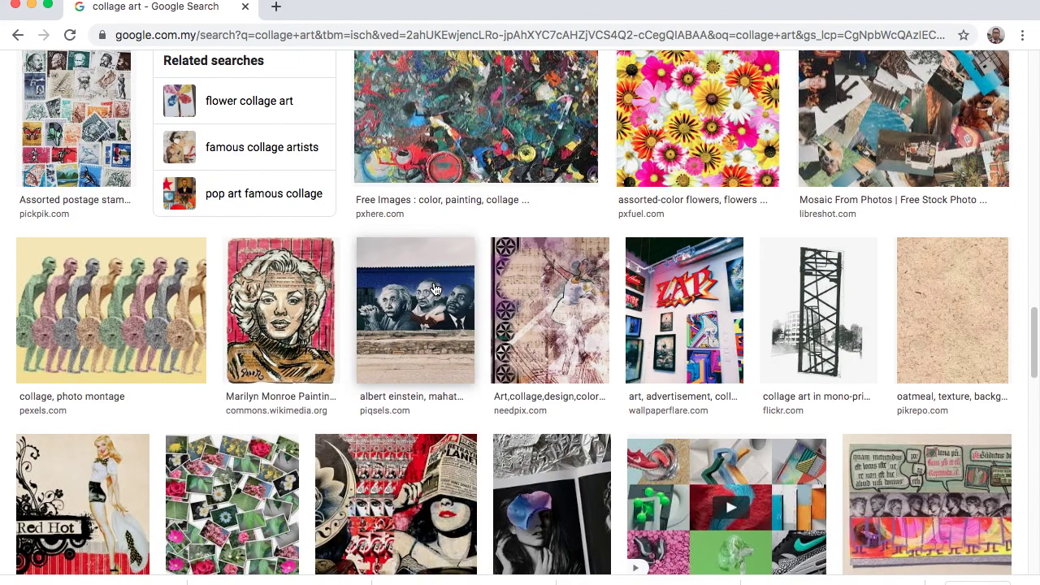
scroll(434, 289, down, 4)
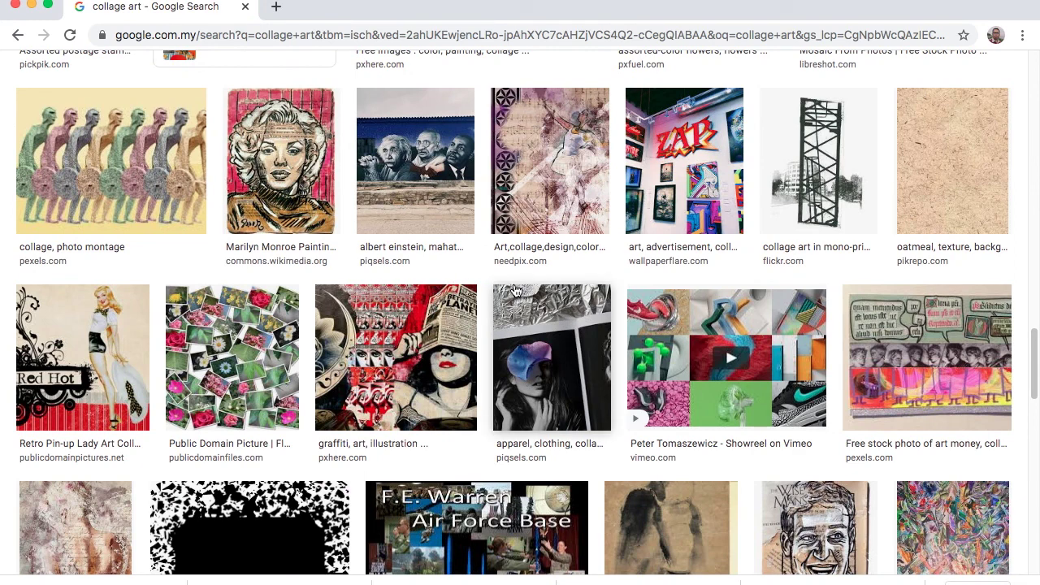
scroll(513, 290, up, 2)
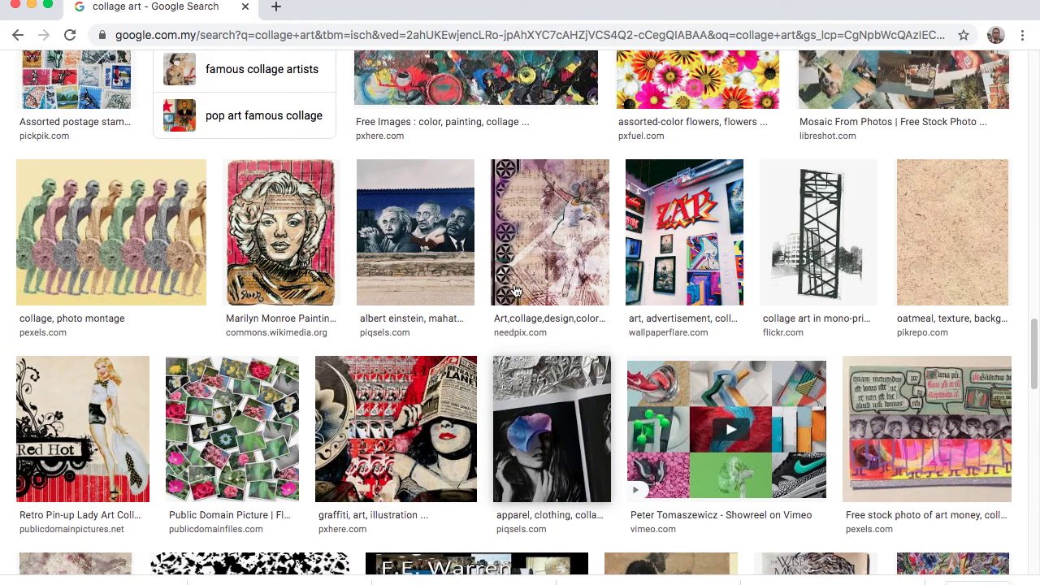
Search images for "magazine cover" and look through the first rows of covers
scroll(514, 290, up, 5)
scroll(514, 291, up, 12)
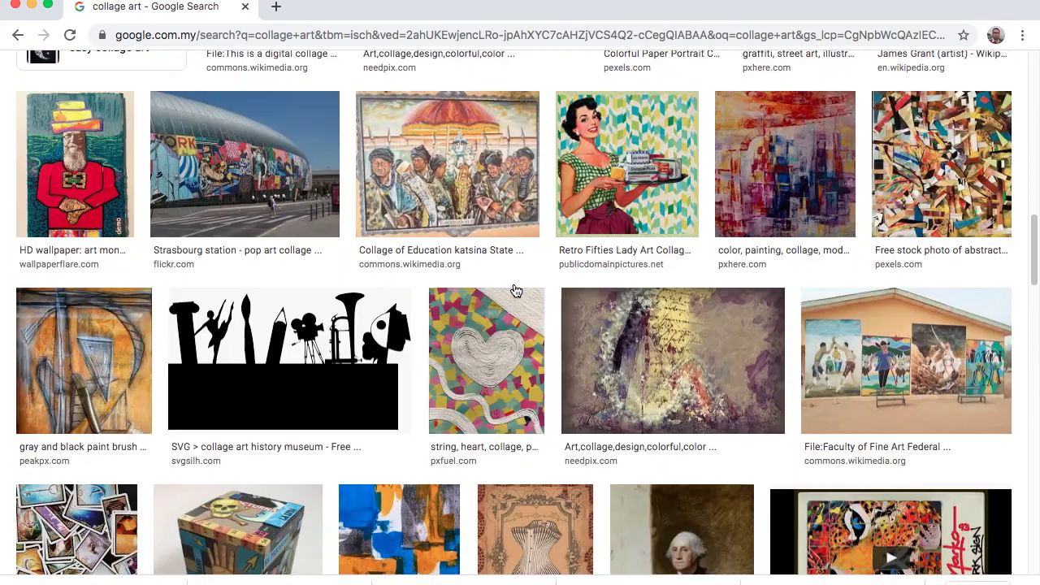
scroll(514, 290, up, 15)
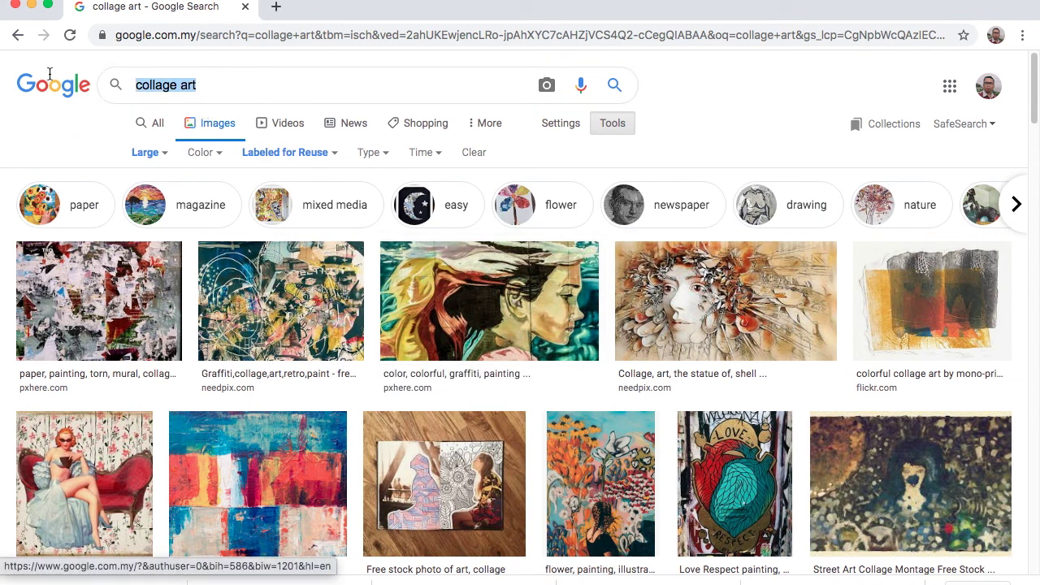
text(magazi)
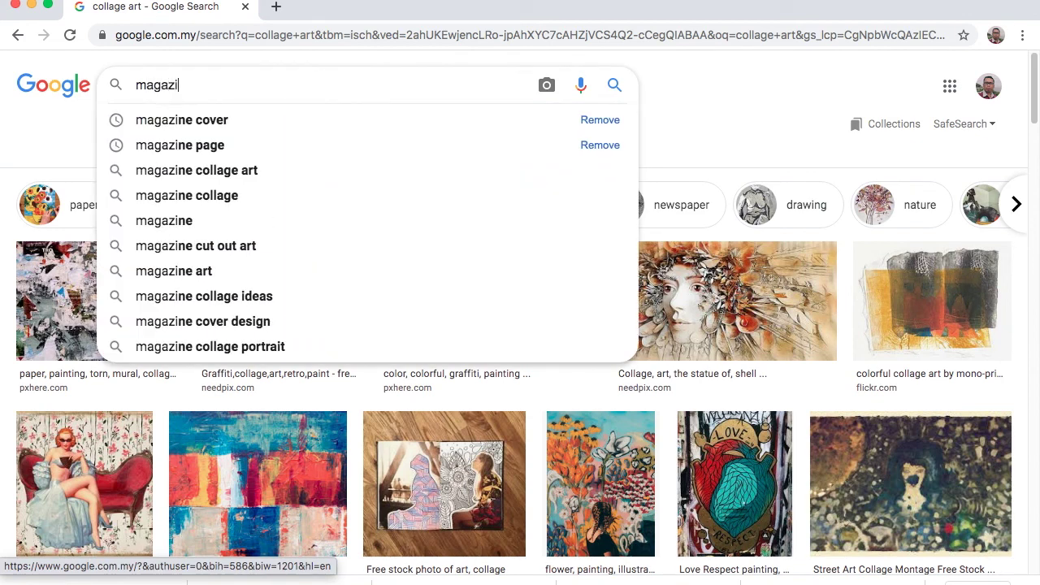
text(v)
key(BackSpace)
text(ne)
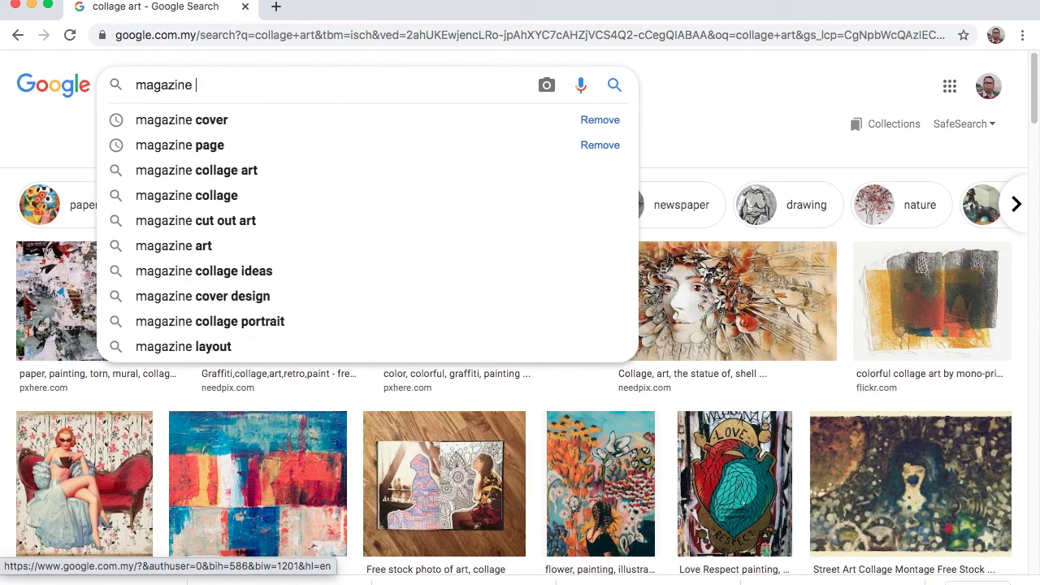
key(Down)
key(Return)
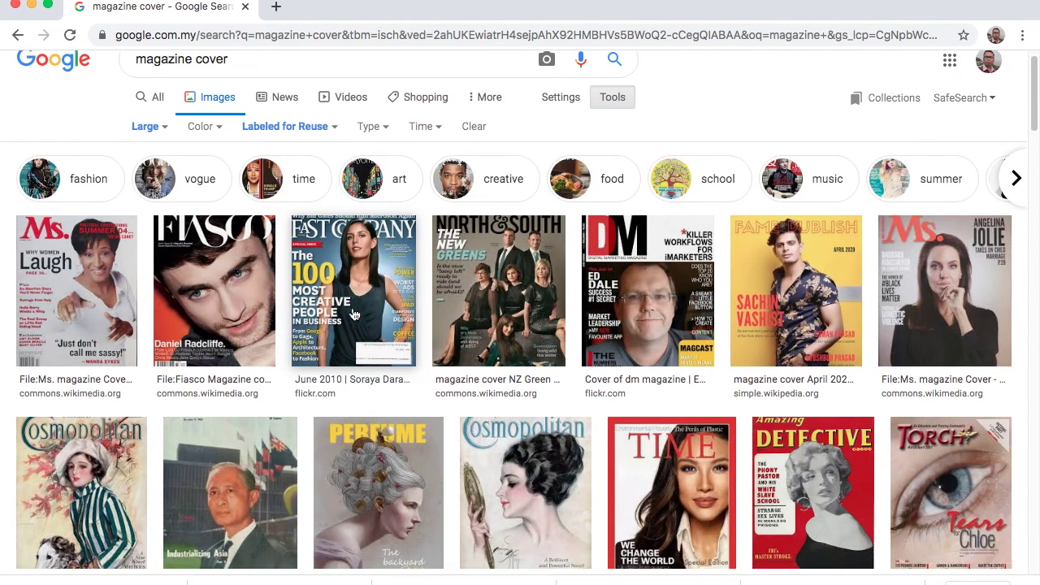
scroll(407, 317, down, 1)
scroll(502, 318, down, 4)
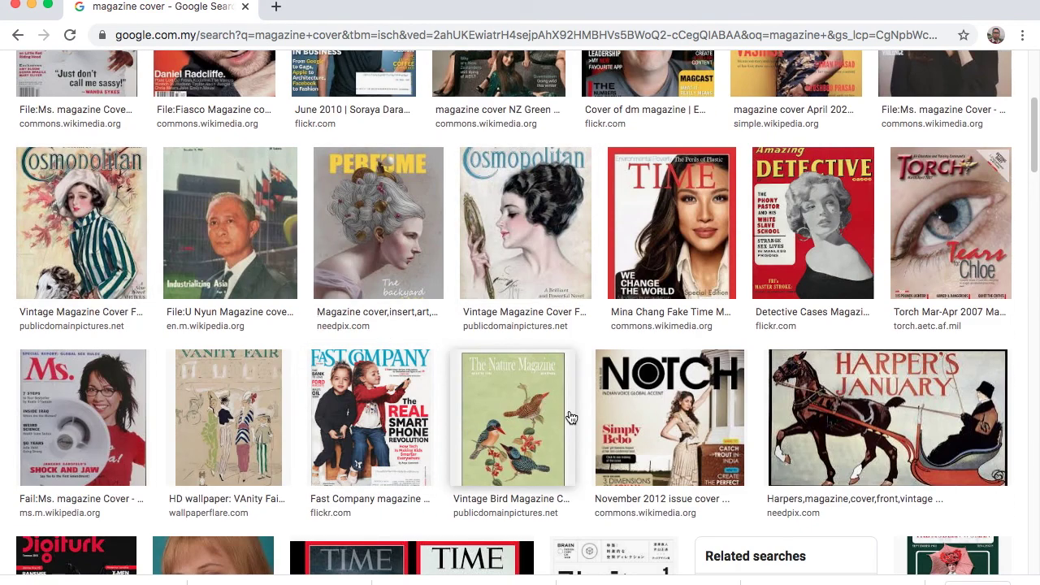
Replace the image search term with "digital art" and run the search
scroll(553, 382, up, 5)
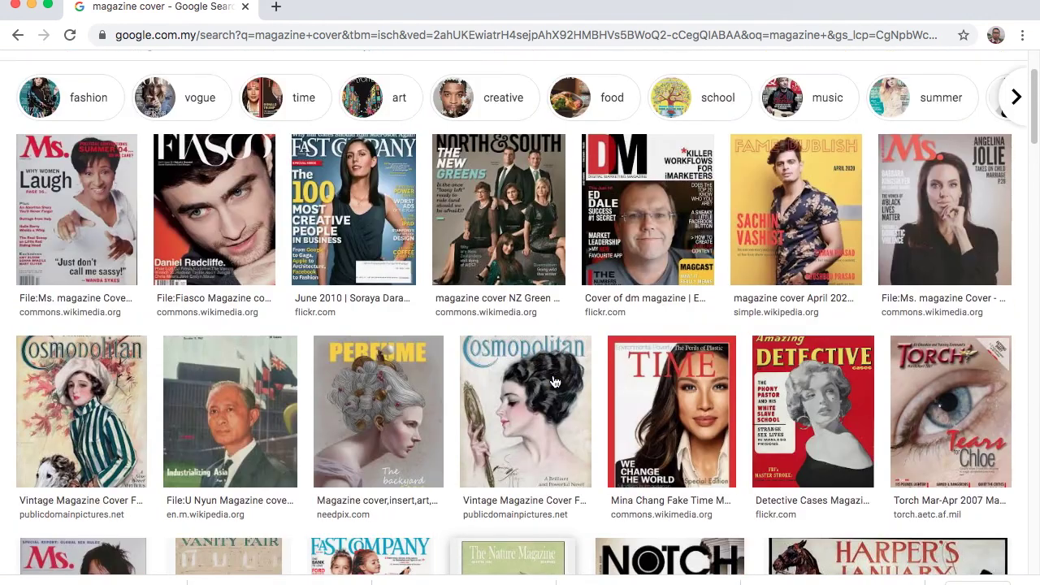
drag(292, 88, 132, 76)
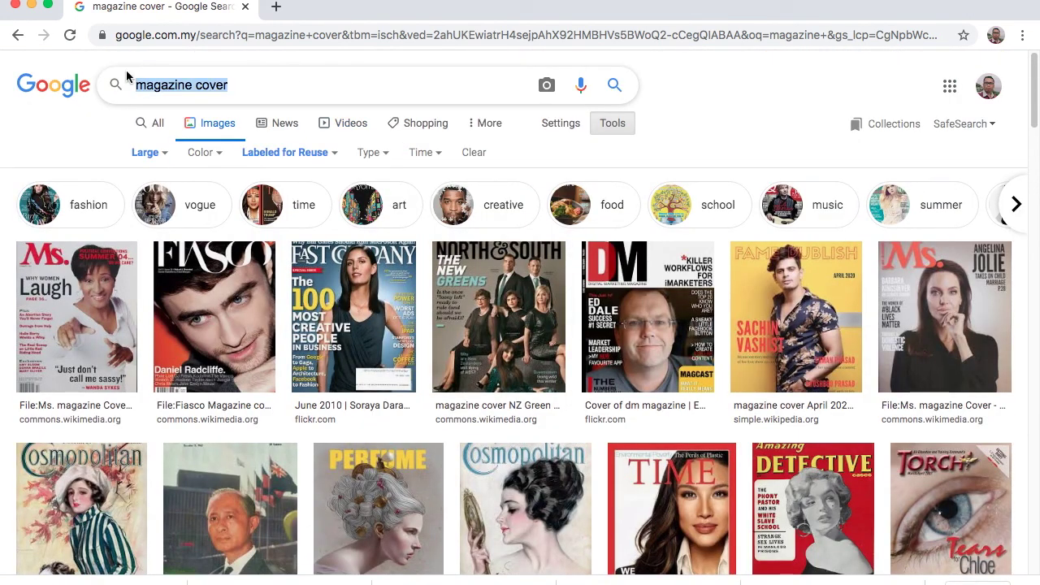
text(d)
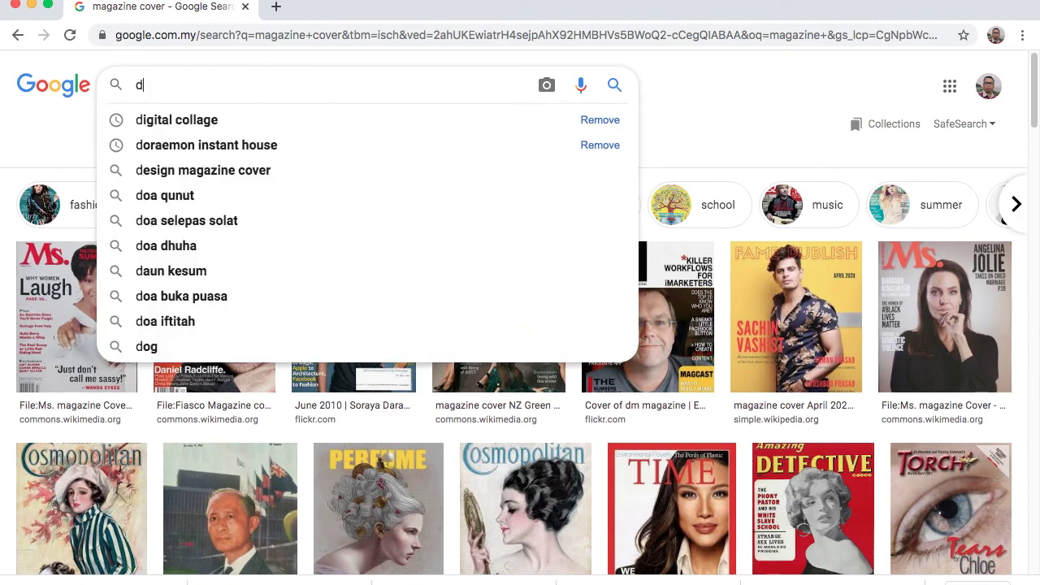
text(igital a)
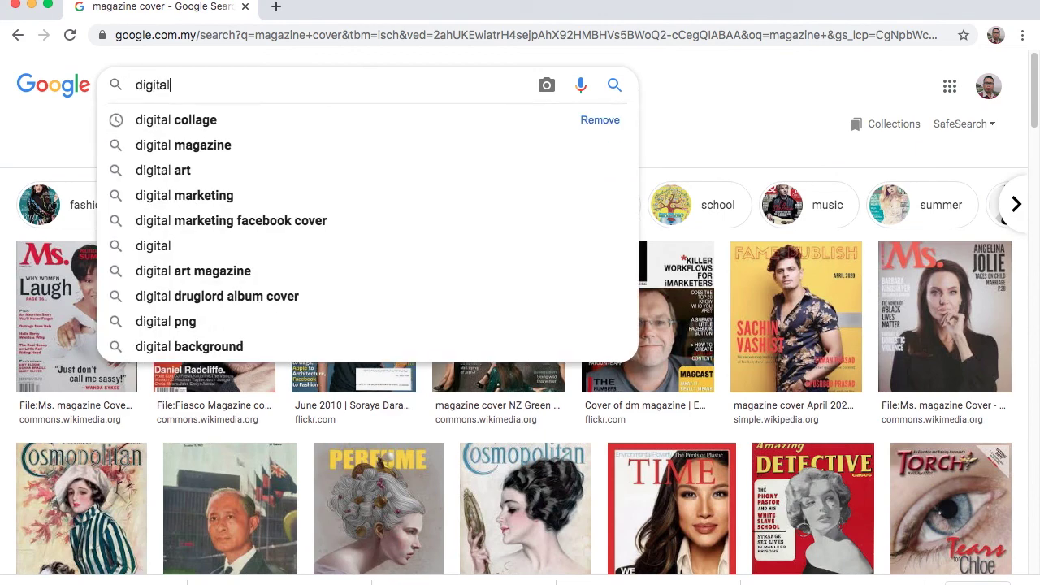
text(rt)
key(Return)
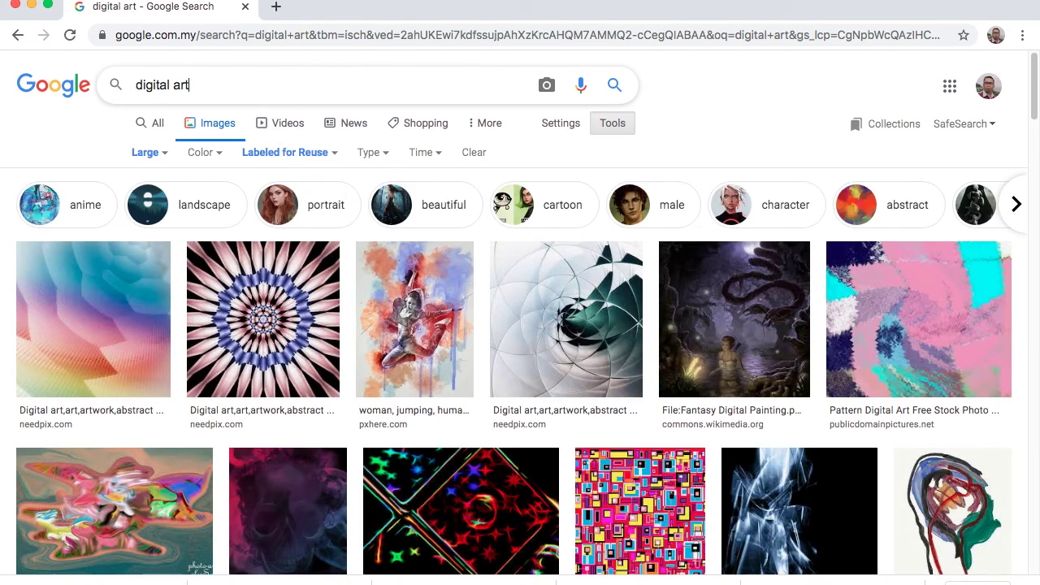
Change the image search term to "digital collage art" and run the search
key(BackSpace)
key(BackSpace)
key(BackSpace)
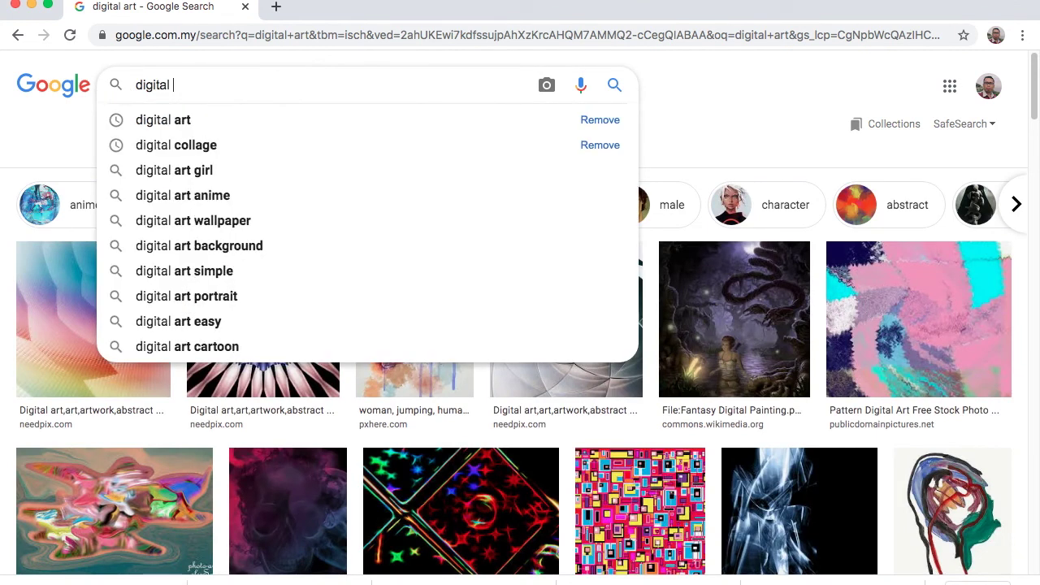
text(collage art)
key(Return)
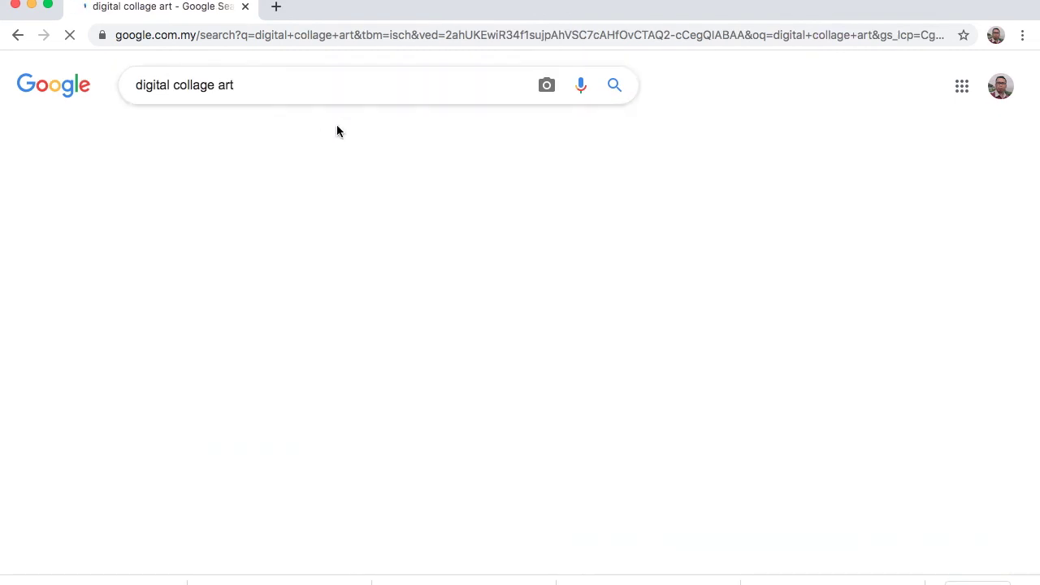
Preview the Flickr digital collage with the face silhouettes and airship, and the mandala collage with the blonde woman
scroll(356, 270, down, 2)
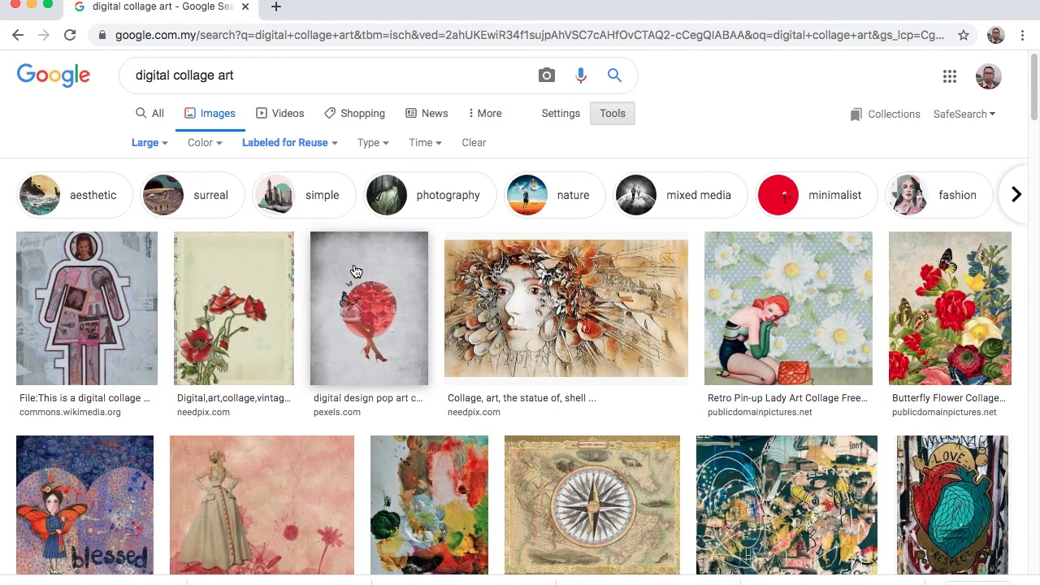
scroll(355, 271, down, 5)
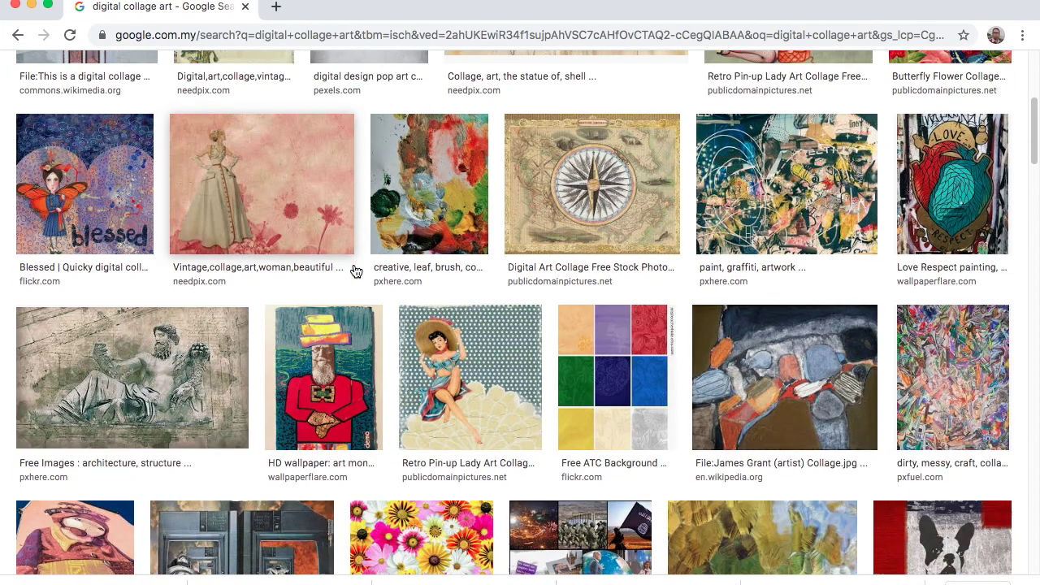
scroll(355, 271, down, 5)
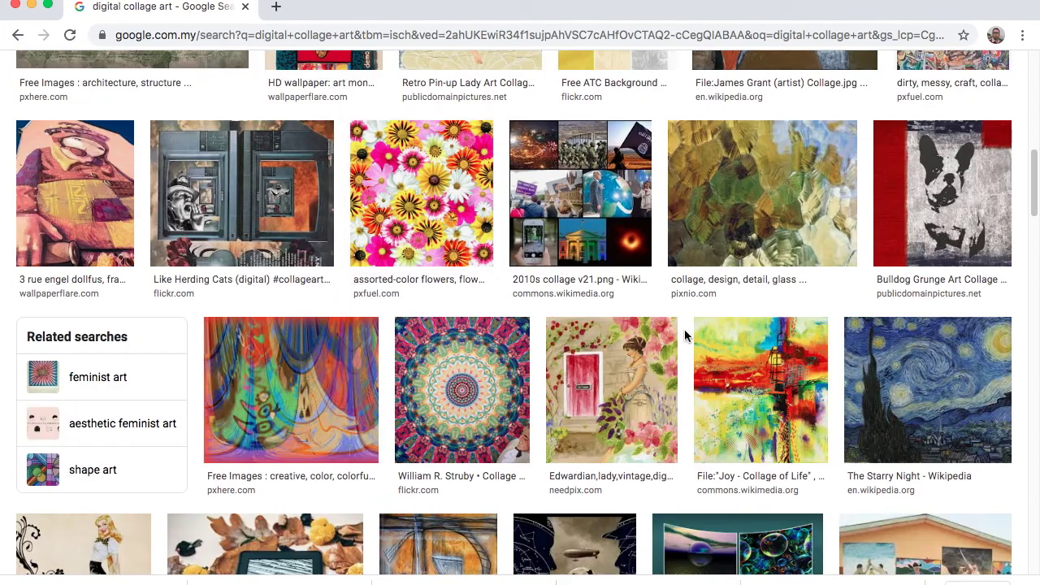
scroll(685, 329, down, 4)
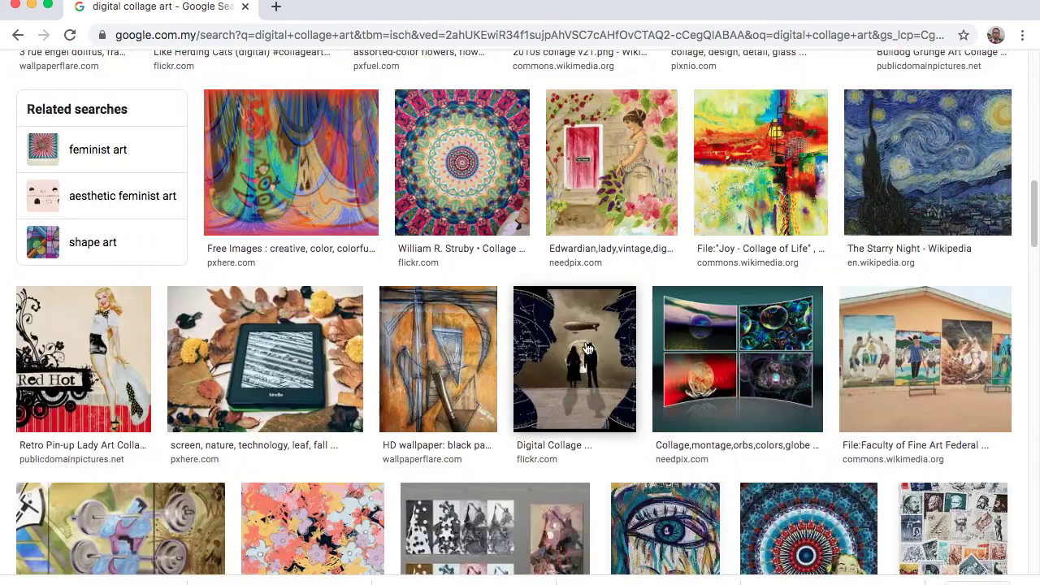
click(588, 348)
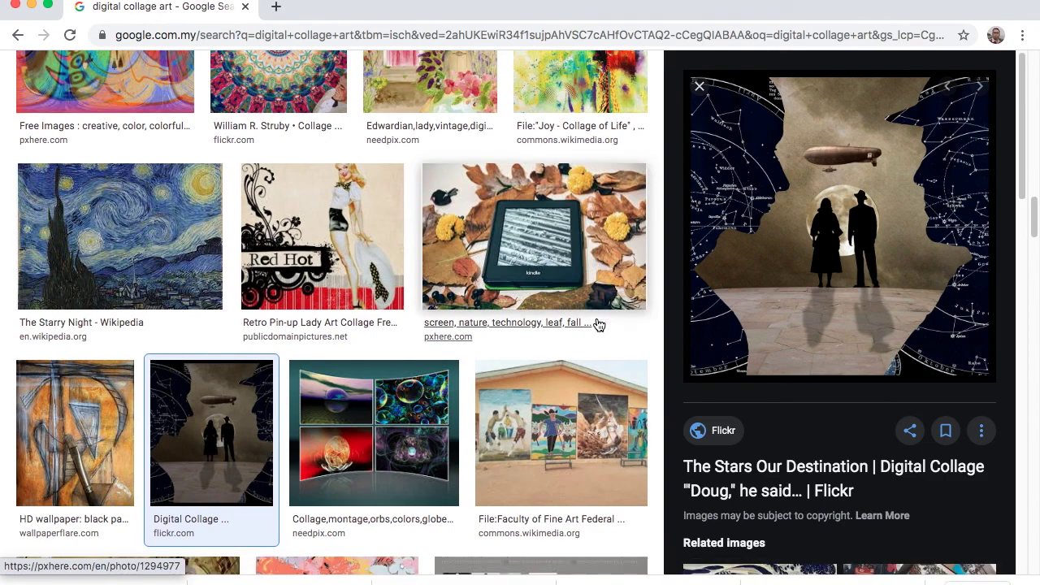
scroll(598, 325, down, 2)
scroll(598, 325, down, 6)
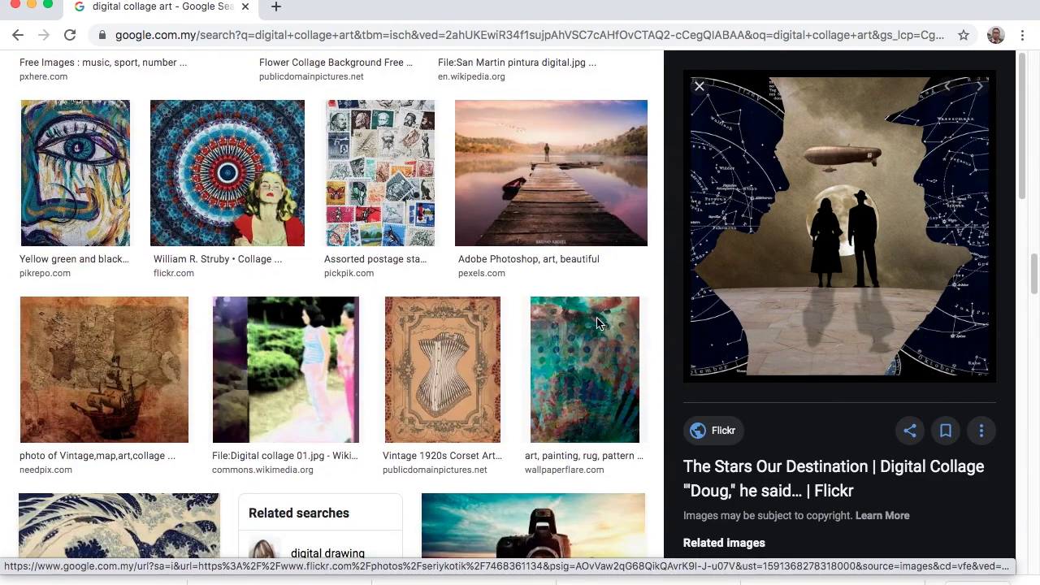
click(238, 178)
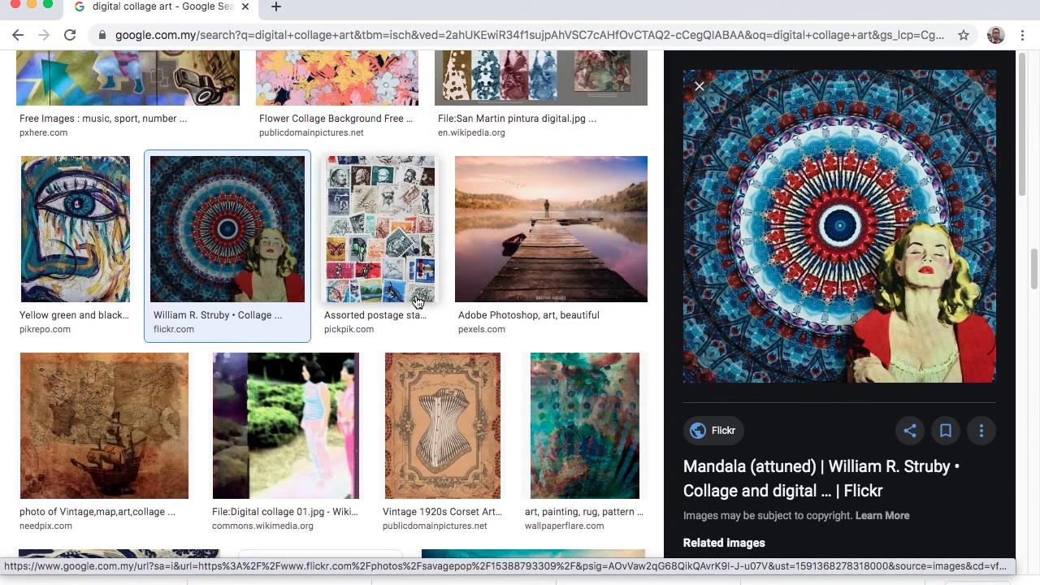
Preview the camera-on-a-road stock photo and the Mosaic From Photos image, and browse further digital collage results
scroll(418, 293, down, 3)
scroll(417, 339, down, 2)
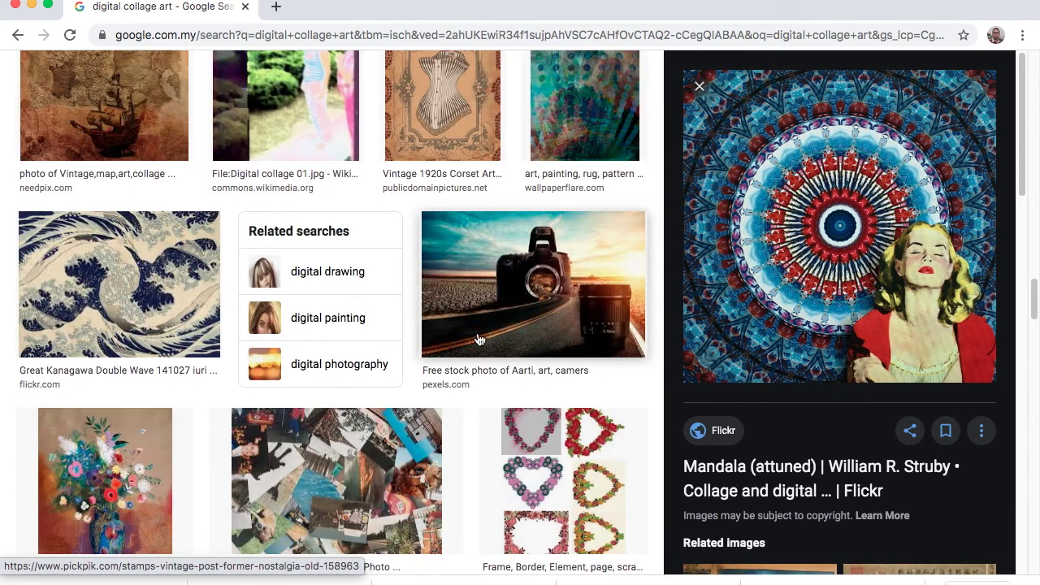
click(537, 325)
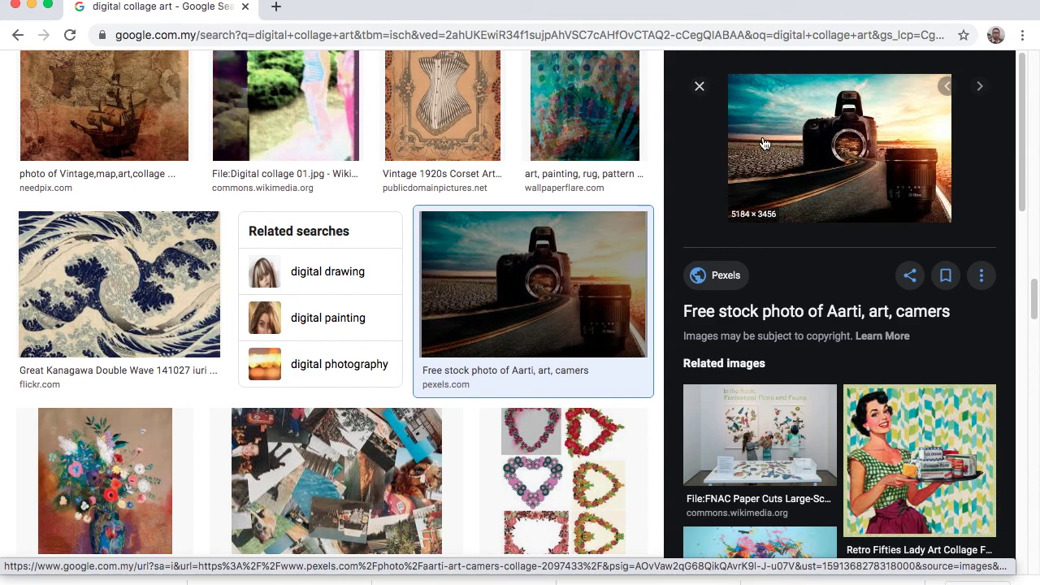
scroll(437, 256, down, 3)
click(437, 255)
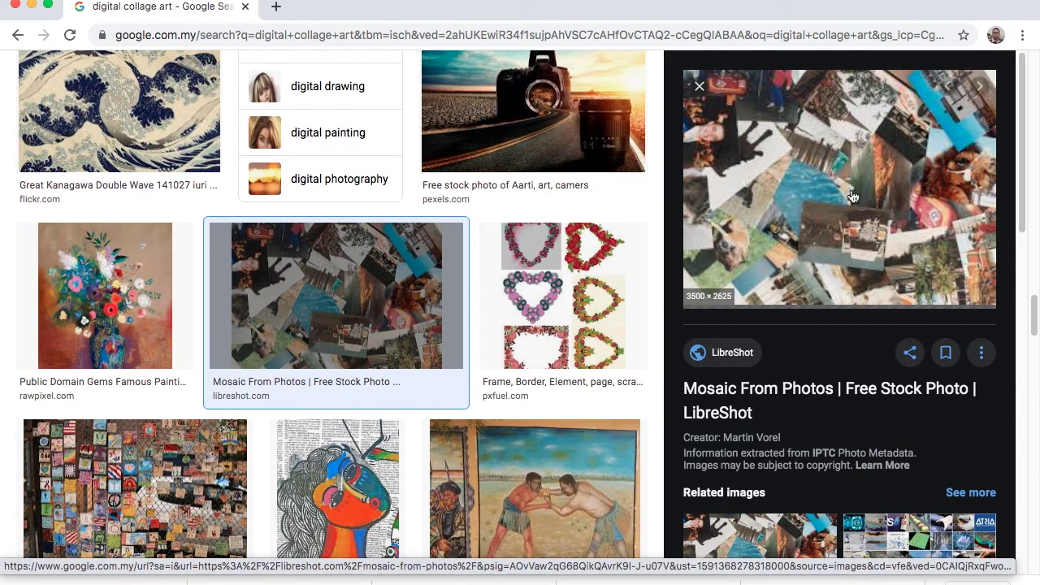
scroll(418, 383, down, 3)
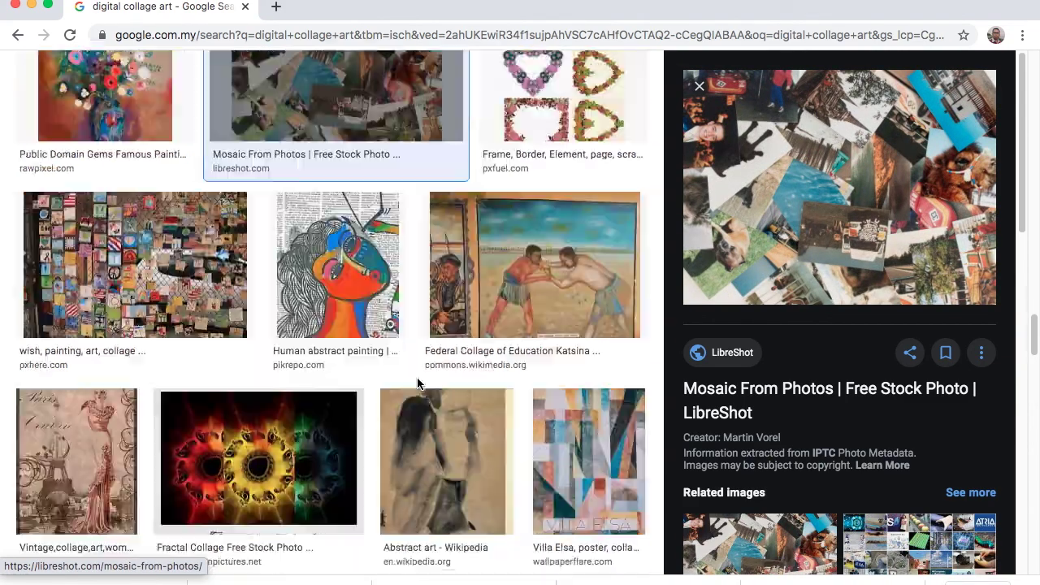
scroll(418, 383, down, 10)
scroll(418, 383, down, 5)
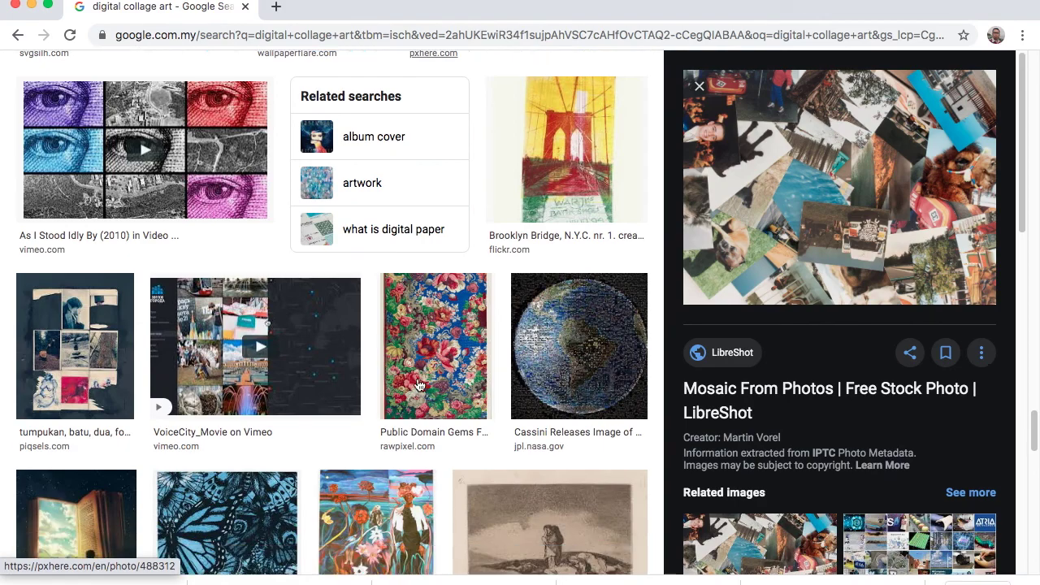
Browse further digital collage results and preview the Wikimedia Analog Collage image and its related Pinterest space collage
scroll(417, 384, down, 7)
scroll(417, 383, down, 9)
scroll(421, 385, down, 6)
scroll(147, 268, up, 3)
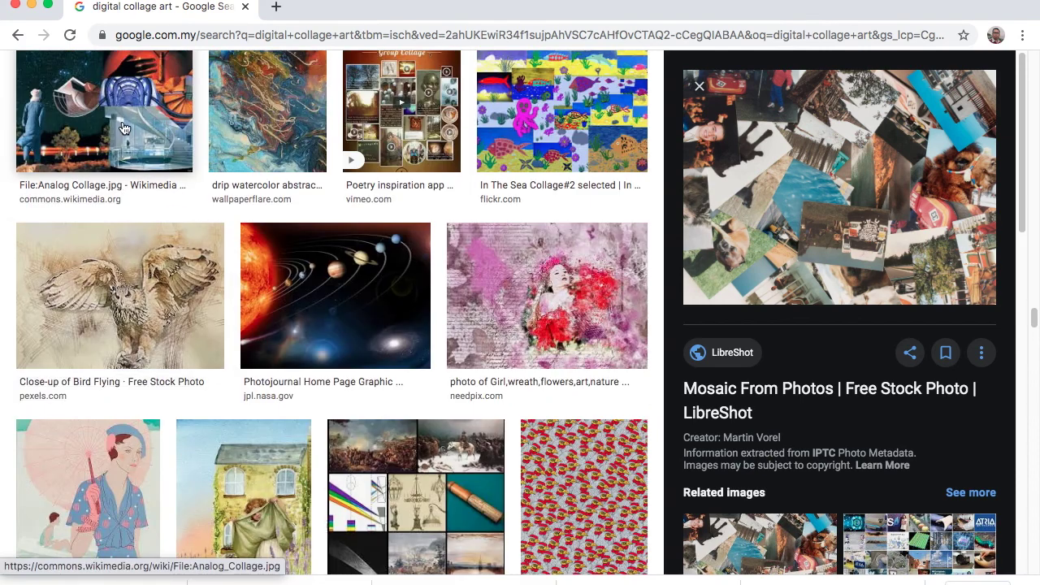
click(124, 129)
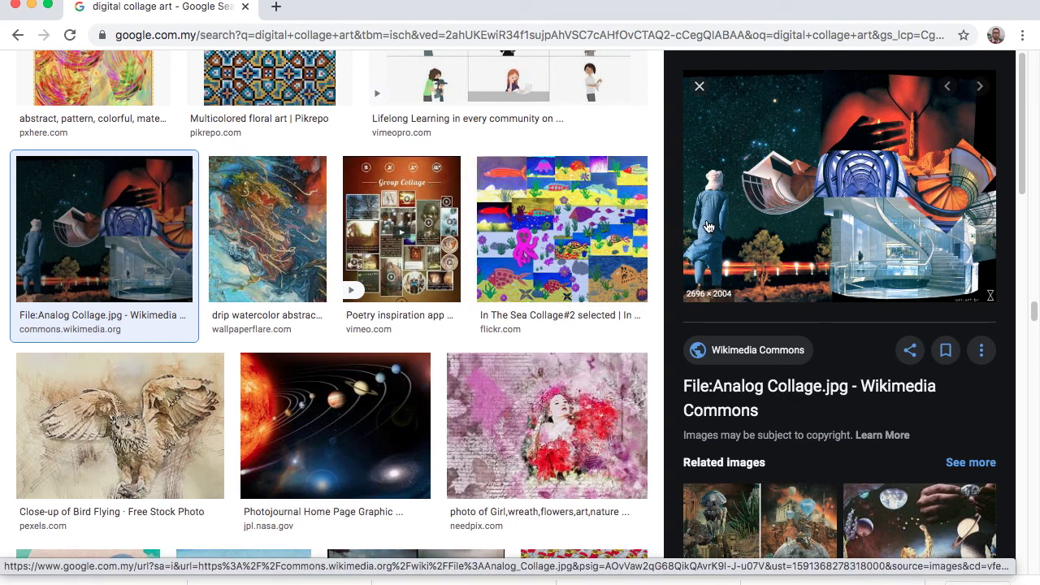
scroll(812, 365, down, 2)
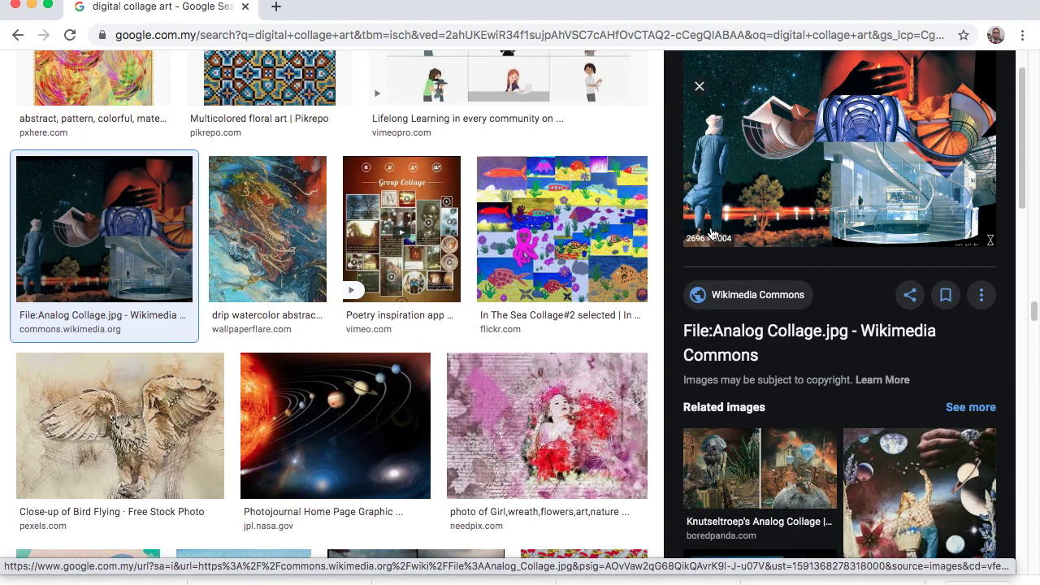
click(899, 467)
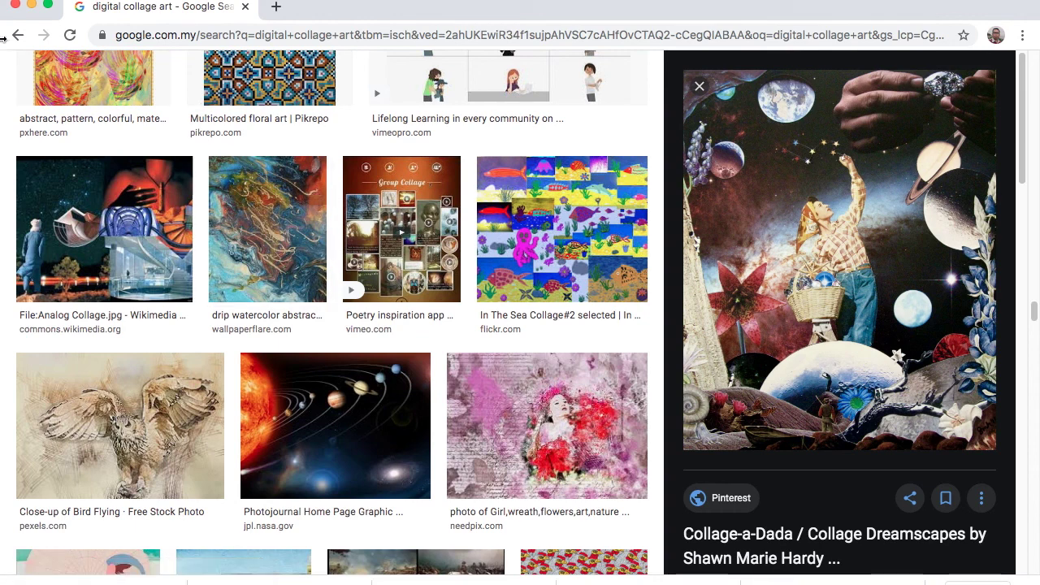
Switch to the cutout folder in Finder and preview the Conditions and 1914 Vanity Fair magazine covers
click(33, 5)
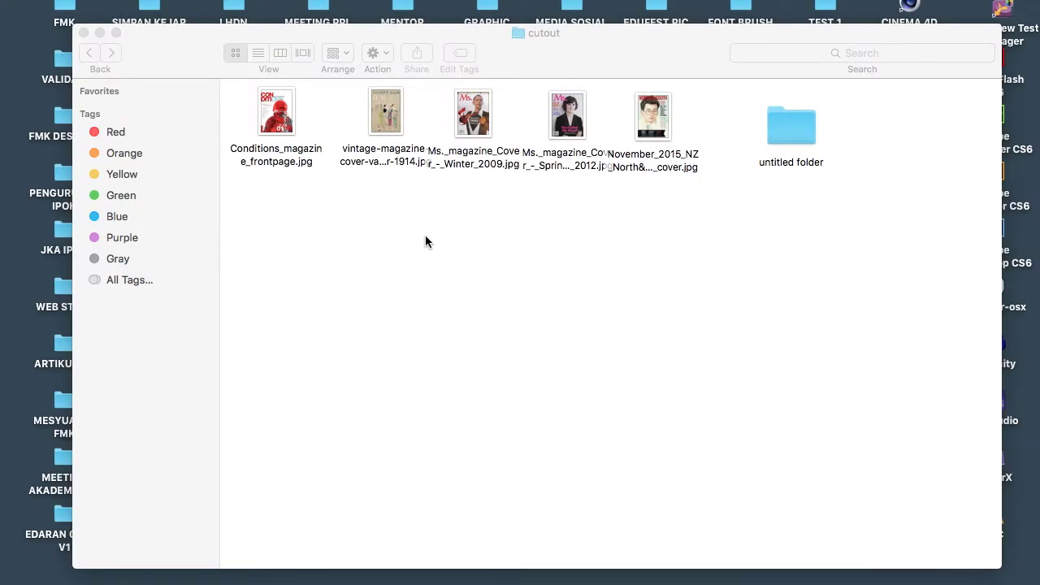
click(424, 235)
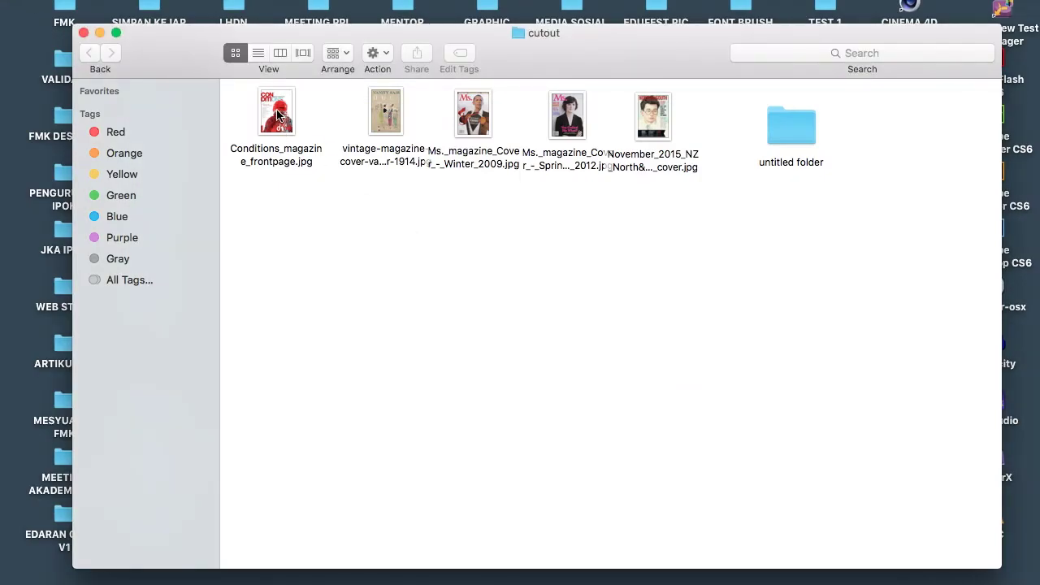
double_click(276, 115)
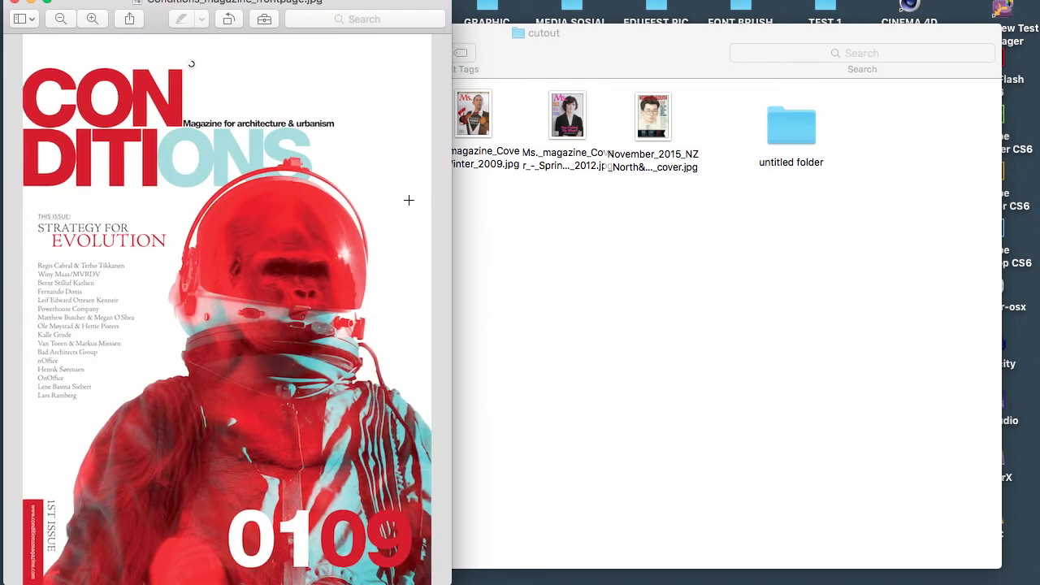
click(14, 4)
double_click(387, 114)
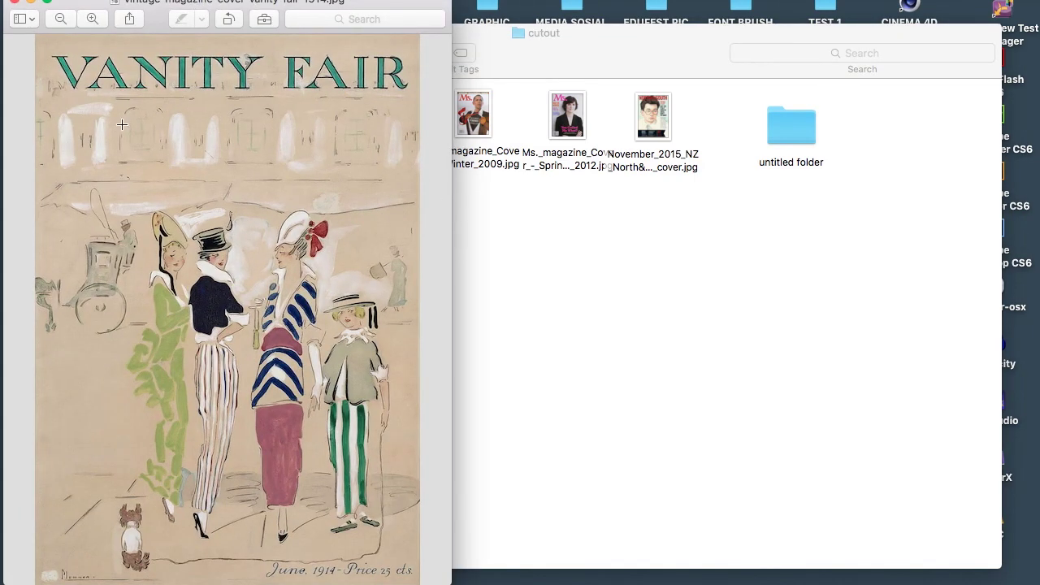
click(14, 3)
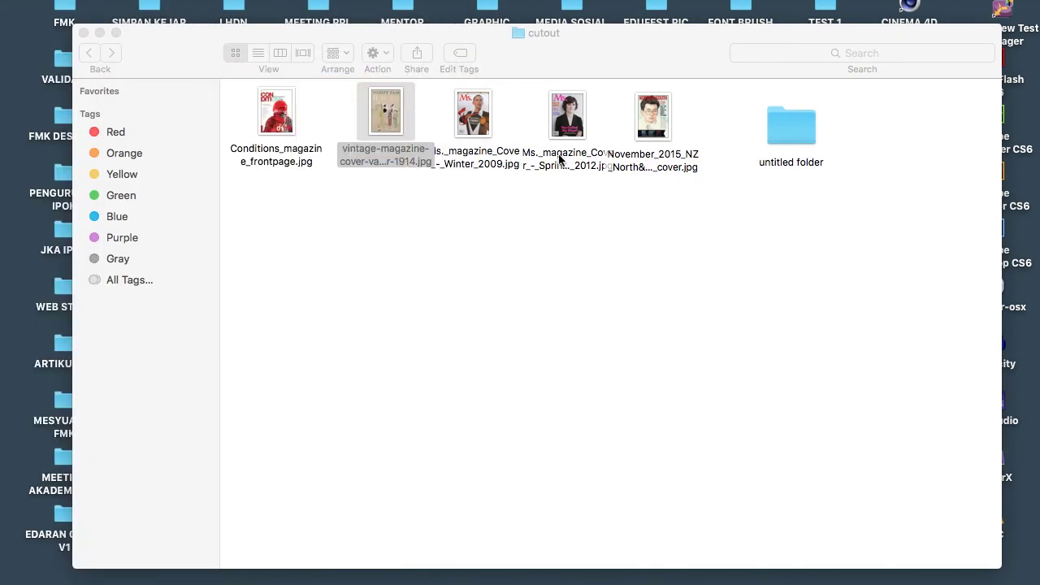
Preview the Ms. Winter 2009, Ms. Spring-Summer 2012 and November 2015 North & South magazine covers
double_click(469, 122)
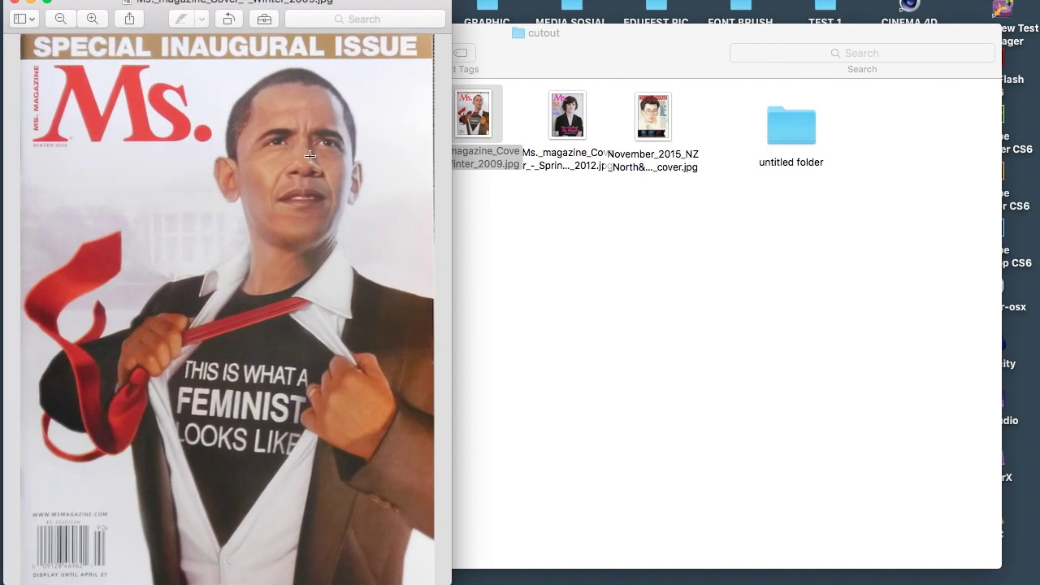
click(14, 4)
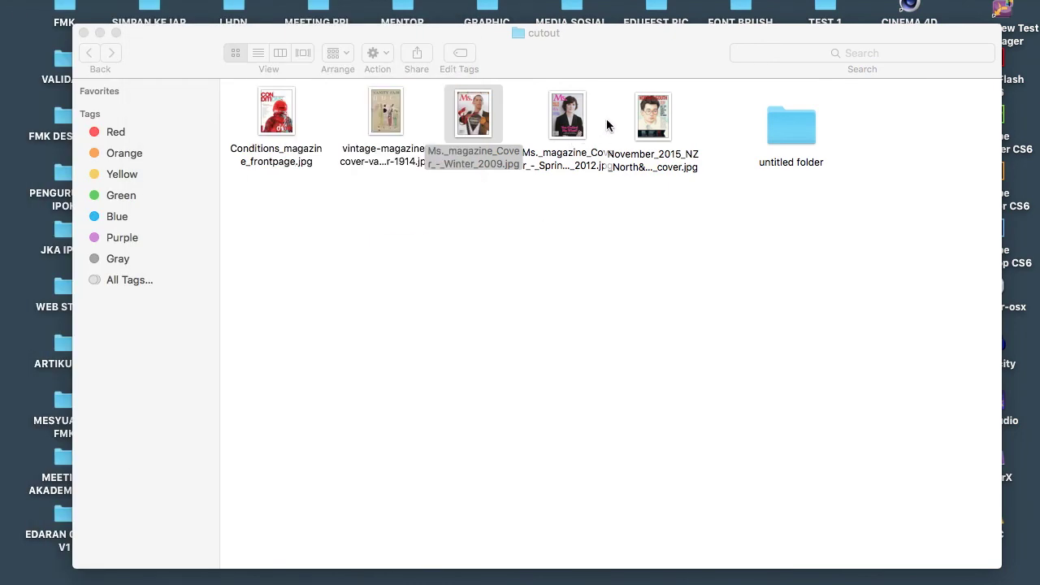
double_click(579, 111)
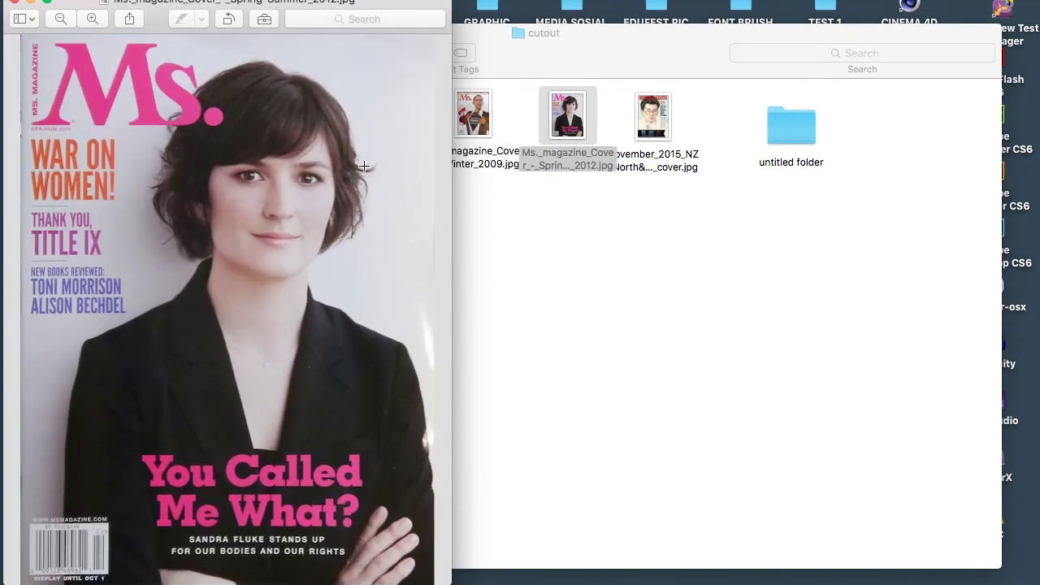
click(14, 4)
double_click(650, 113)
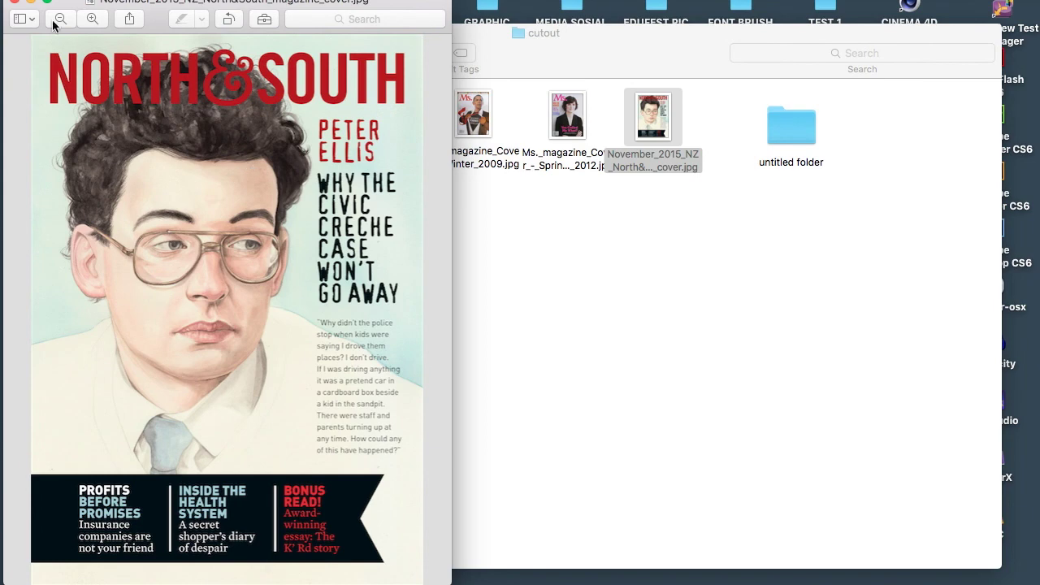
click(15, 3)
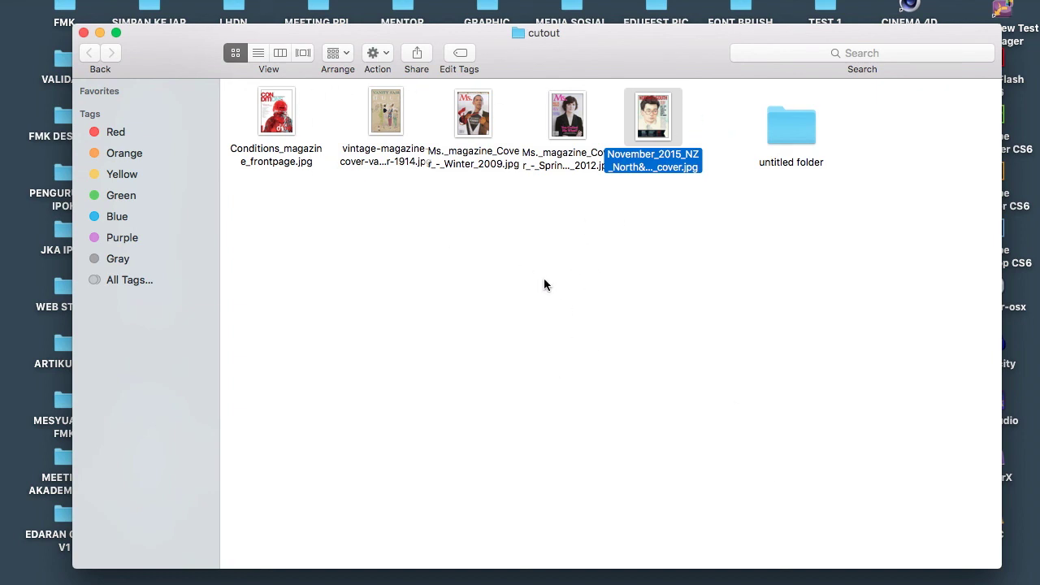
Preview the Ms. Winter 2009 magazine cover once more and close it
click(494, 259)
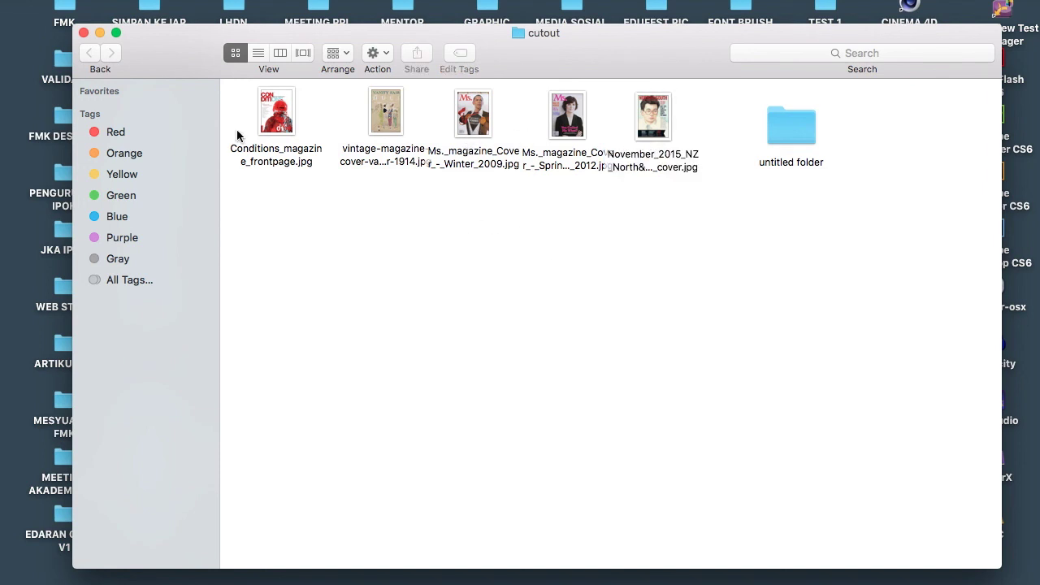
click(470, 123)
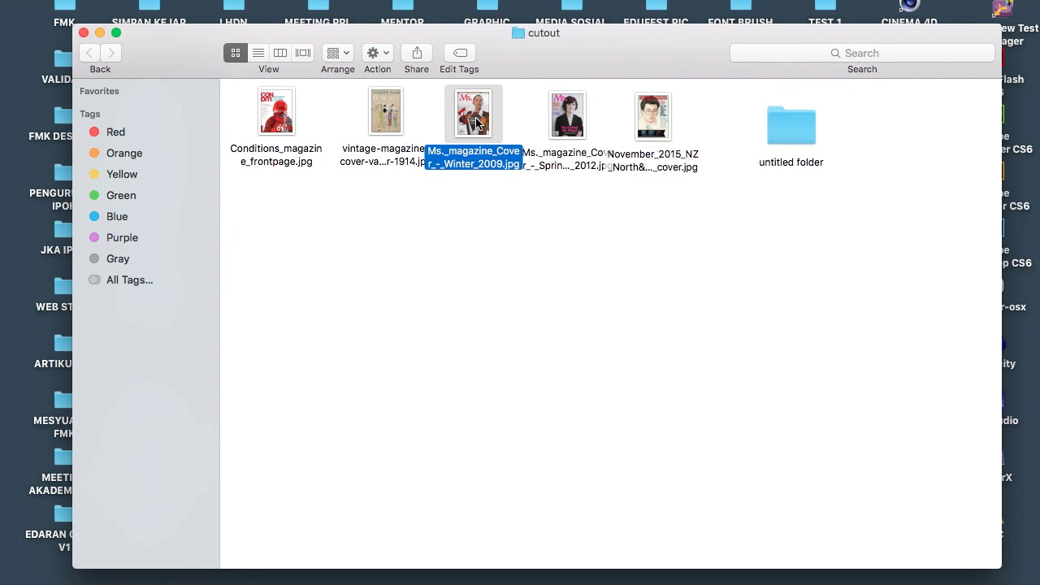
double_click(477, 123)
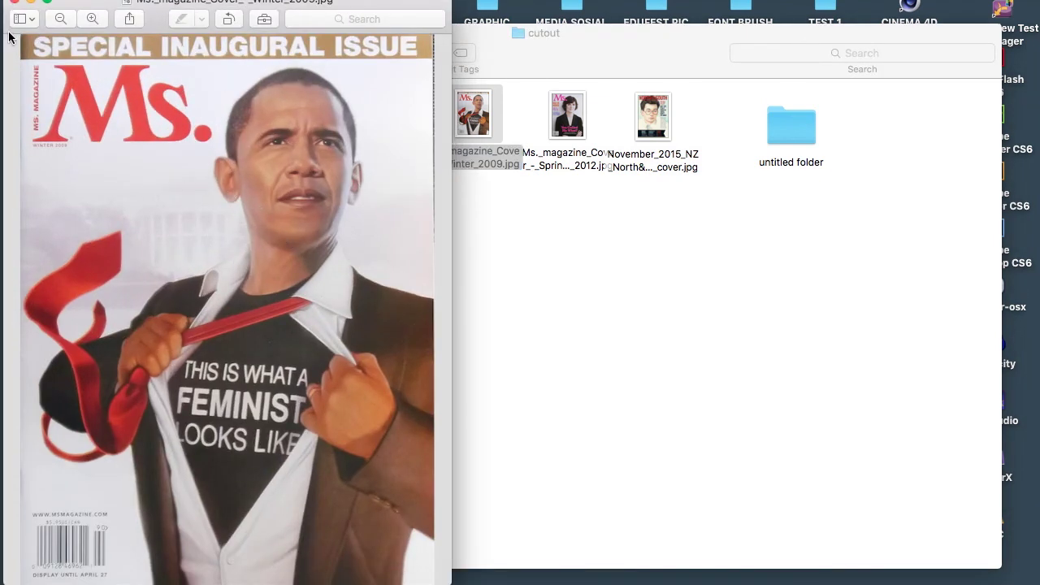
click(14, 5)
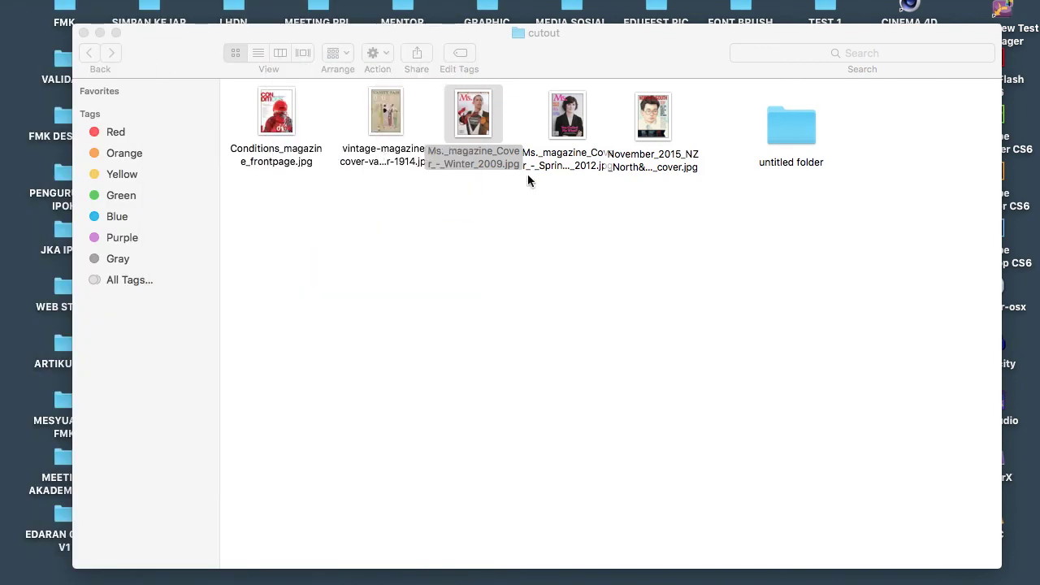
Open Ms._magazine_Cover_-_Winter_2009.jpg from the cutout folder in Adobe Photoshop CS6
click(485, 122)
right_click(486, 122)
mouse_move(500, 141)
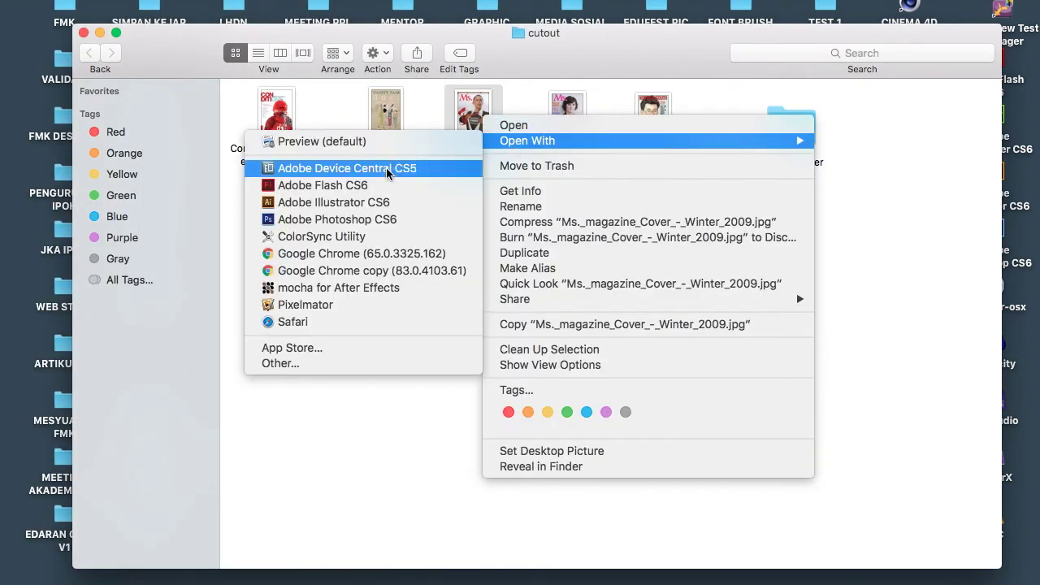
click(379, 221)
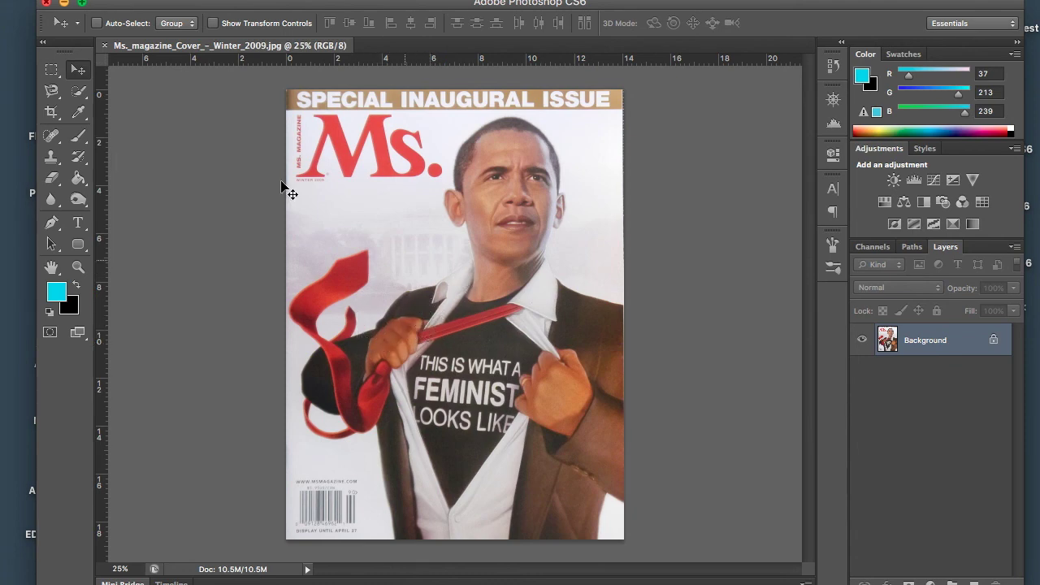
Open potong1.psd from the untitled folder and compare its cut-out figure with the original Ms. cover
click(65, 4)
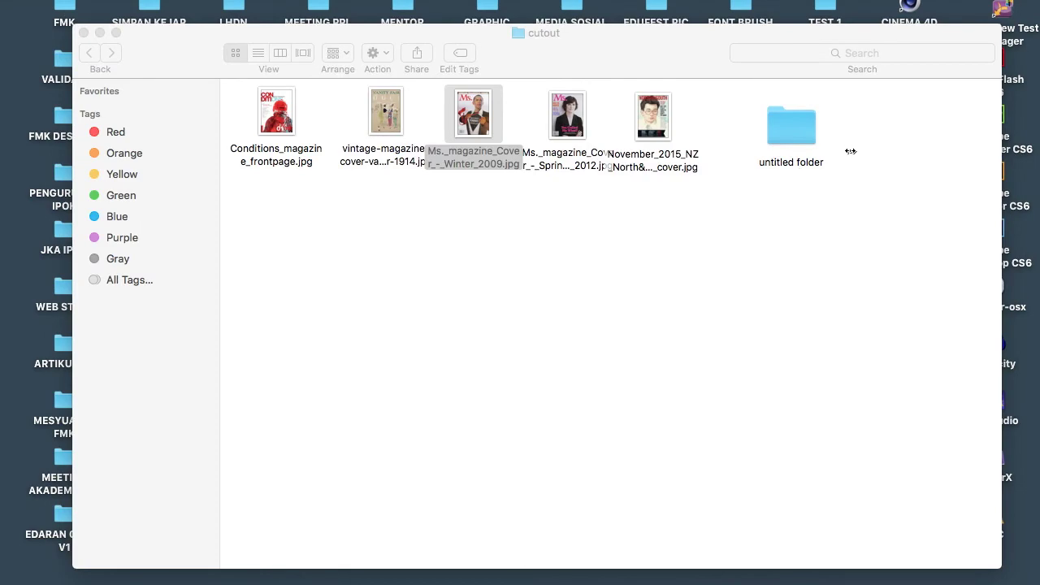
double_click(793, 128)
double_click(290, 110)
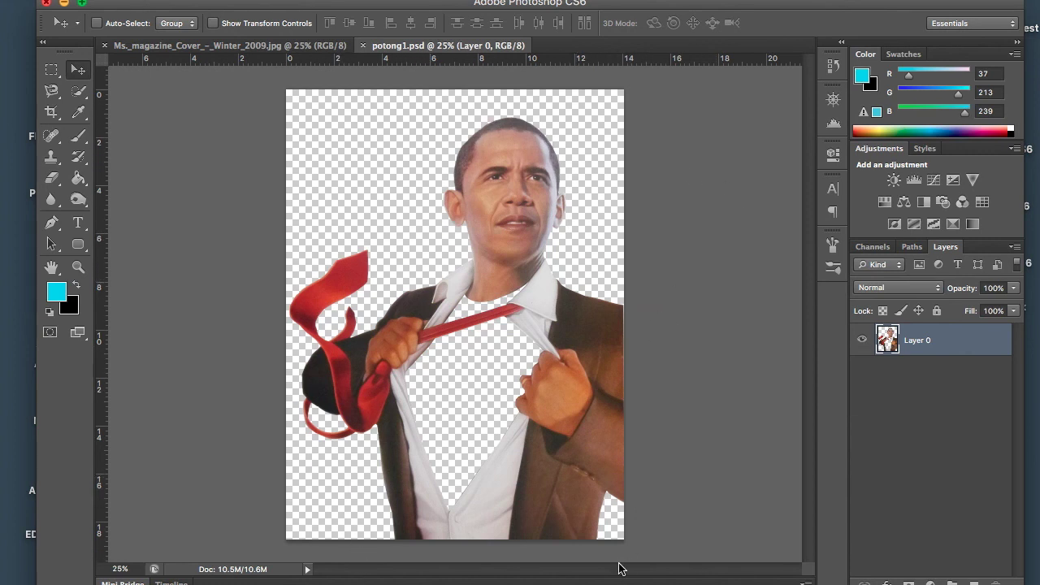
click(313, 45)
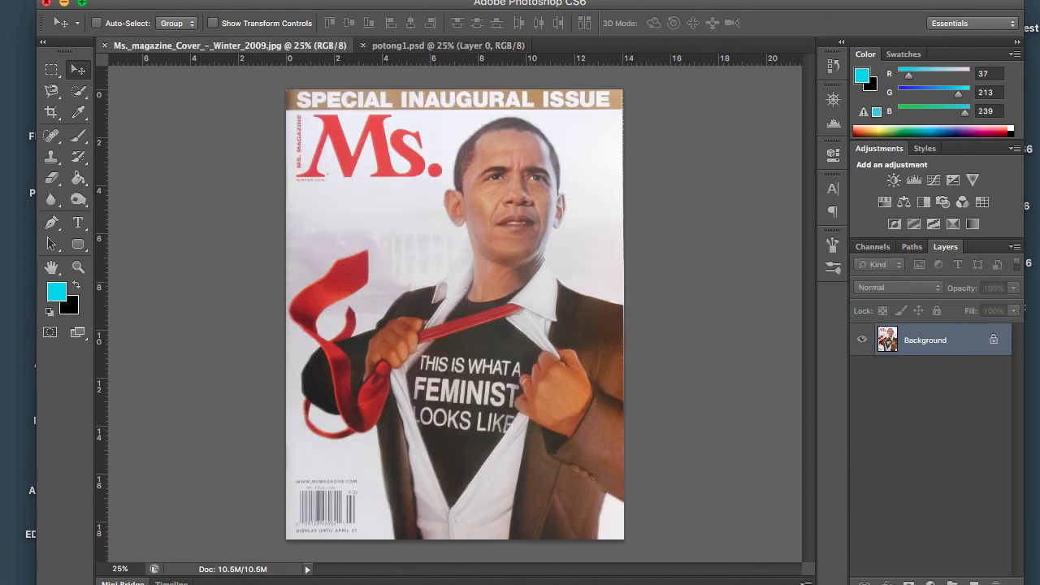
click(447, 45)
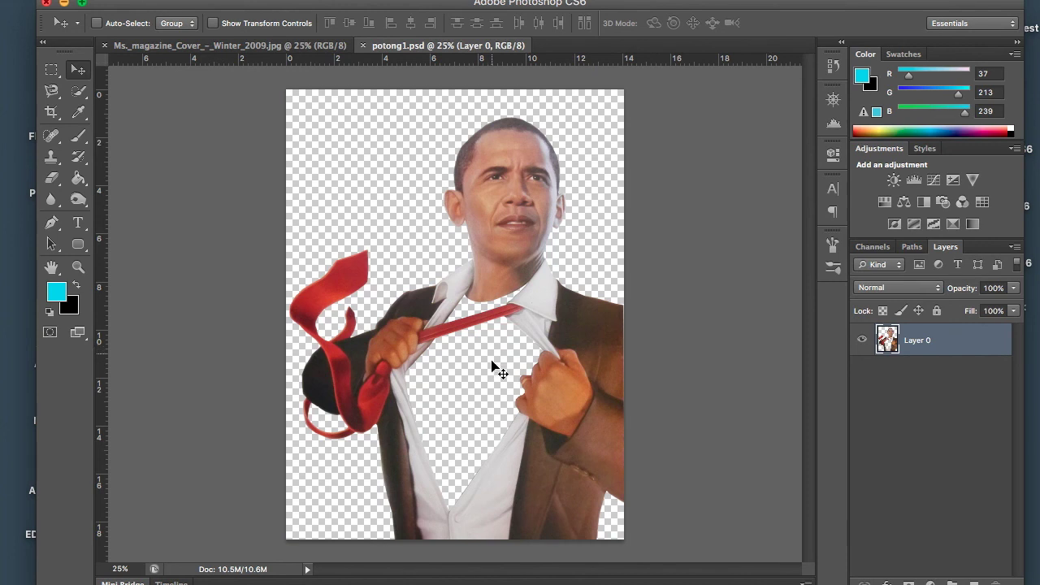
click(244, 46)
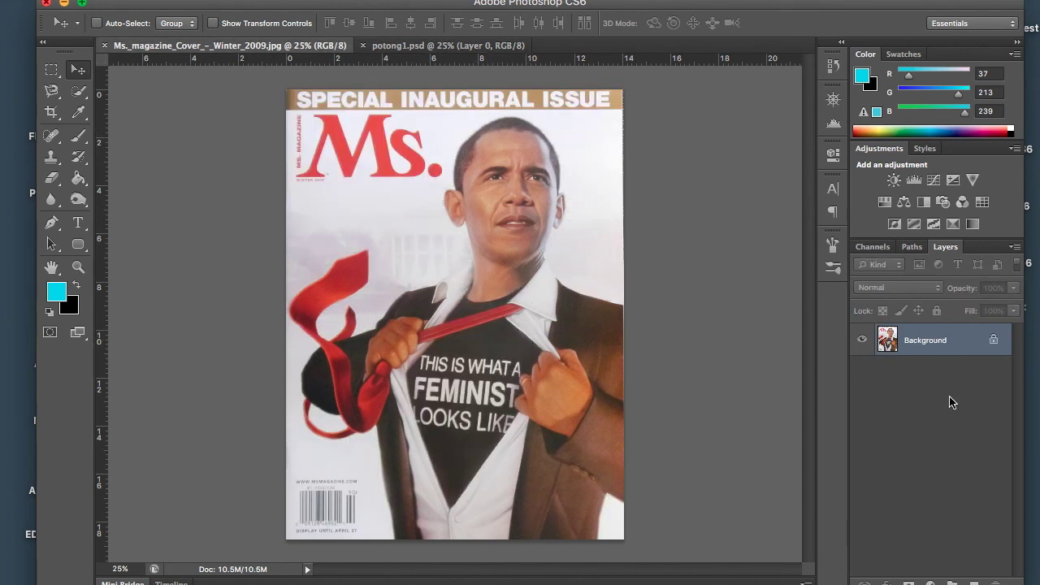
Convert the Ms. cover's locked Background into a normal editable layer
double_click(945, 346)
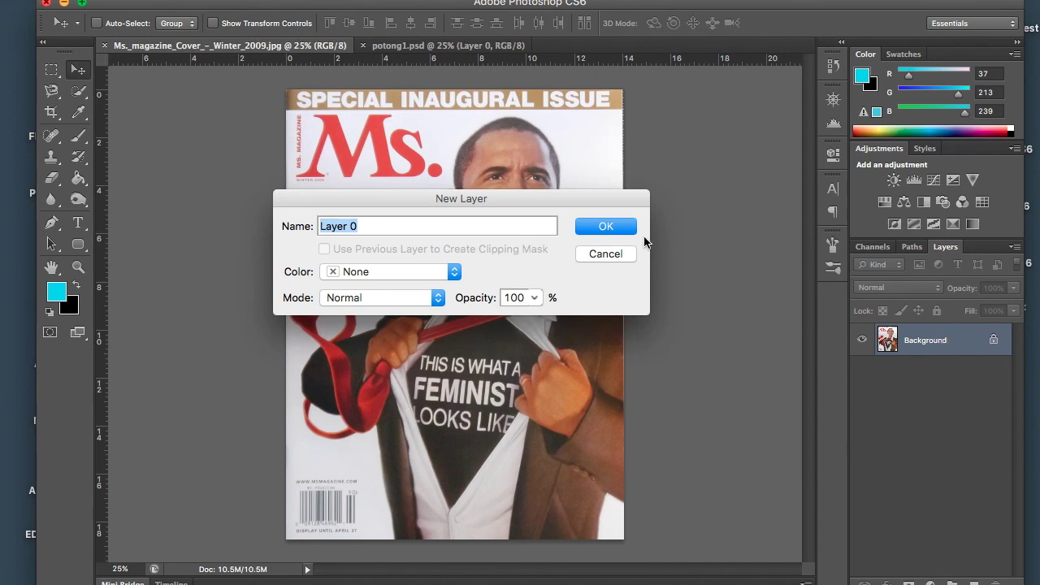
click(606, 227)
Trace a path with the Pen tool in Path mode from the neckline down the left collar's inner edge to the red tie
key(super+plus)
key(super+plus)
key(super+plus)
key(super+plus)
key(super+plus)
key(super+plus)
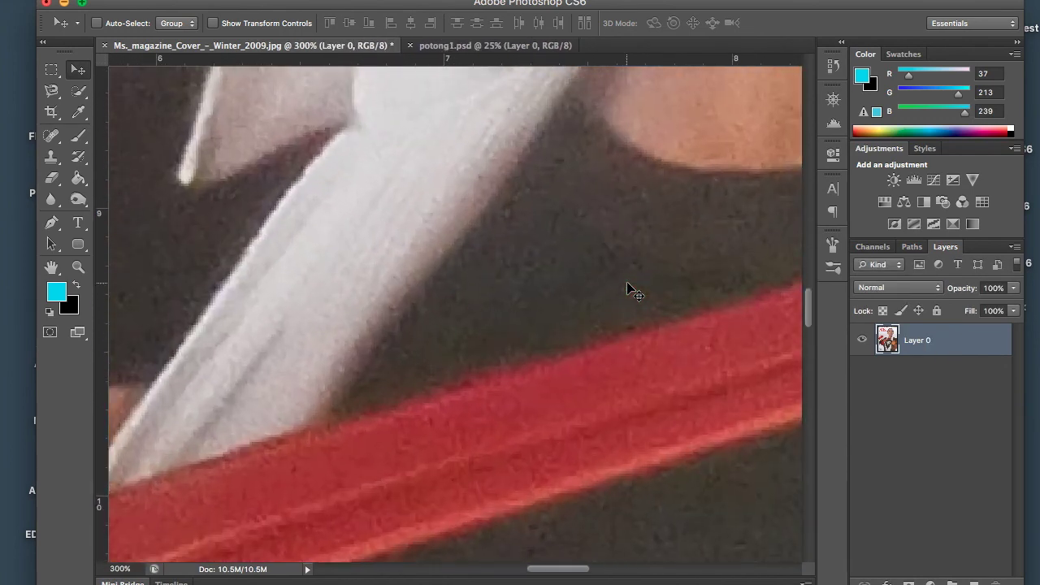
key(super+minus)
drag(672, 233, 466, 287)
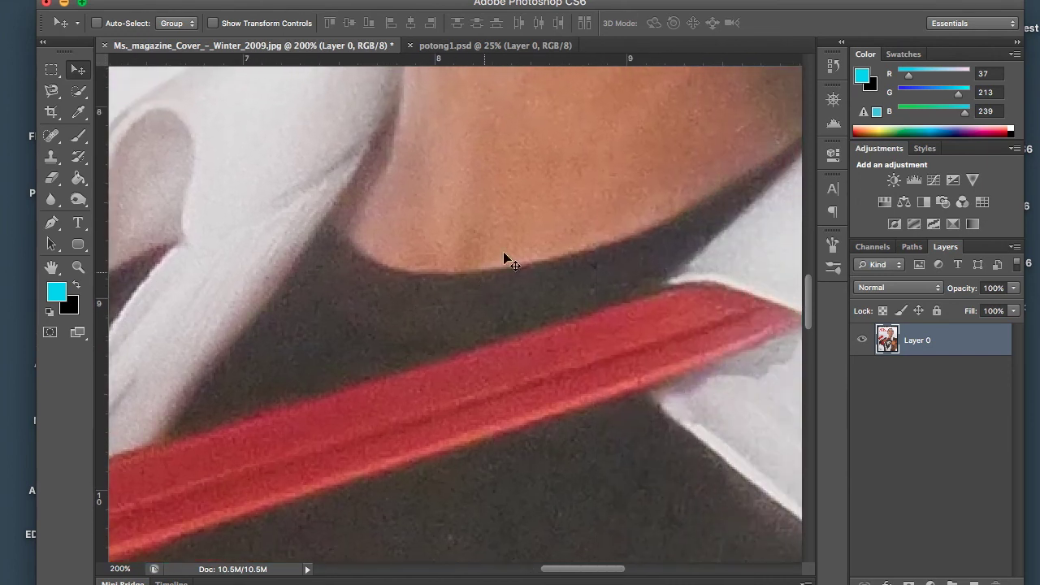
click(51, 225)
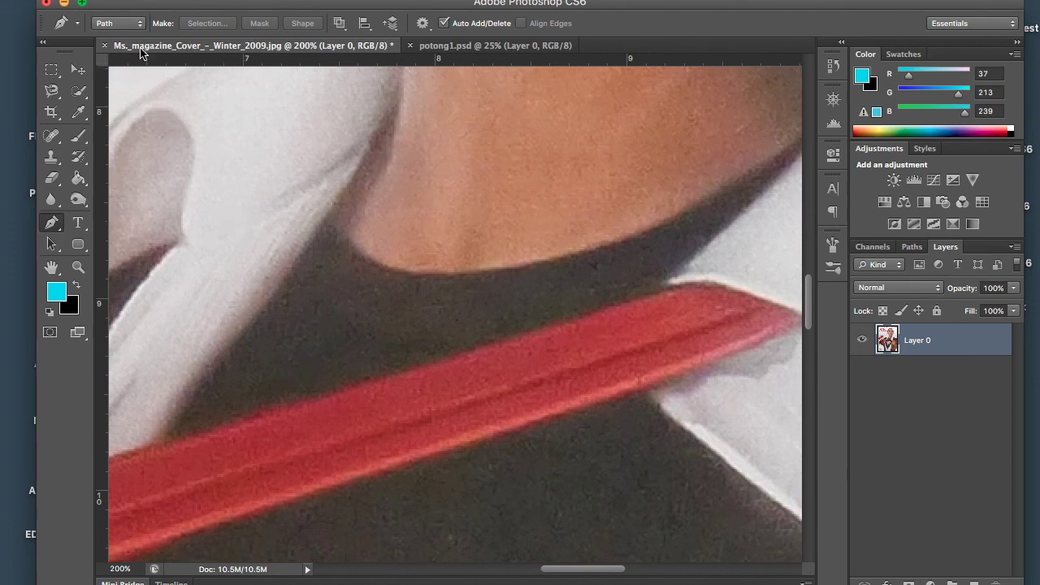
click(136, 25)
click(134, 24)
click(130, 27)
click(131, 27)
click(322, 218)
click(304, 248)
click(291, 266)
click(271, 295)
click(246, 321)
click(220, 357)
click(201, 381)
click(187, 402)
click(166, 431)
click(157, 447)
Continue the path along the red tie's upper edge and up the right collar's inner edge to the neck
click(286, 410)
click(431, 365)
click(628, 304)
click(648, 295)
click(675, 278)
click(719, 237)
scroll(721, 242, up, 3)
scroll(721, 242, right, 3)
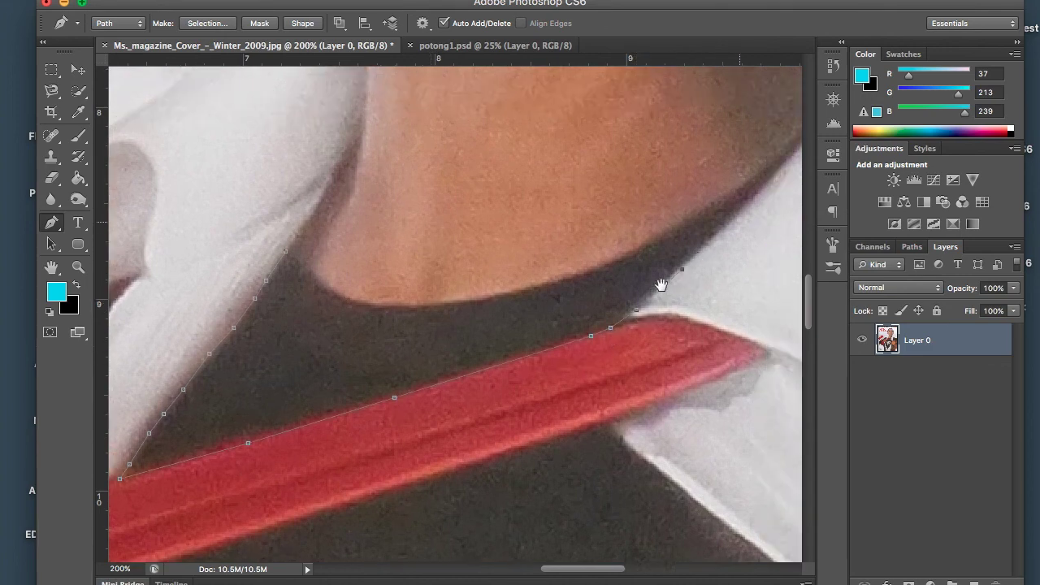
click(662, 283)
click(687, 255)
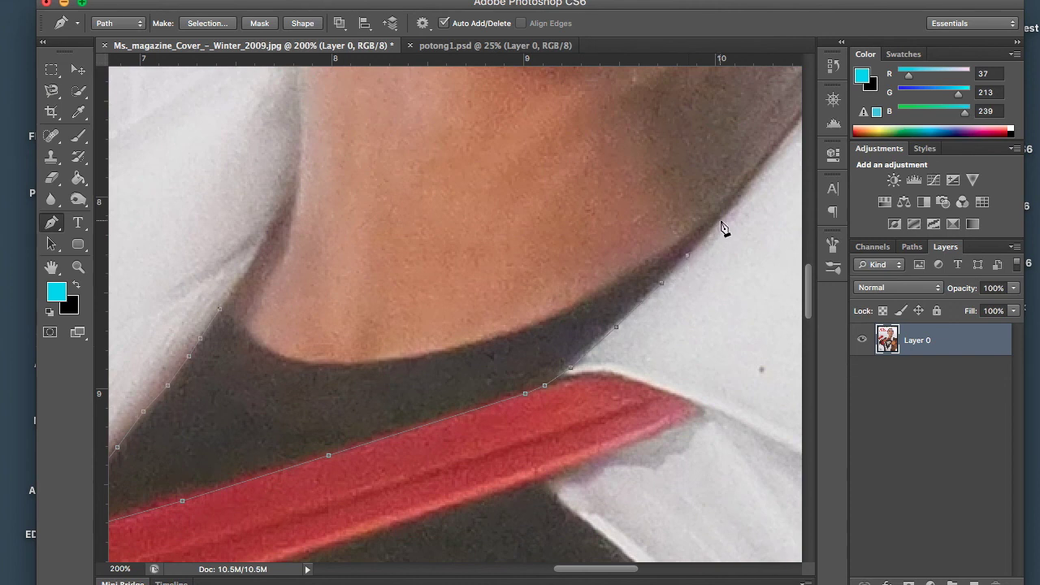
click(748, 182)
Trace the path back along the curved black neckline and close it at its starting point on the left collar
click(673, 247)
click(628, 280)
click(585, 305)
drag(456, 347, 463, 348)
click(359, 366)
click(298, 361)
click(265, 347)
click(221, 313)
Convert the closed path around the black shirt area above the tie into a selection
drag(261, 418, 376, 320)
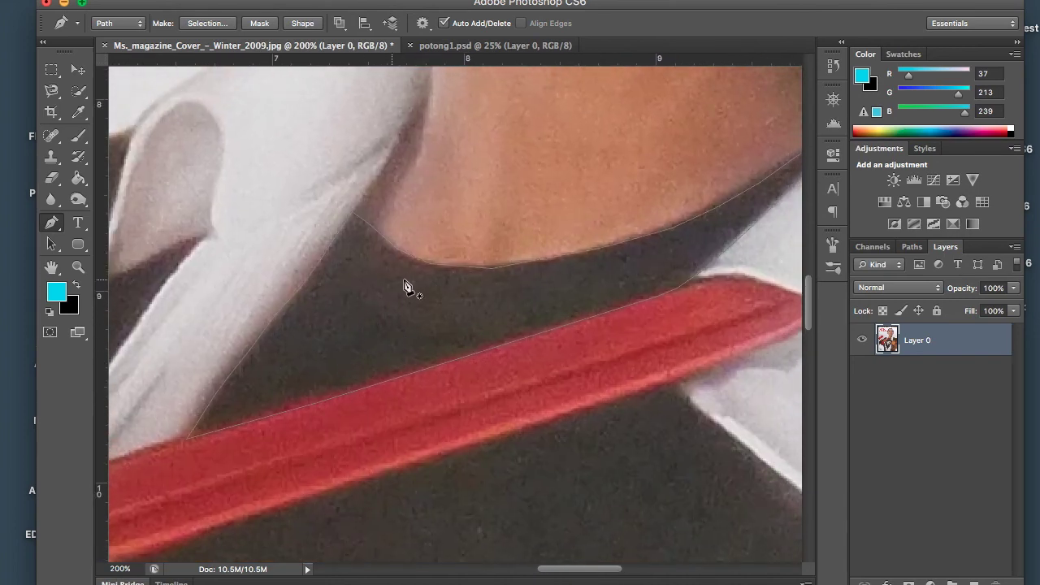
key(super+minus)
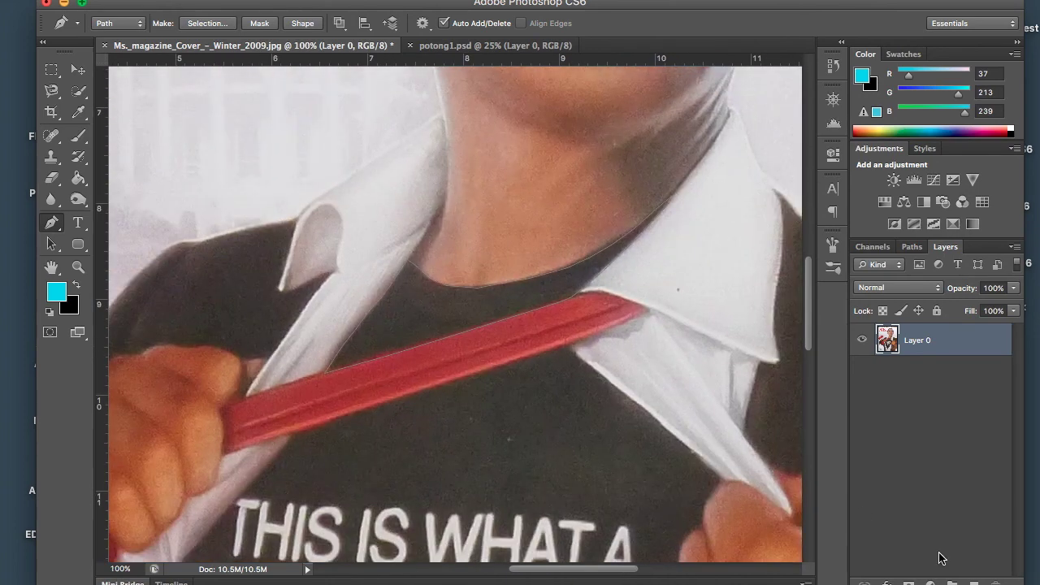
right_click(409, 321)
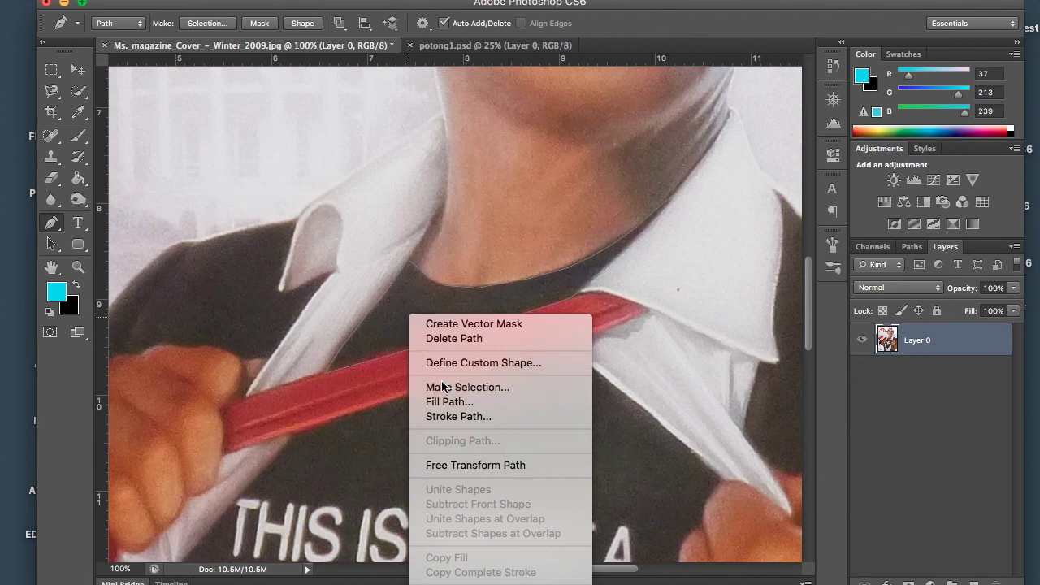
click(468, 387)
click(494, 65)
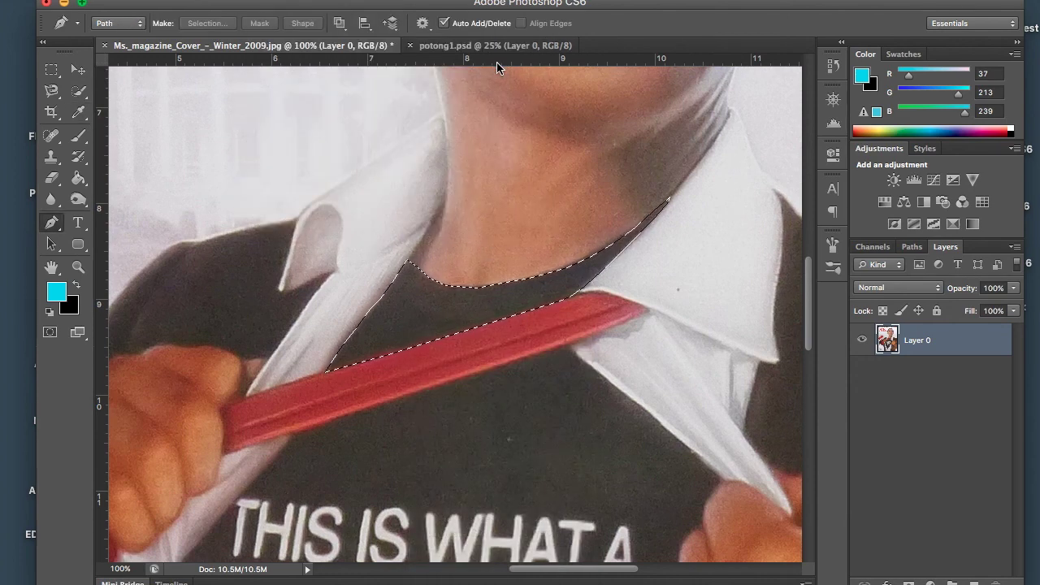
Delete the selected black shirt area above the tie, clear the selection, and bring the potong1.psd document into view
key(Delete)
key(ctrl+d)
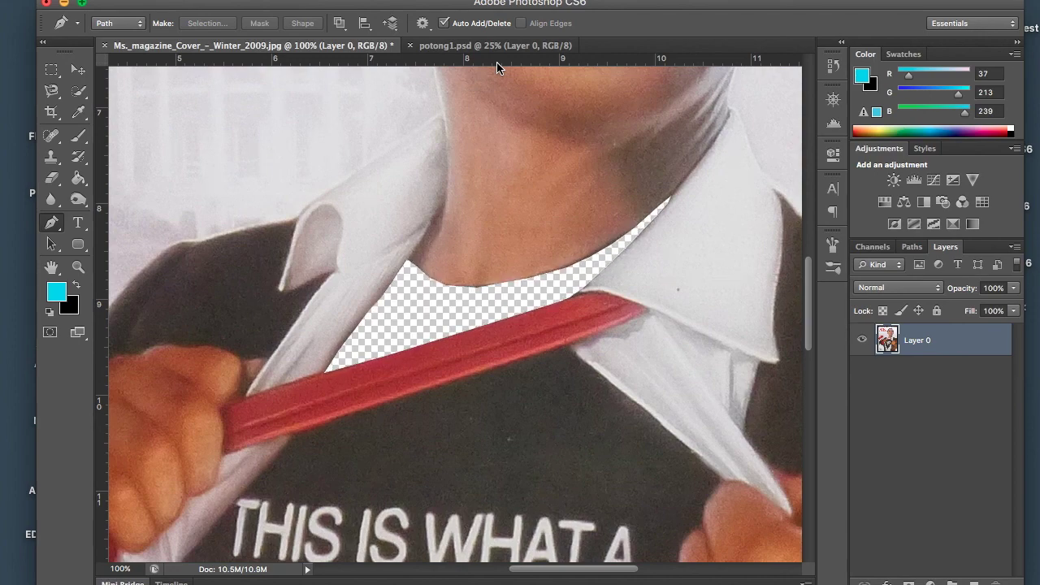
key(ctrl+minus)
key(ctrl+minus)
key(ctrl+minus)
key(ctrl+minus)
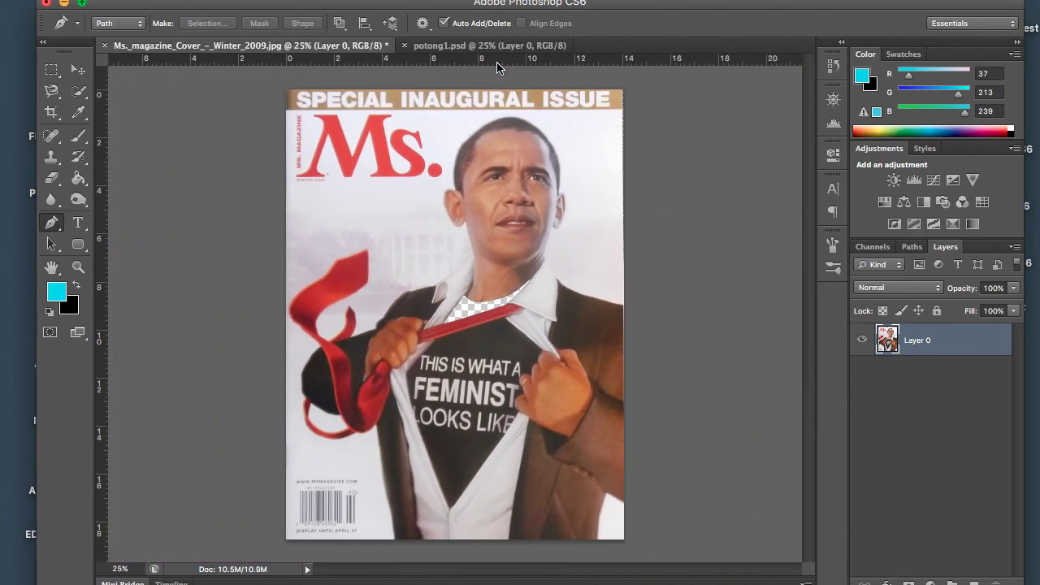
click(439, 46)
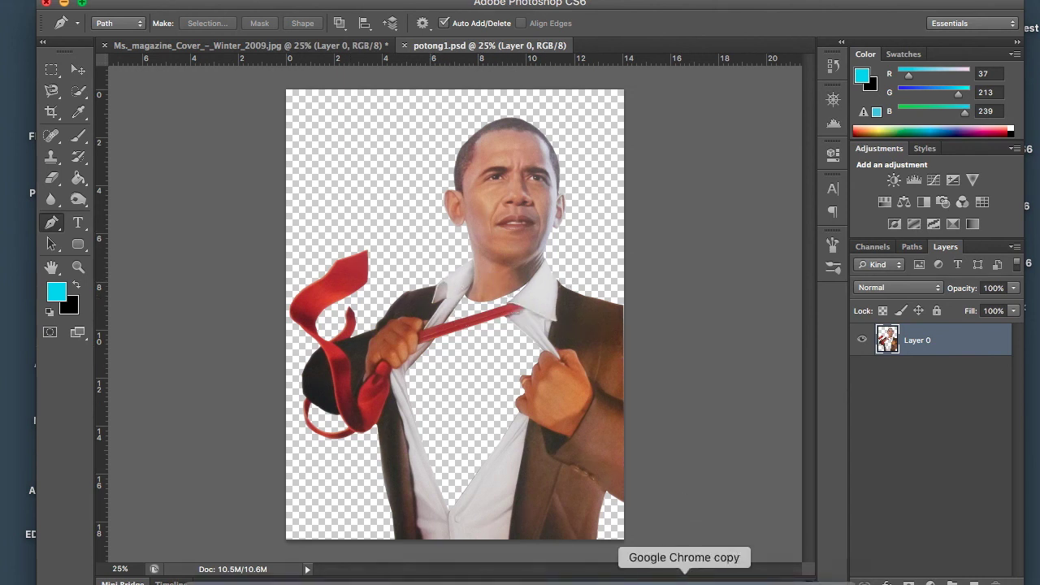
Switch to Google Chrome, open YouTube in a new tab and go to the signed-in account's own channel
click(685, 579)
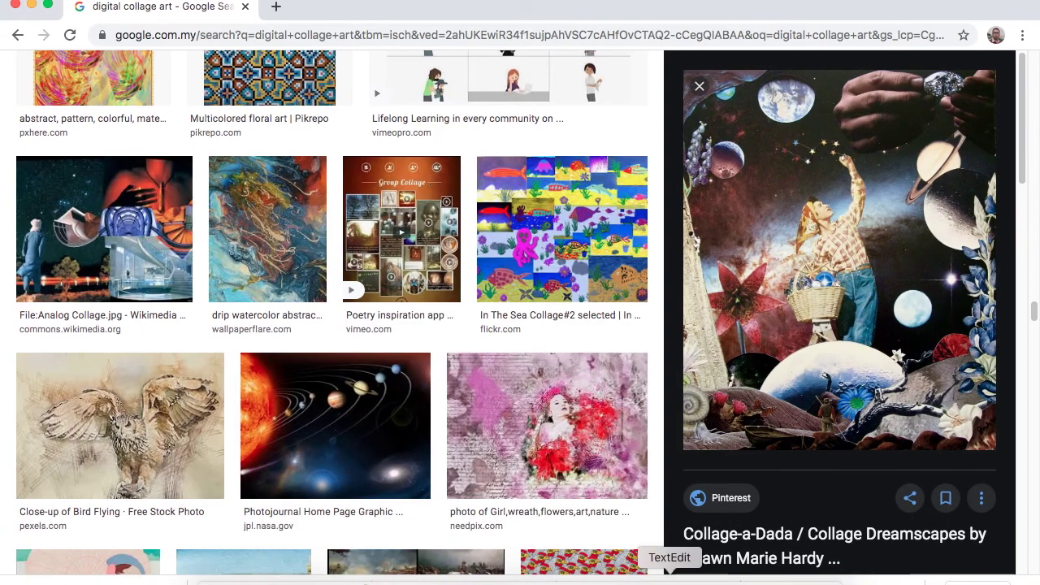
click(277, 7)
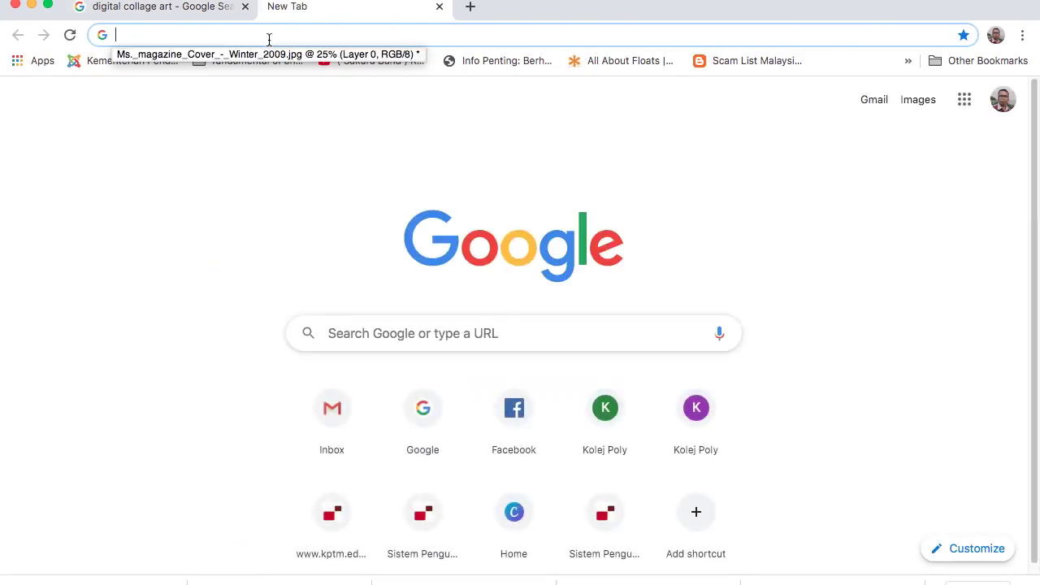
text(you)
key(Return)
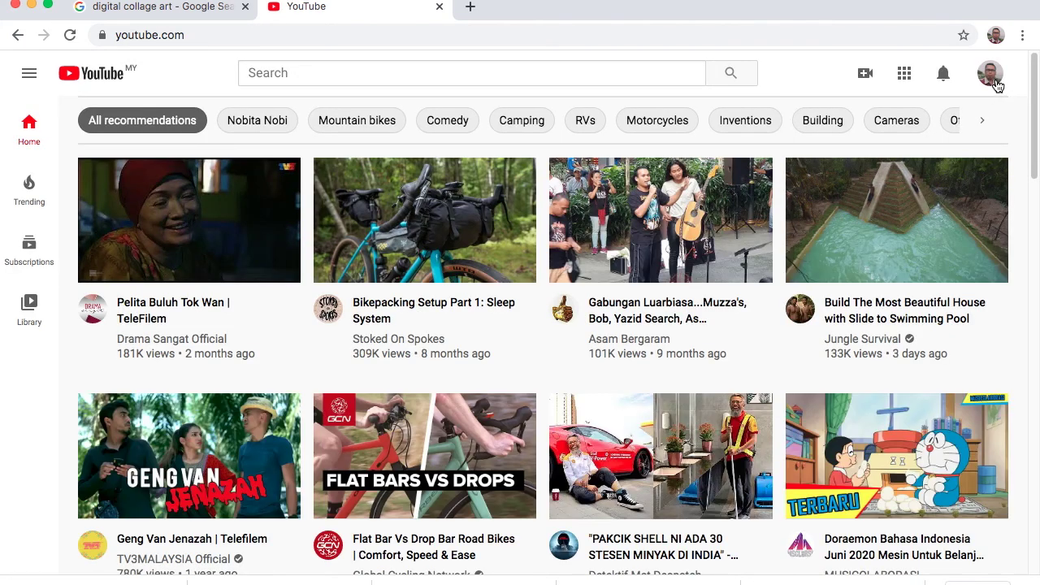
click(995, 83)
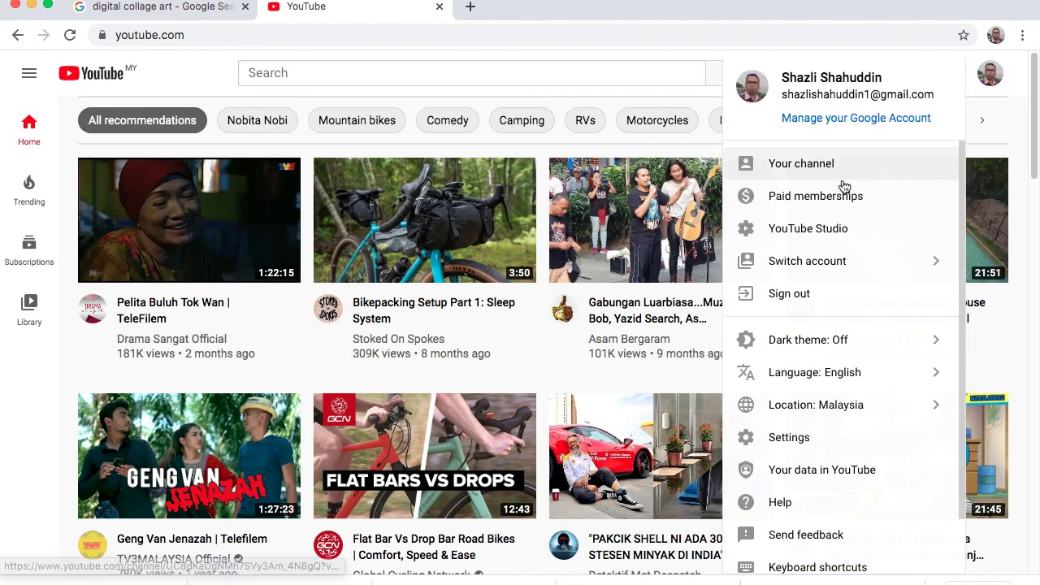
click(835, 165)
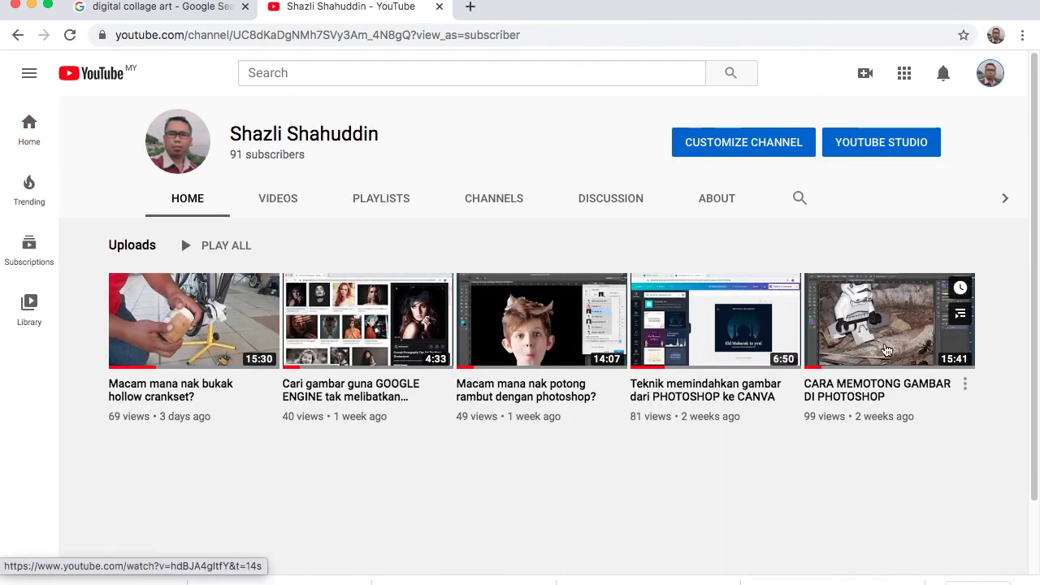
Open the video "CARA MEMOTONG GAMBAR DI PHOTOSHOP", pause it, and return to Photoshop from the browser
click(887, 350)
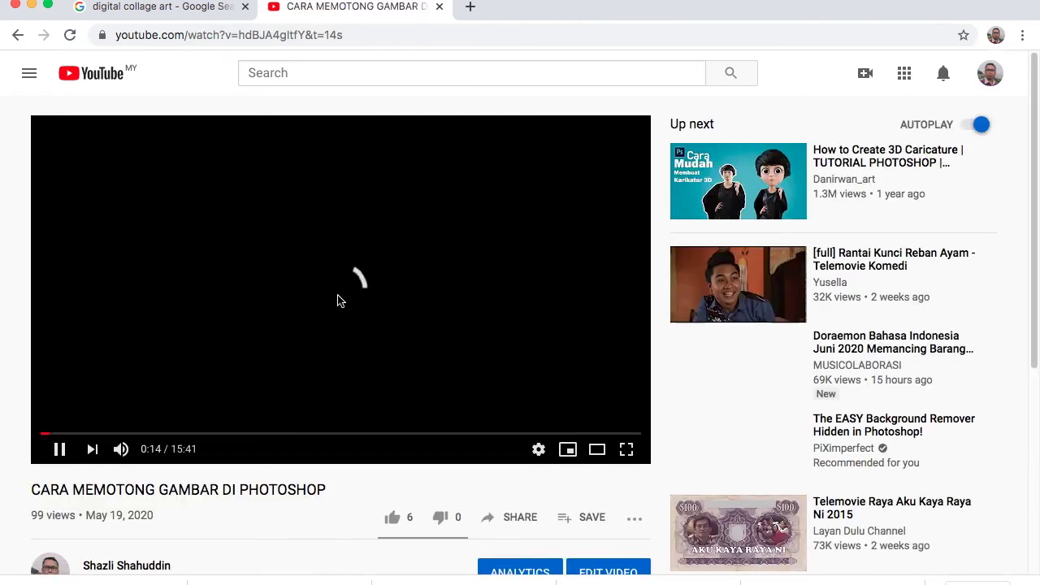
scroll(307, 428, down, 1)
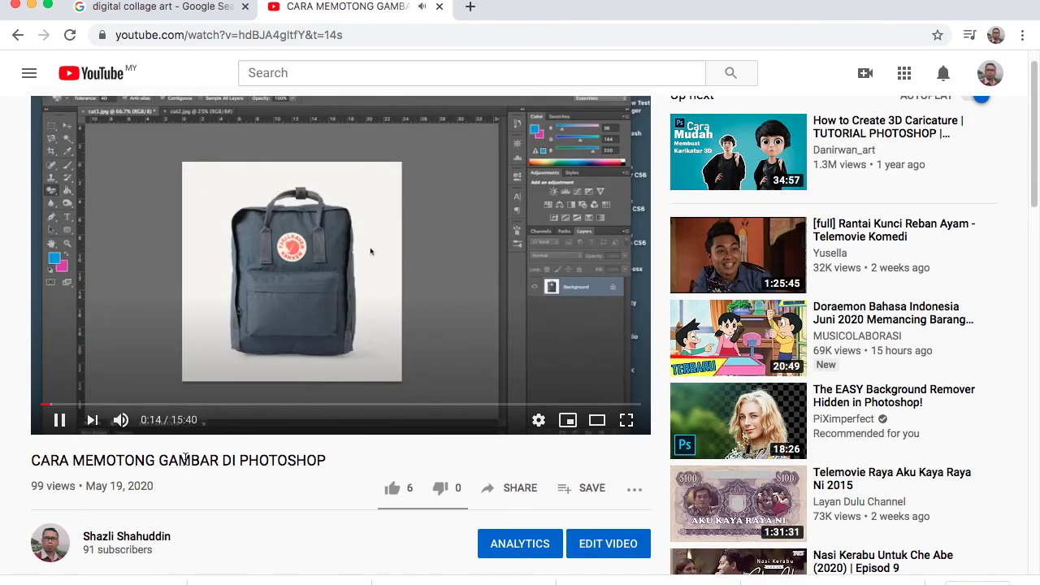
click(59, 419)
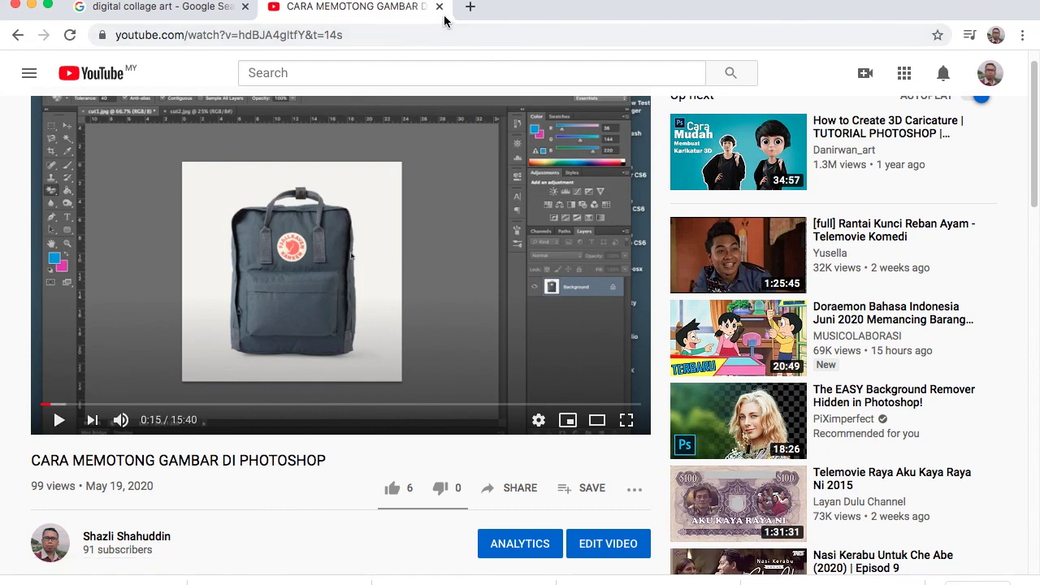
click(122, 6)
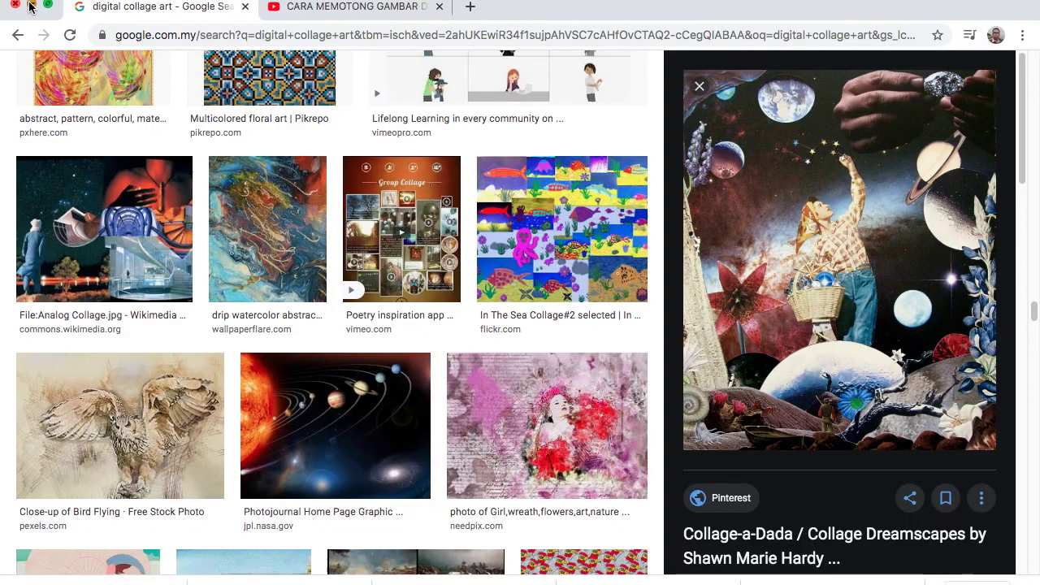
click(30, 6)
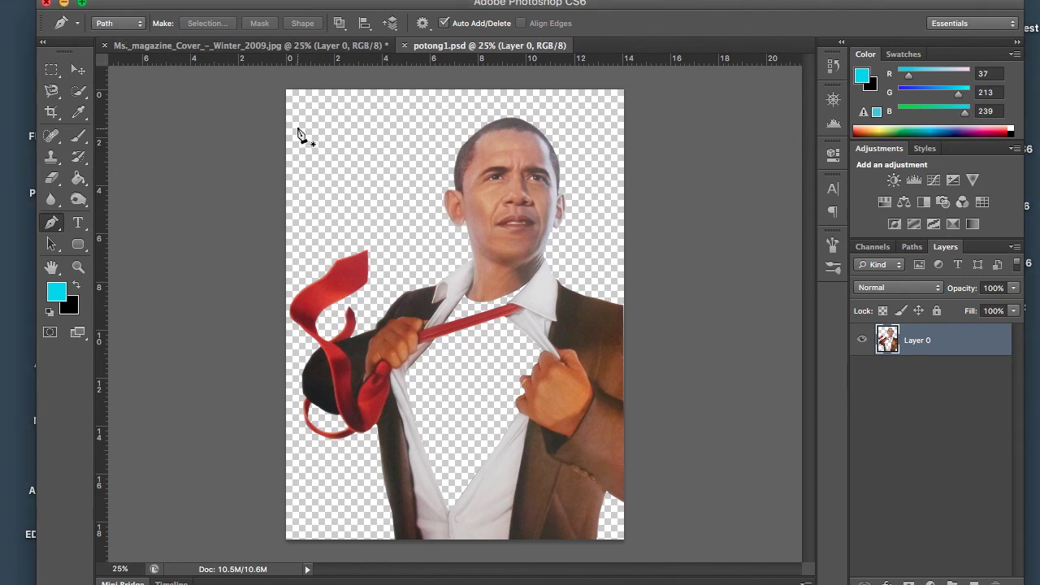
Switch to Finder and preview Conditions_magazine_frontpage.jpg from the cutout folder
click(65, 4)
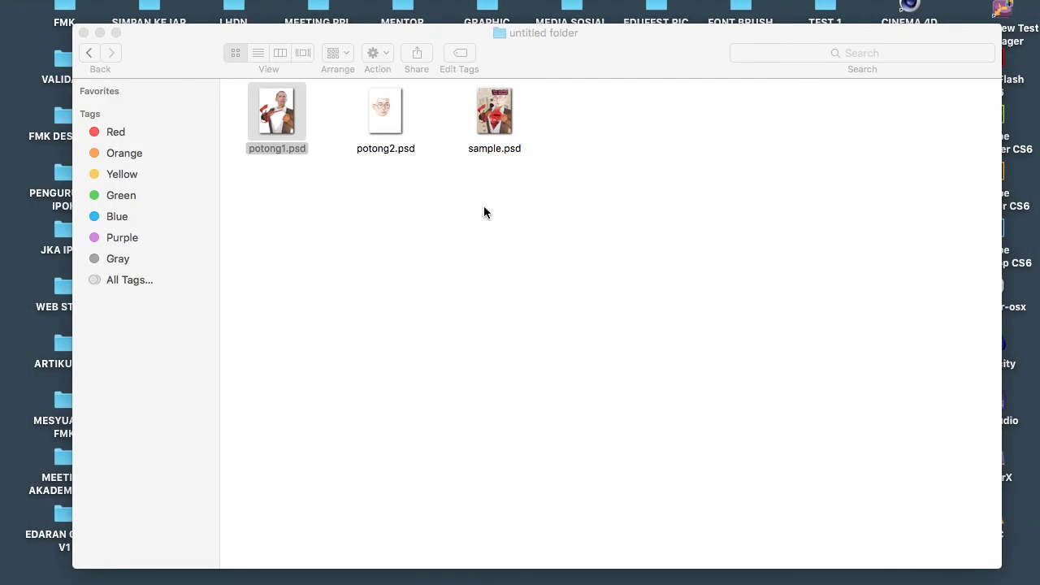
click(98, 59)
click(282, 122)
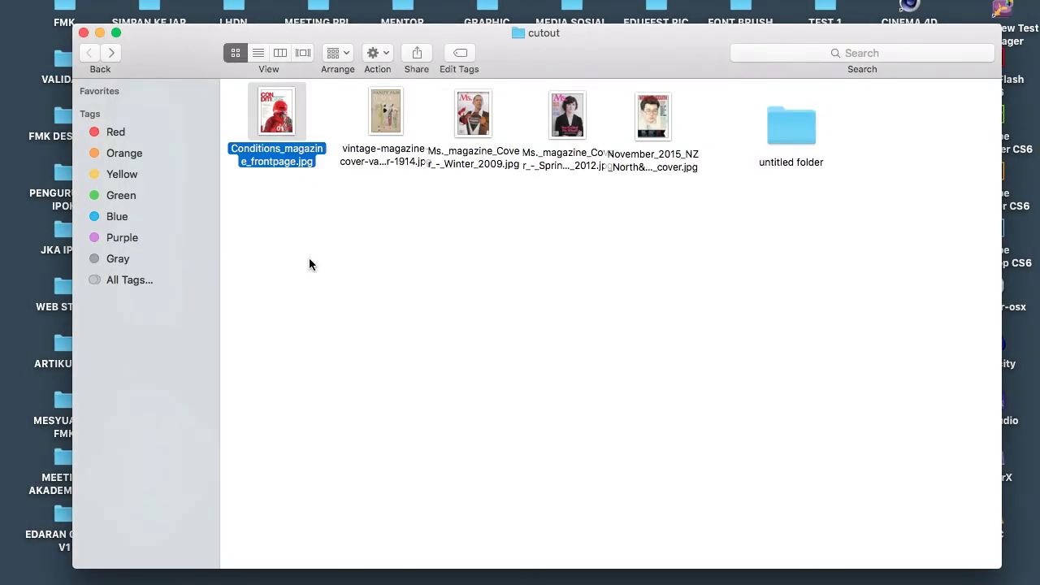
double_click(286, 126)
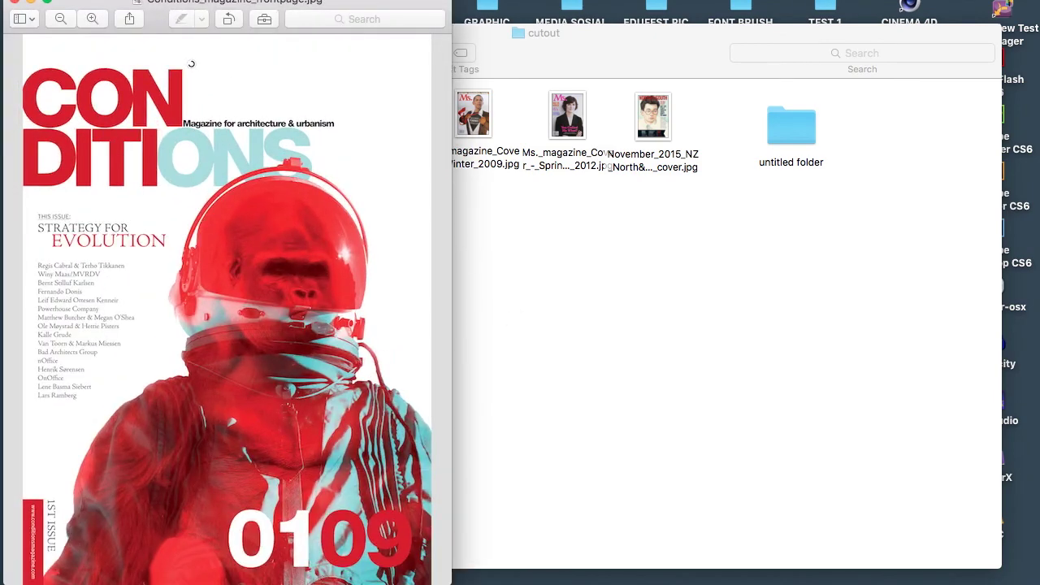
click(14, 2)
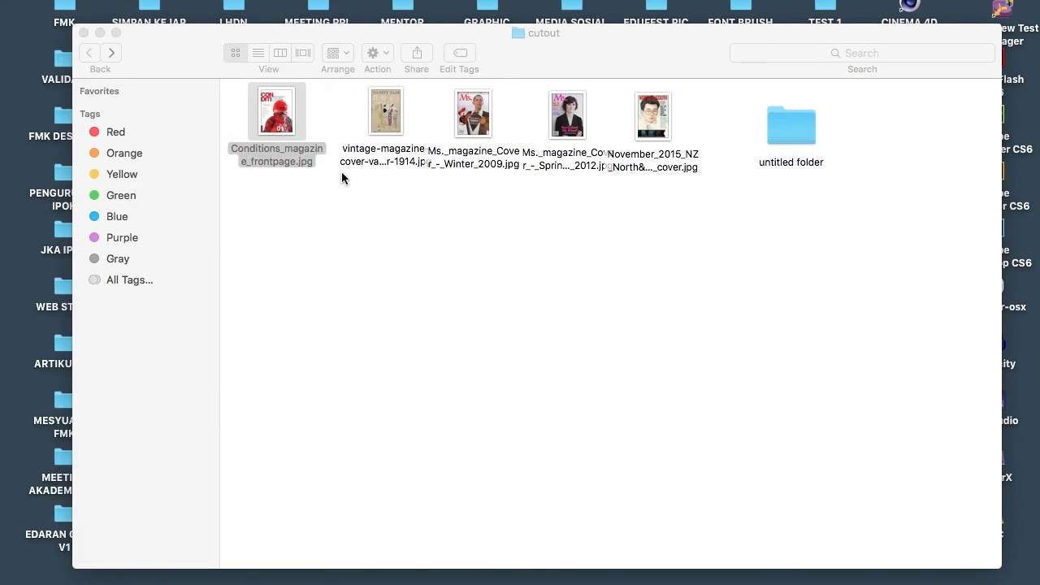
Open Conditions_magazine_frontpage.jpg with Adobe Photoshop CS6 and activate the Move tool
right_click(279, 114)
mouse_move(304, 132)
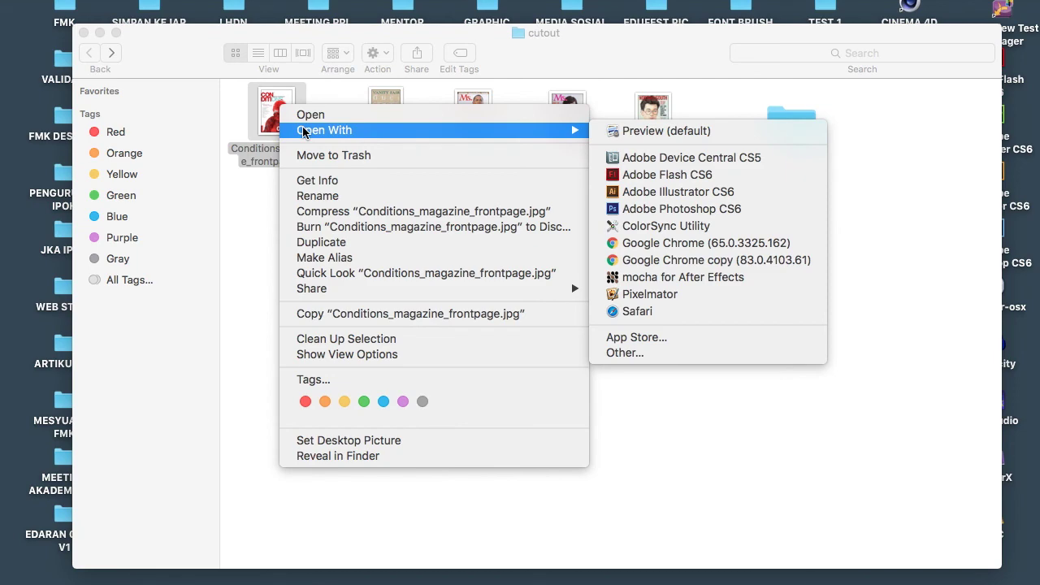
click(704, 213)
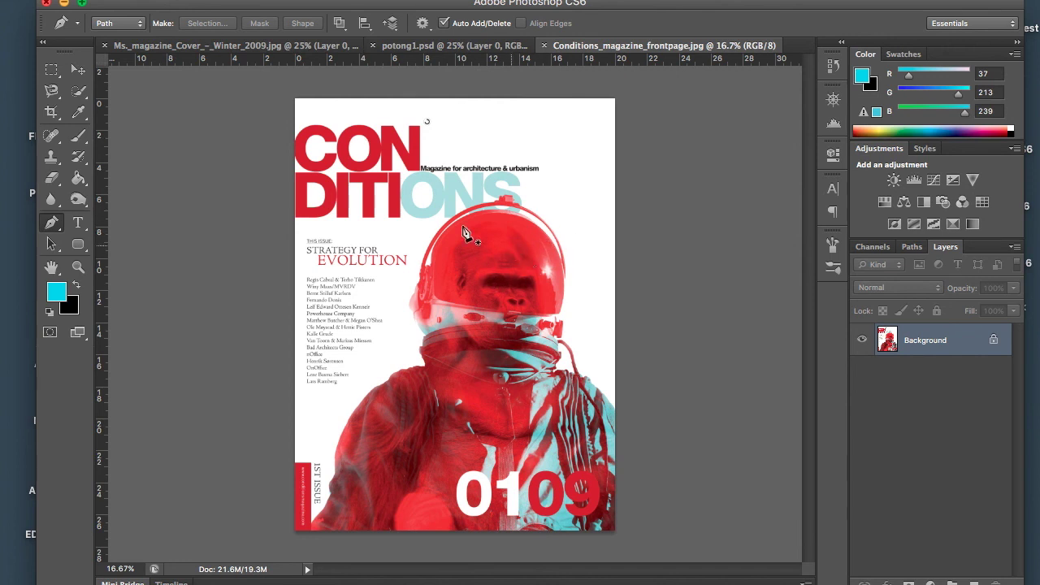
click(81, 75)
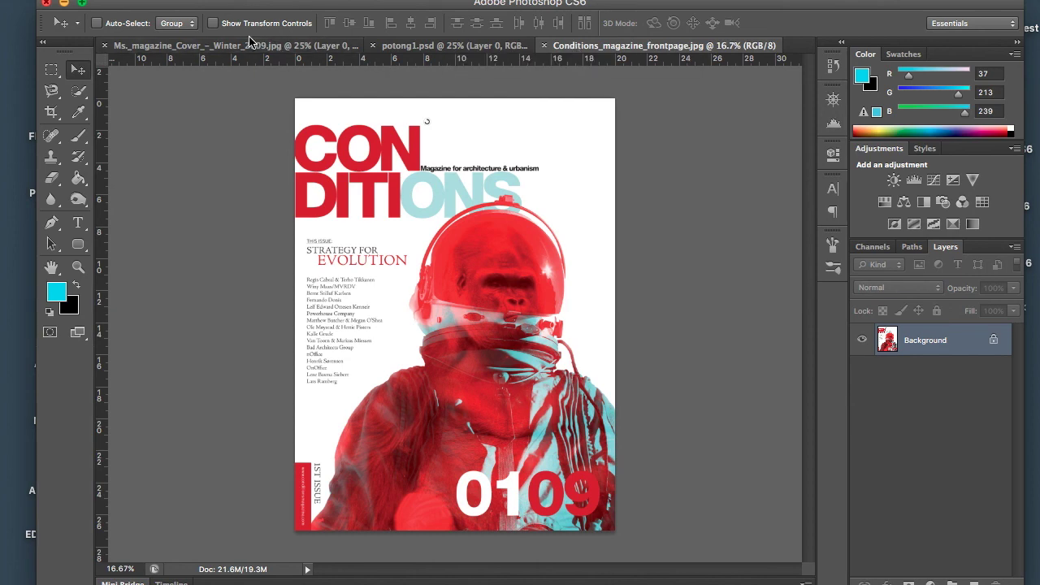
Look through the open documents and detach Conditions_magazine_frontpage.jpg into its own floating window
click(454, 46)
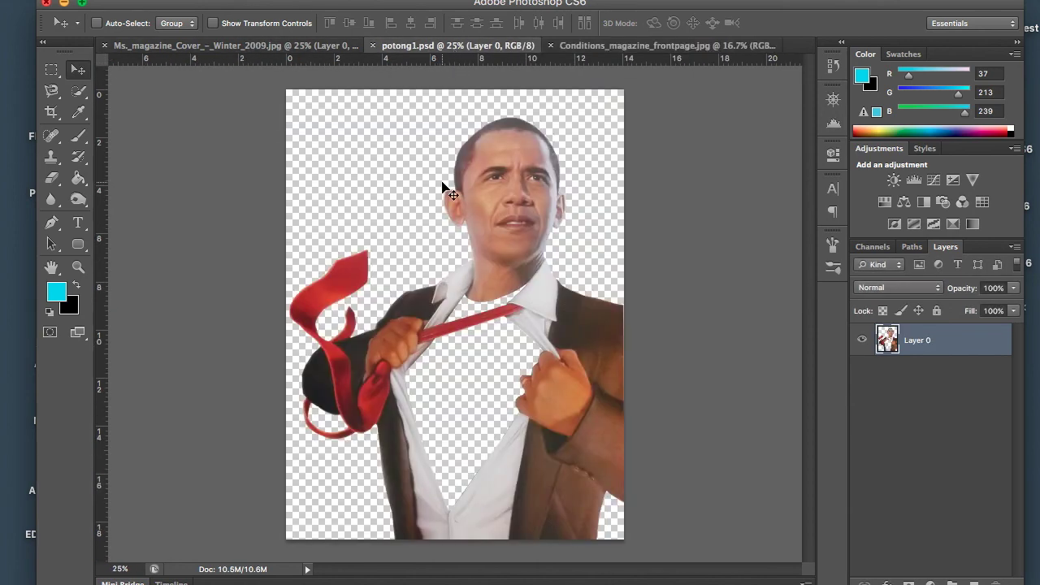
click(274, 50)
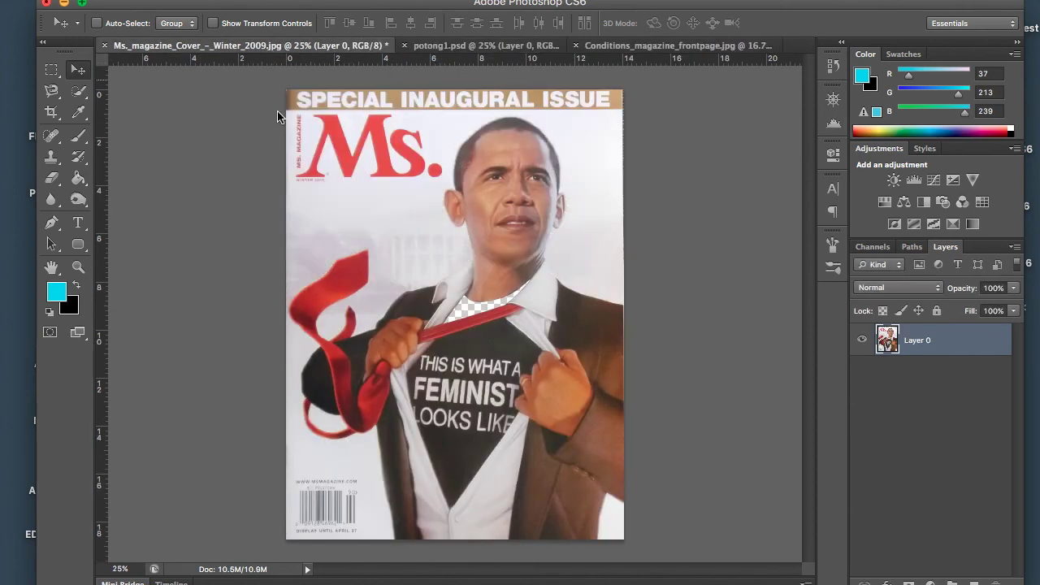
click(681, 47)
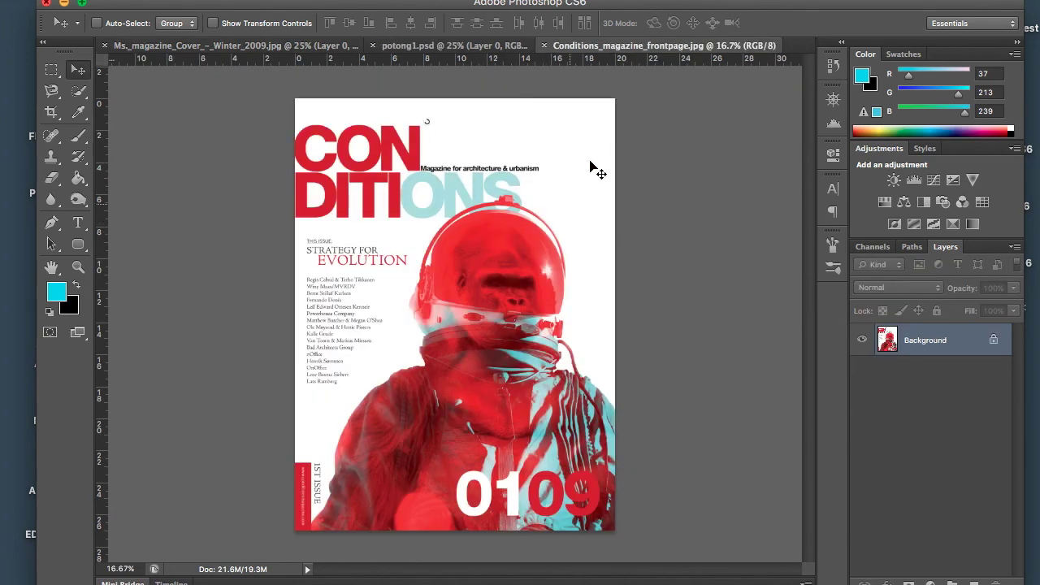
drag(626, 49, 689, 197)
drag(771, 175, 812, 95)
mouse_move(727, 96)
mouse_down()
mouse_move(680, 52)
mouse_move(715, 109)
mouse_up()
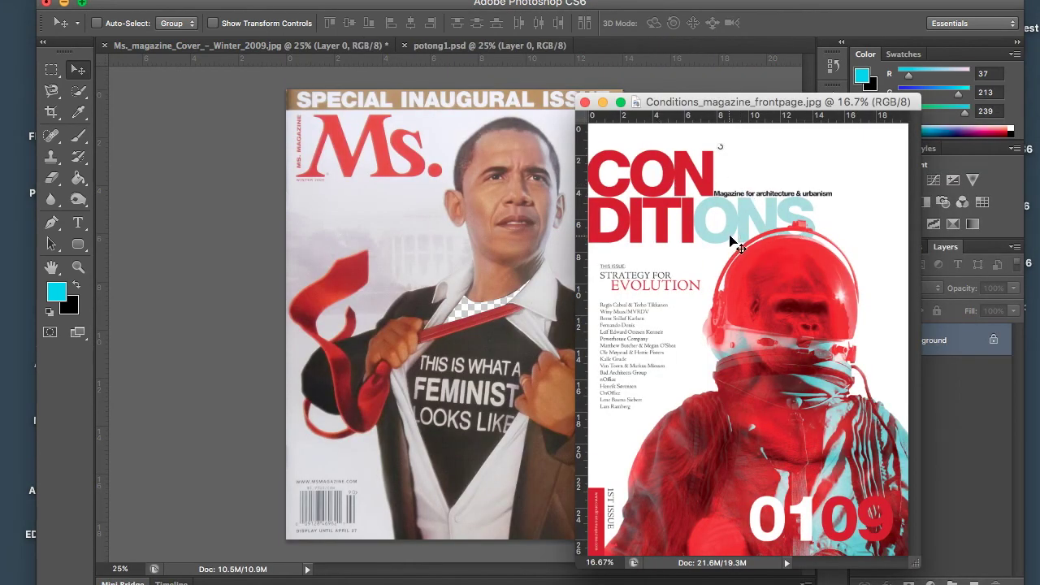
Bring up potong1.psd and arrange the floating Conditions cover window beside the cutout figure's canvas
click(452, 49)
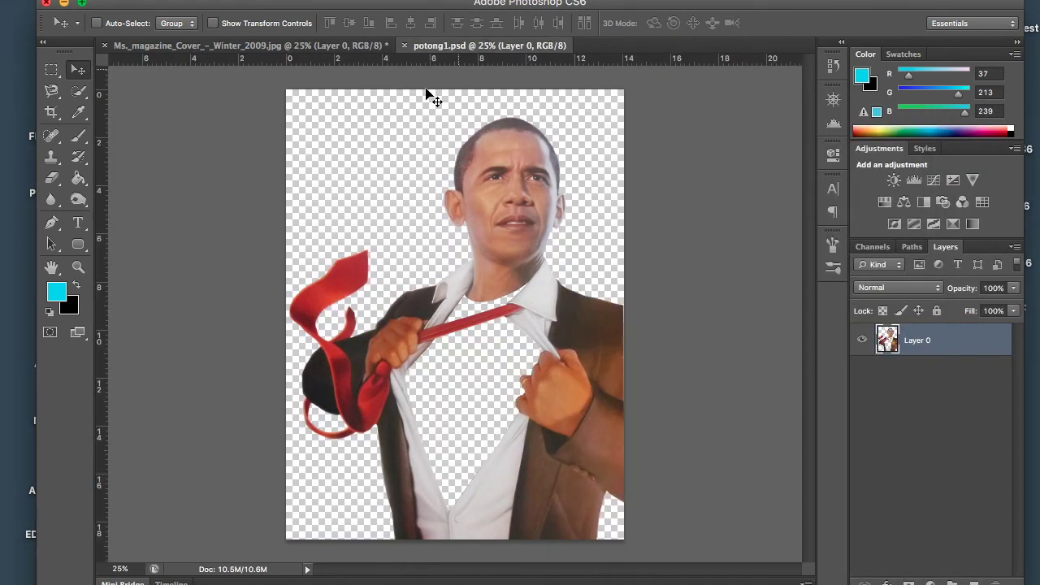
drag(795, 12, 519, 16)
click(953, 108)
drag(952, 108, 893, 122)
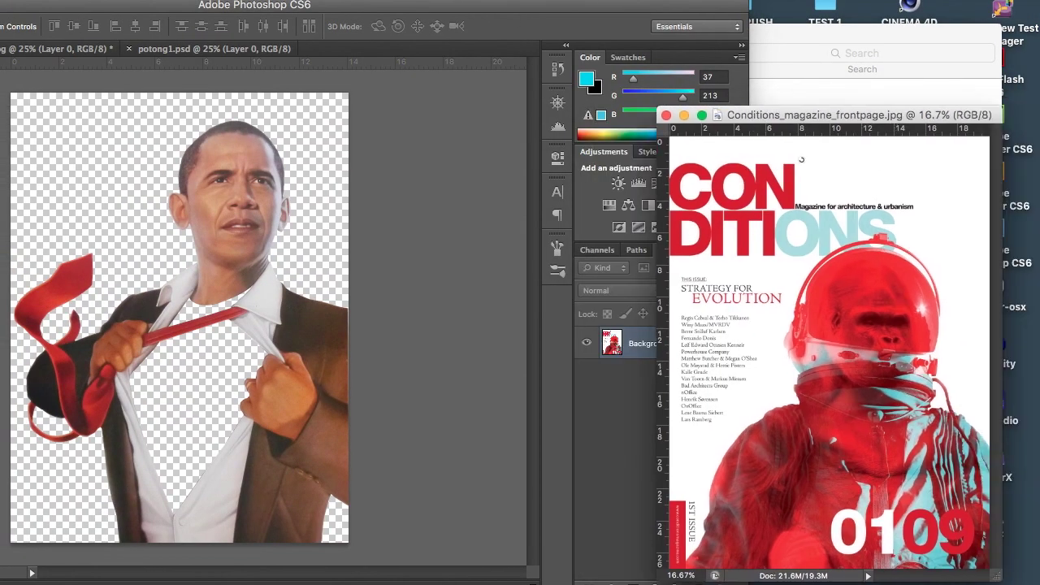
drag(530, 7, 750, 0)
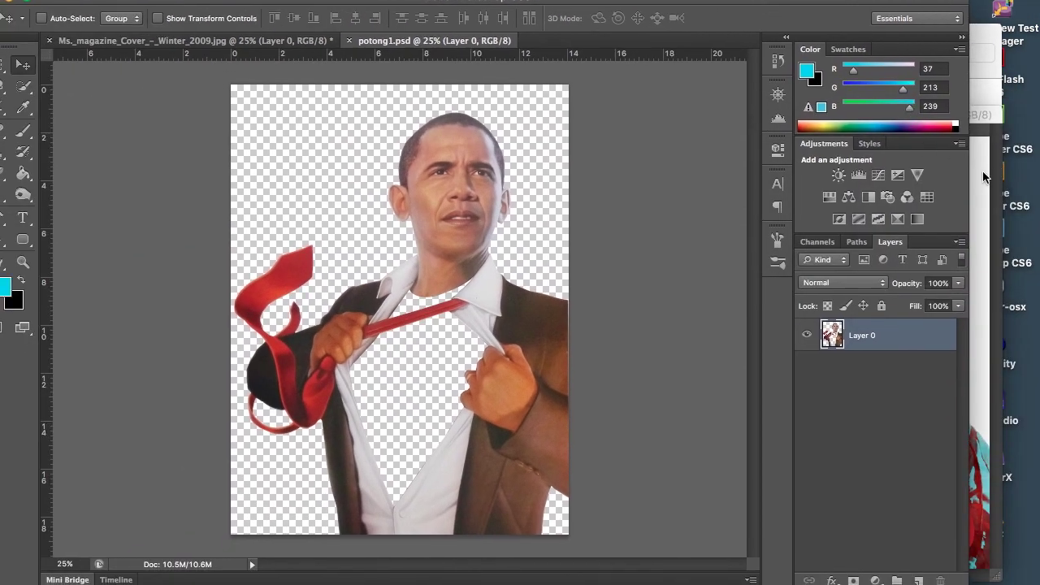
click(983, 177)
drag(660, 104, 689, 65)
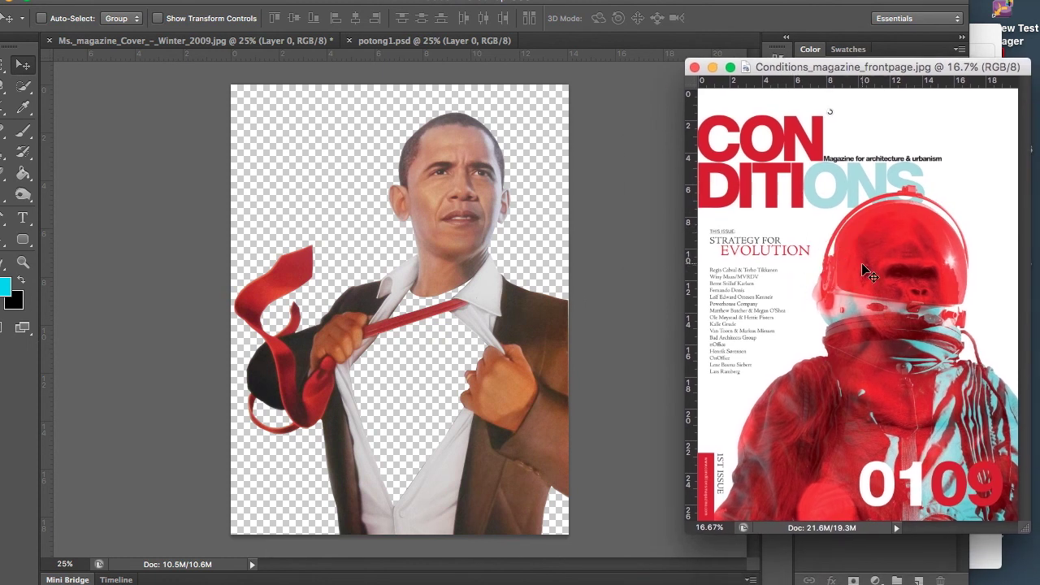
Copy the Conditions cover image into potong1.psd as a new layer and close the source document
drag(868, 272, 449, 301)
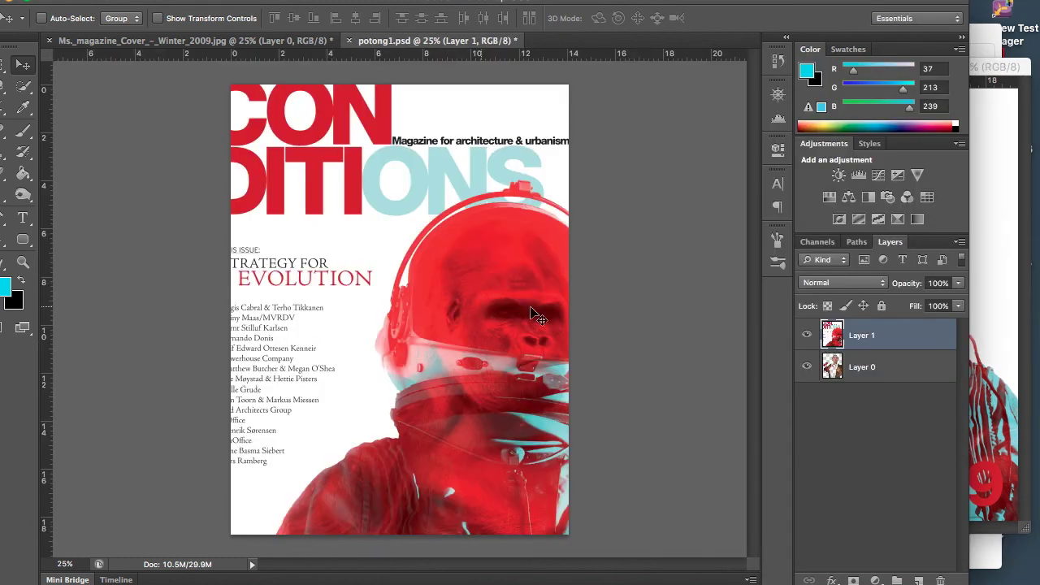
click(986, 240)
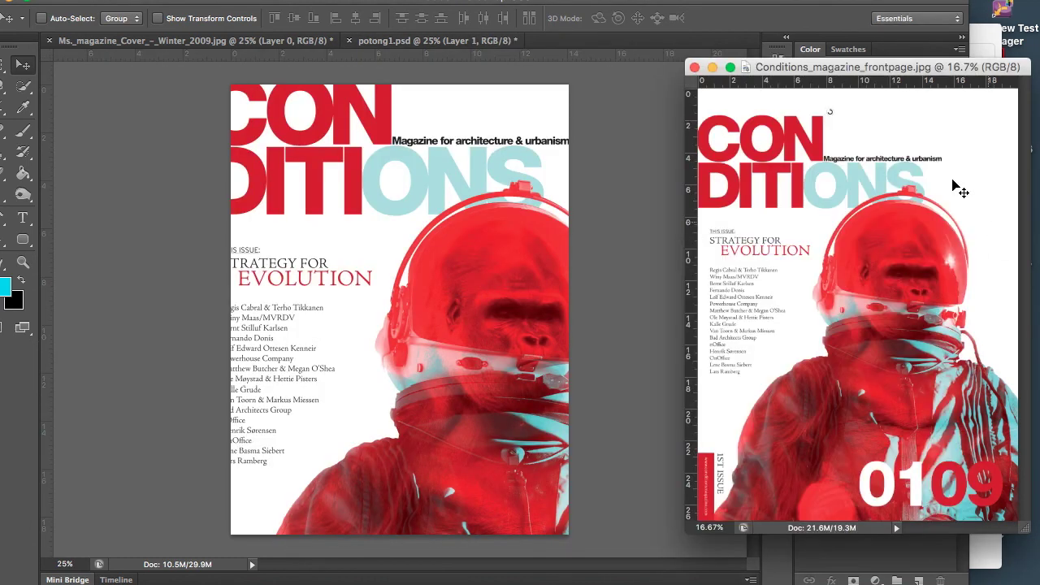
click(695, 68)
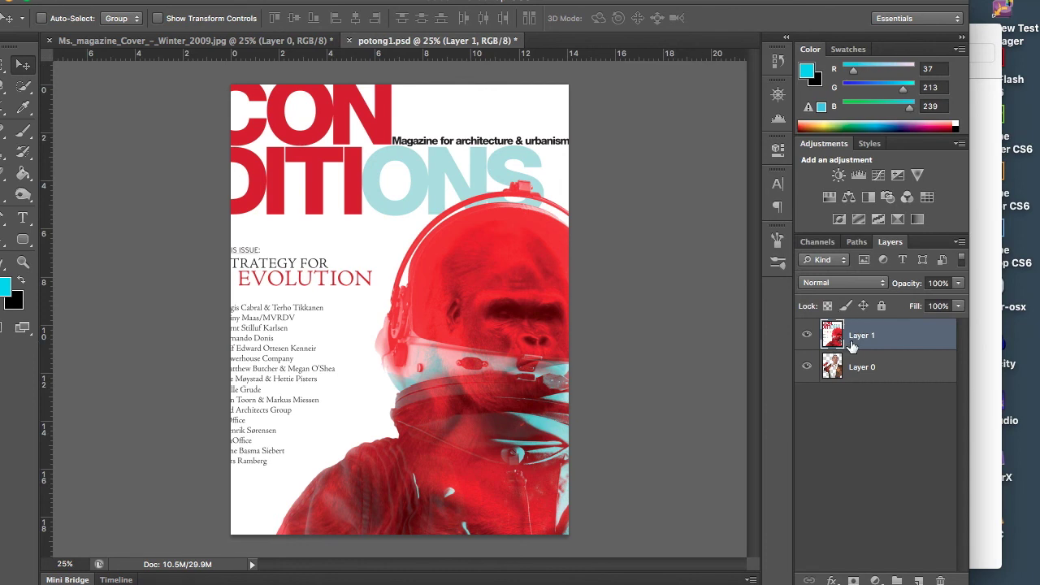
Detach the Layers panel and reorder the layers so Layer 1 with the Conditions cover lies beneath Layer 0 with the figure
drag(894, 244, 624, 120)
drag(650, 4, 696, 3)
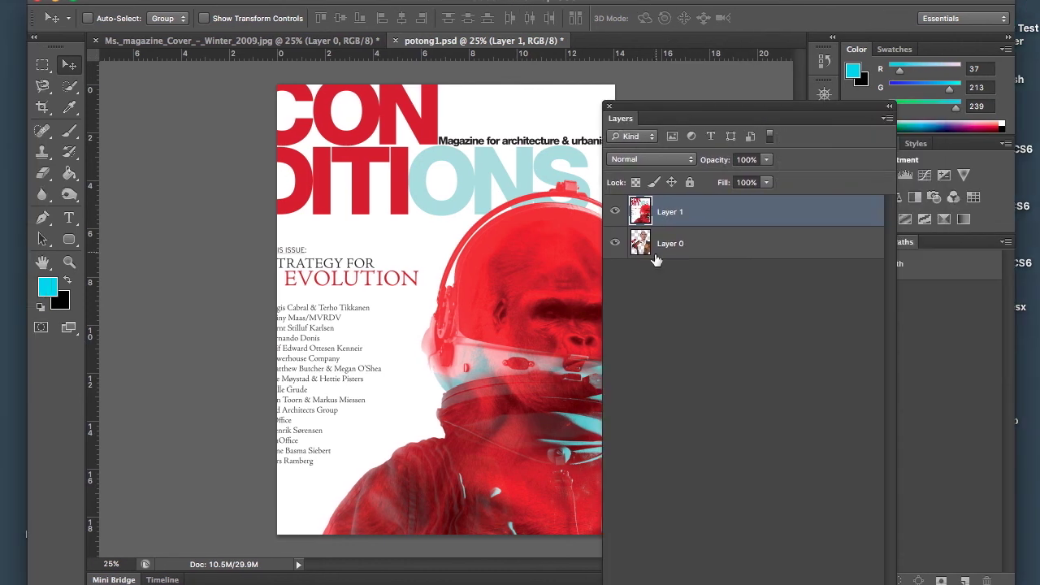
click(670, 247)
click(673, 212)
click(671, 247)
click(673, 213)
click(667, 251)
click(673, 213)
drag(680, 212, 771, 257)
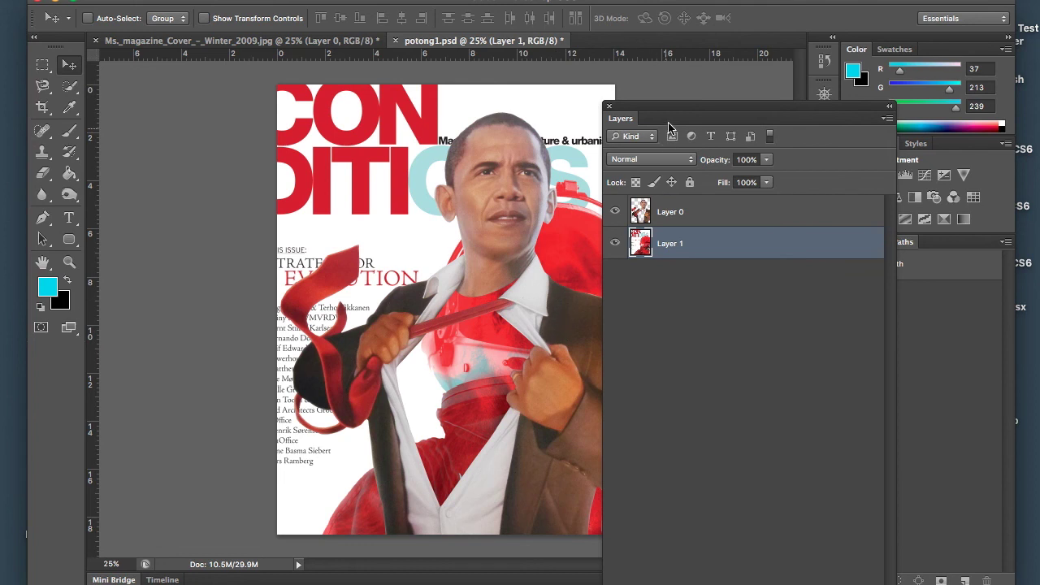
Dock the Layers panel again and shift the cover layer so the gorilla's face sits inside the open shirt
drag(681, 114, 871, 423)
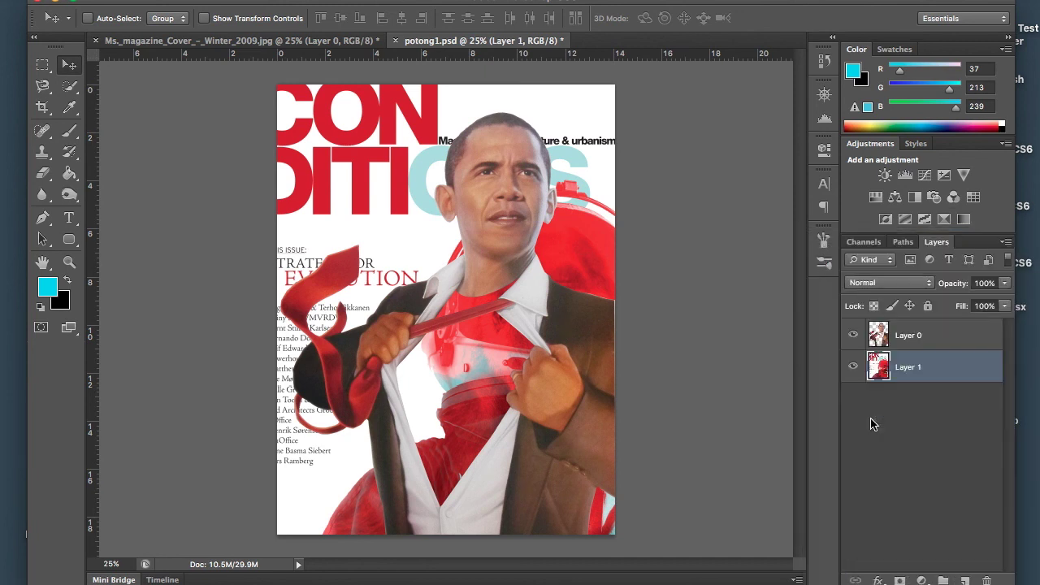
drag(535, 267, 524, 325)
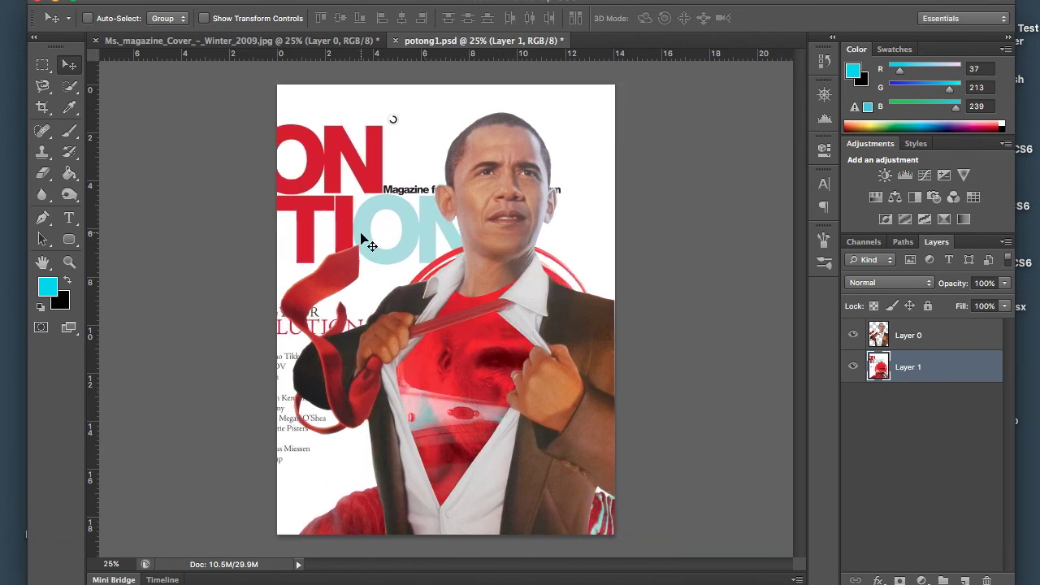
Shift the Conditions cover layer slightly to the left behind the figure
drag(382, 242, 360, 245)
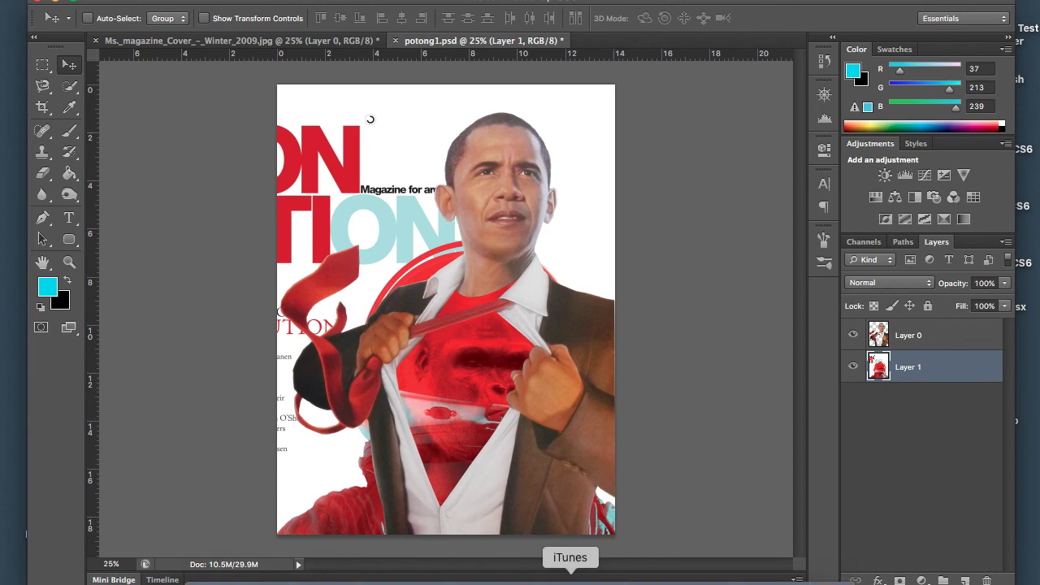
Switch to TextEdit, minimise the Finder window and write "CTRL + T" in the blank note
click(655, 577)
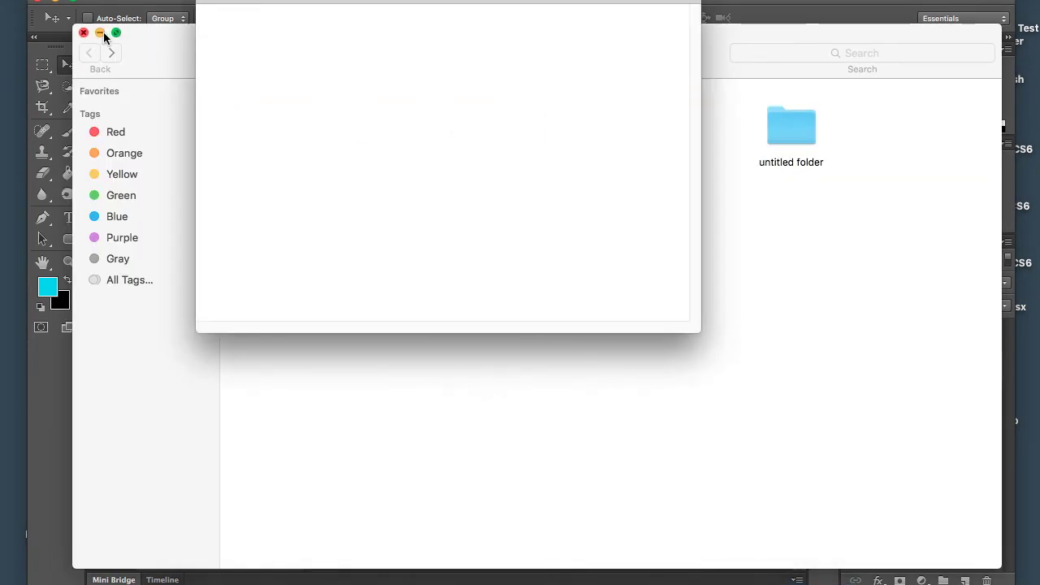
click(102, 33)
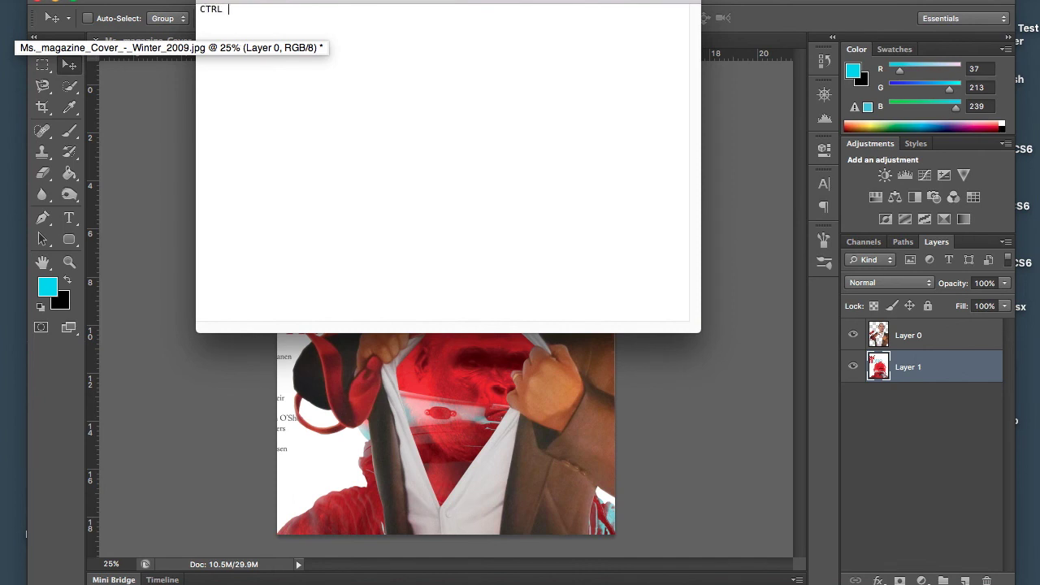
text(T)
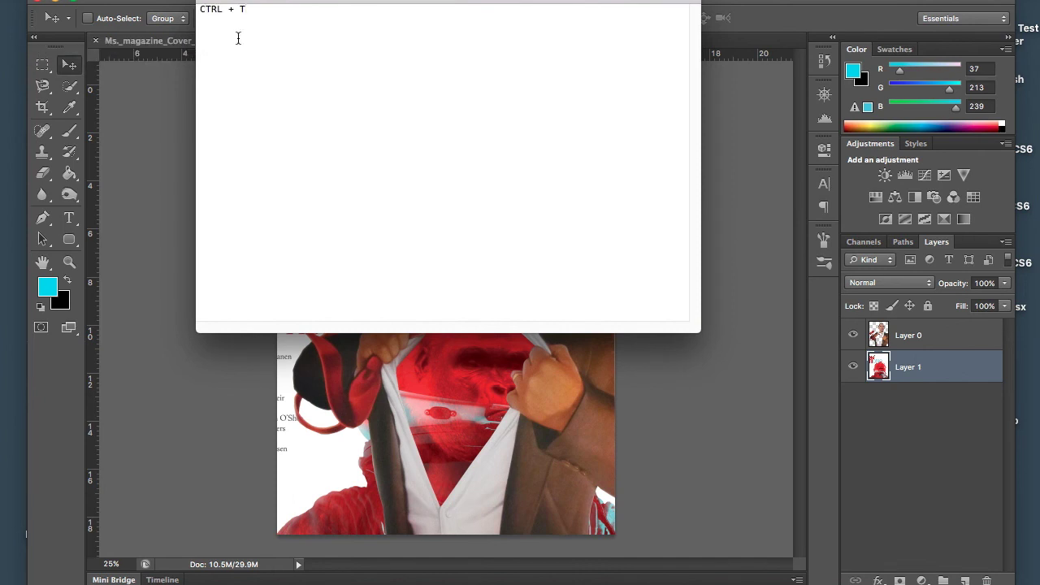
Enlarge all the text in the note substantially and minimise the note window
key(super+a)
key(super+plus)
key(super+plus)
key(super+plus)
key(super+plus)
key(super+plus)
key(super+plus)
key(super+plus)
key(super+plus)
key(super+plus)
key(super+plus)
click(225, 0)
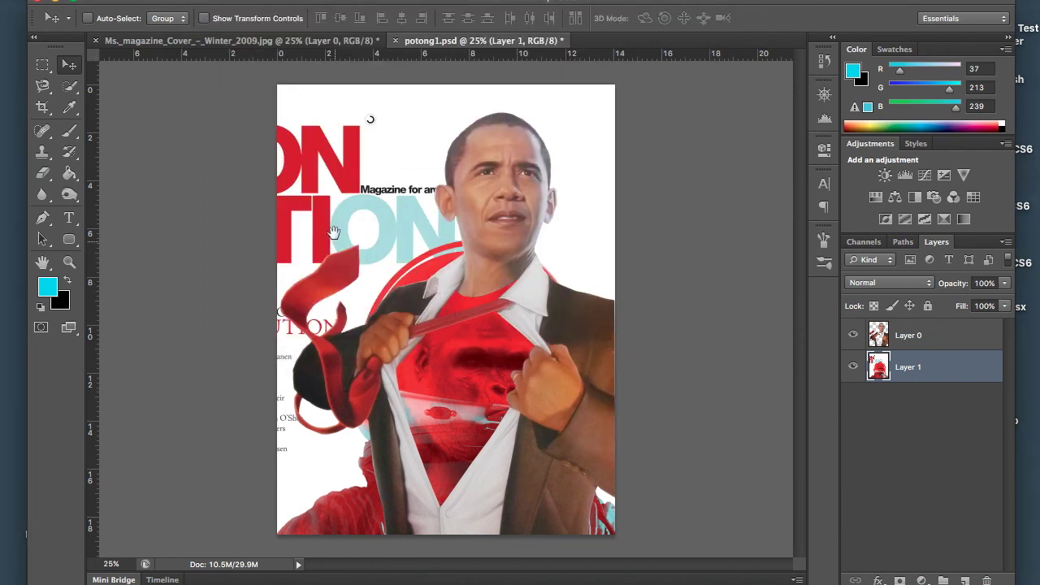
Zoom the collage out to 16.67%, reopen the TextEdit note and add the line "zoom out CTRL + -"
key(super+minus)
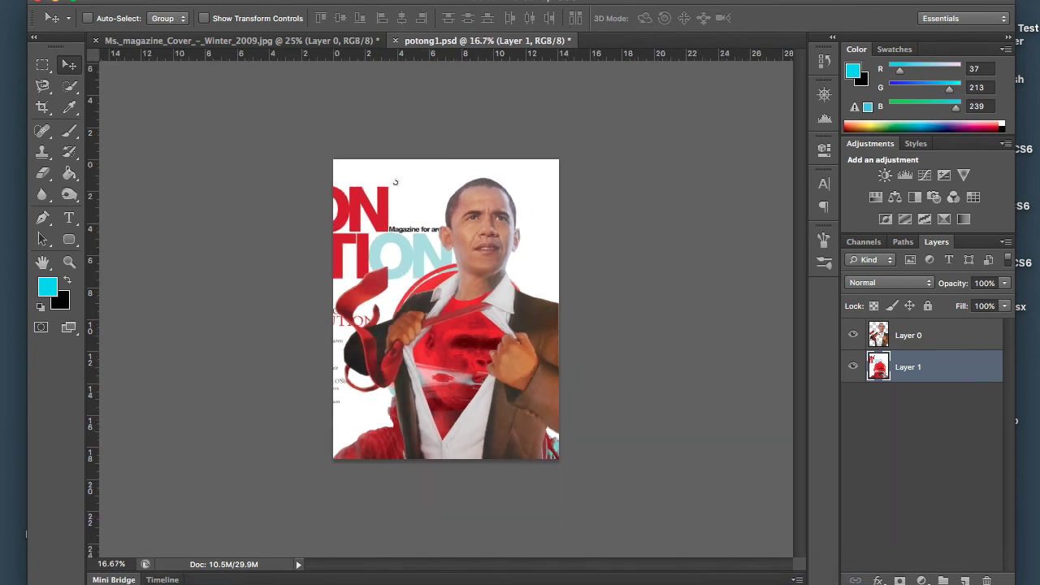
click(839, 581)
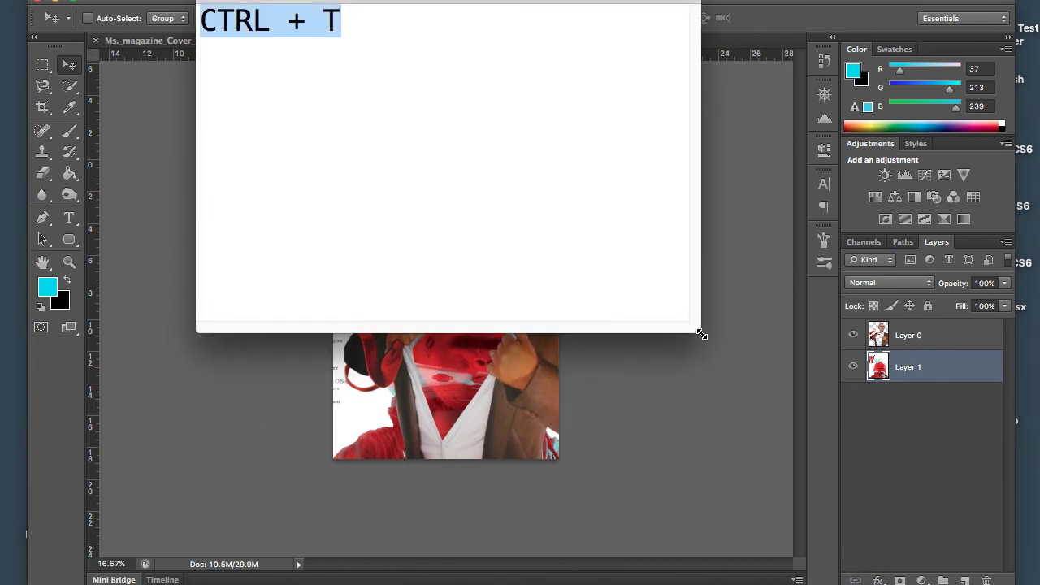
click(439, 44)
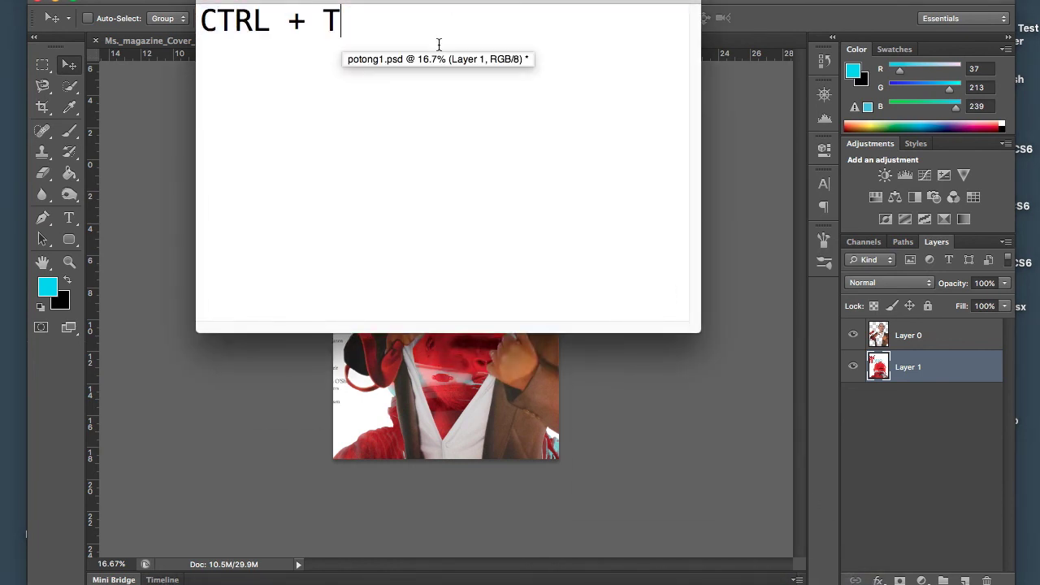
text(zoom out)
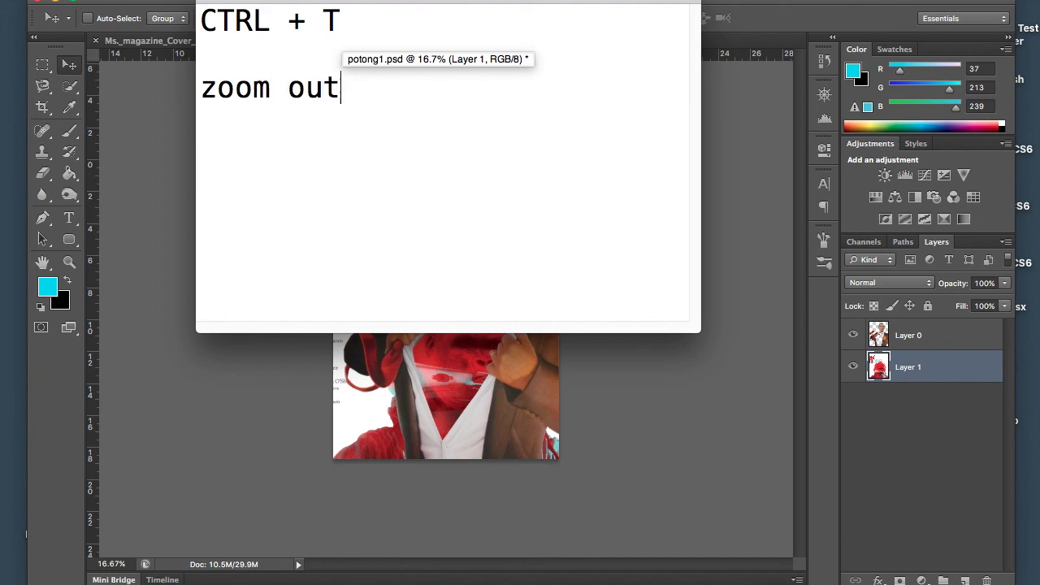
text( c)
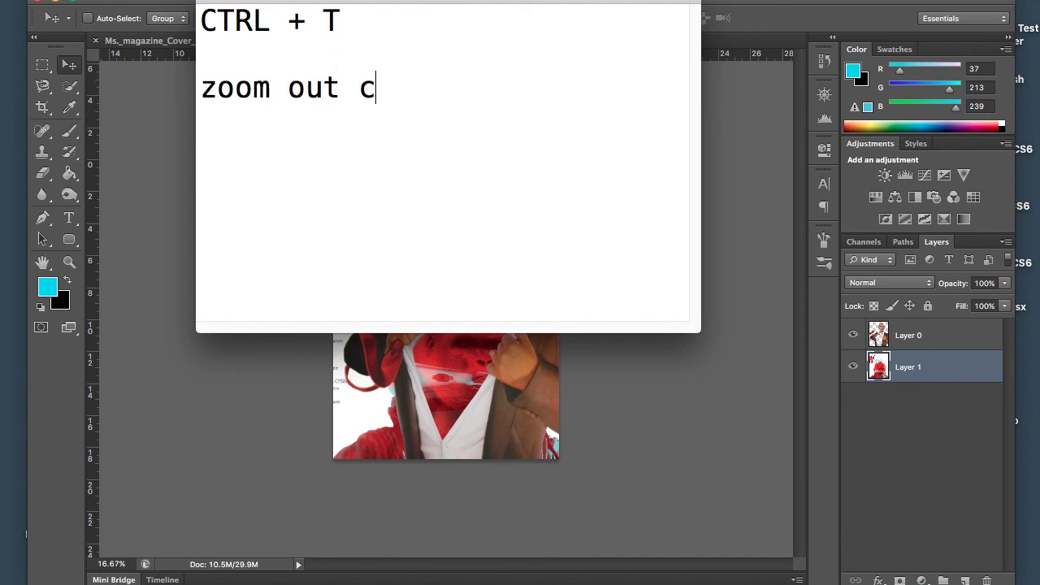
text(trl)
key(BackSpace)
key(BackSpace)
key(BackSpace)
key(BackSpace)
text(CTRL + -)
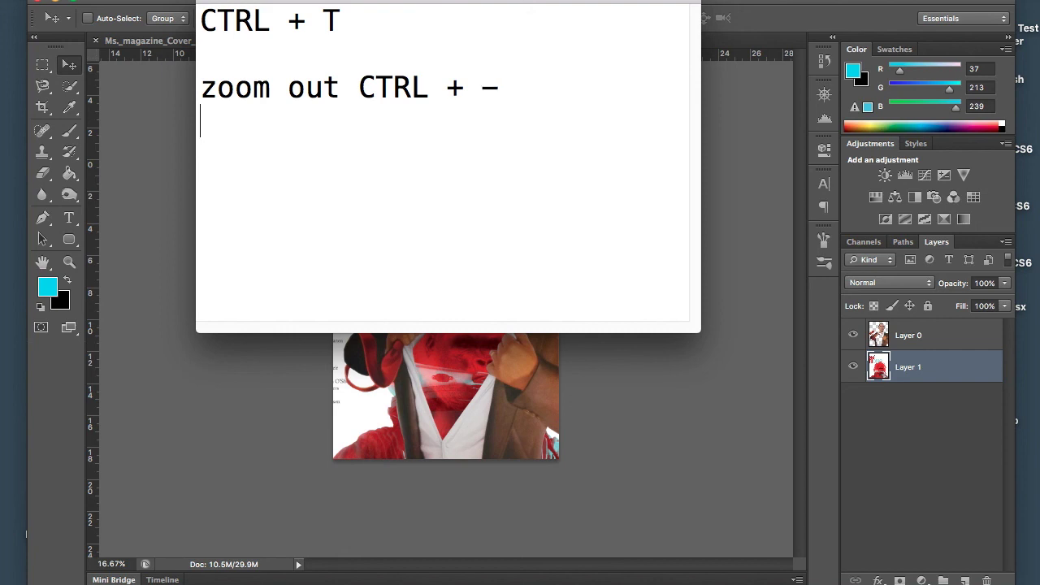
Add a line to the note reading "zoom in CTRL + +"
text(zoom)
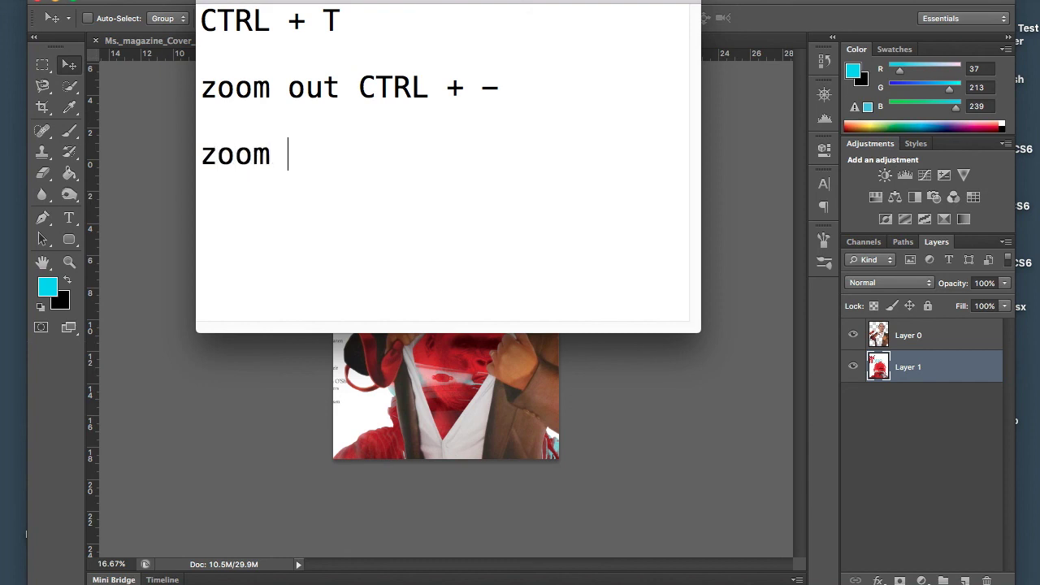
text( in CTRL)
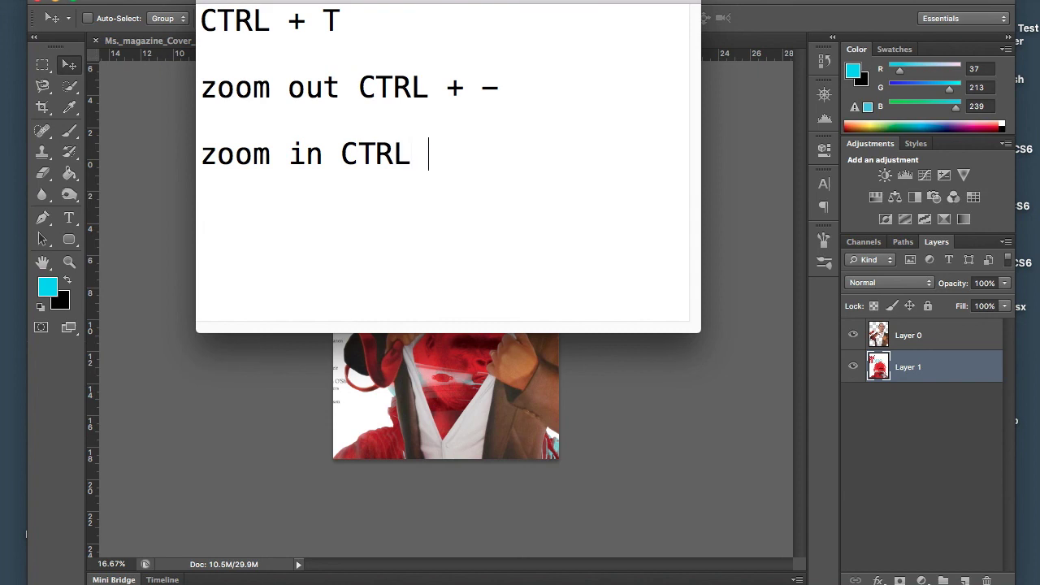
text( + +)
Remove the joining plus signs from the note's shortcuts, leaving "CTRL T", "zoom out CTRL −" and "zoom in CTRL +"
key(BackSpace)
key(BackSpace)
key(BackSpace)
key(BackSpace)
key(BackSpace)
key(BackSpace)
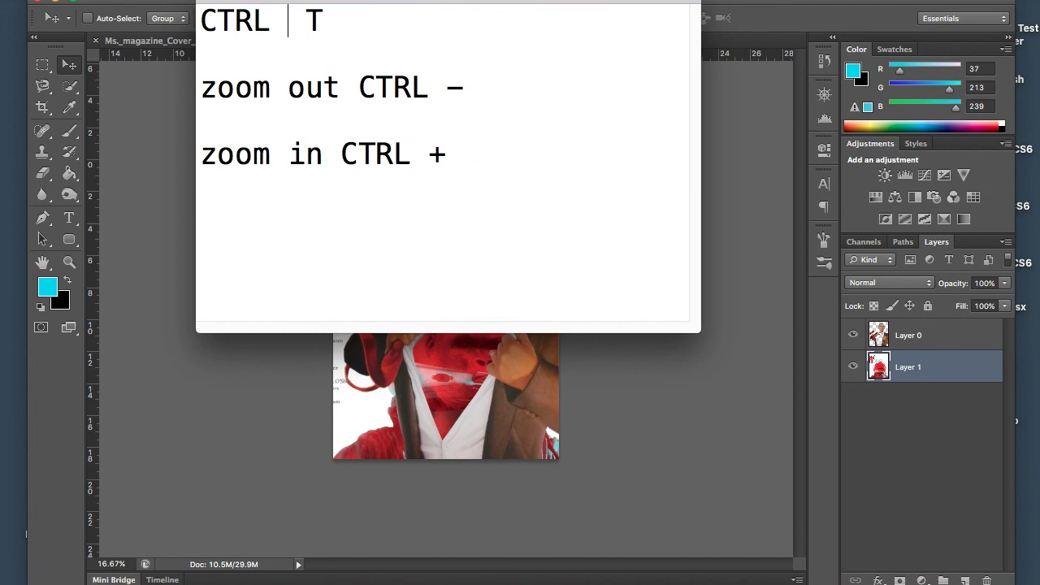
Label the first shortcut in the note so it reads "resize CTRL T" and put the note away
text(resize)
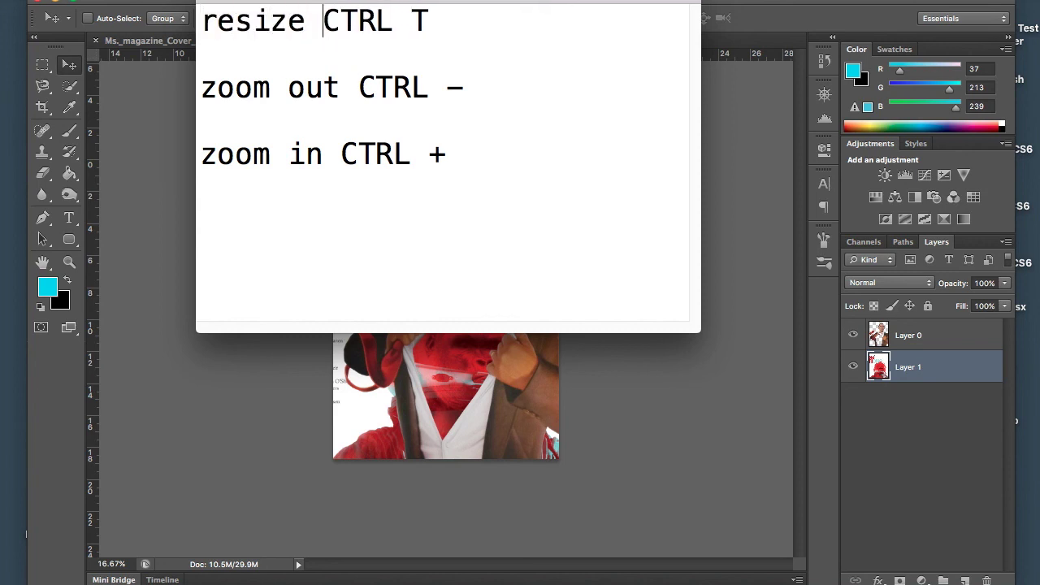
drag(323, 24, 418, 27)
click(440, 38)
click(512, 335)
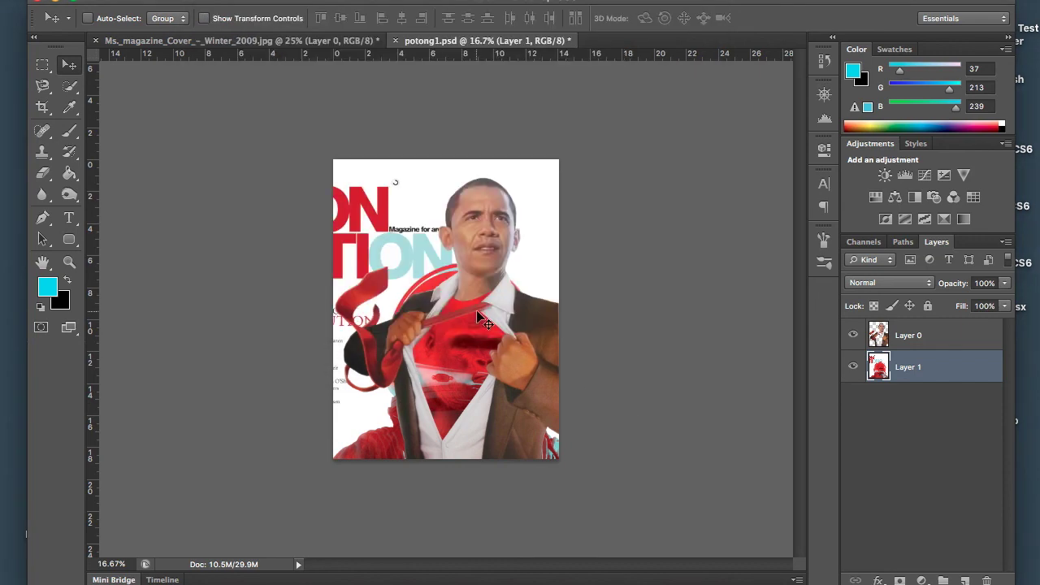
Zoom and pan the collage, add the line nak gerakkan gambar "SPACEBAR" to the TextEdit note and minimise it
scroll(477, 311, up, 4)
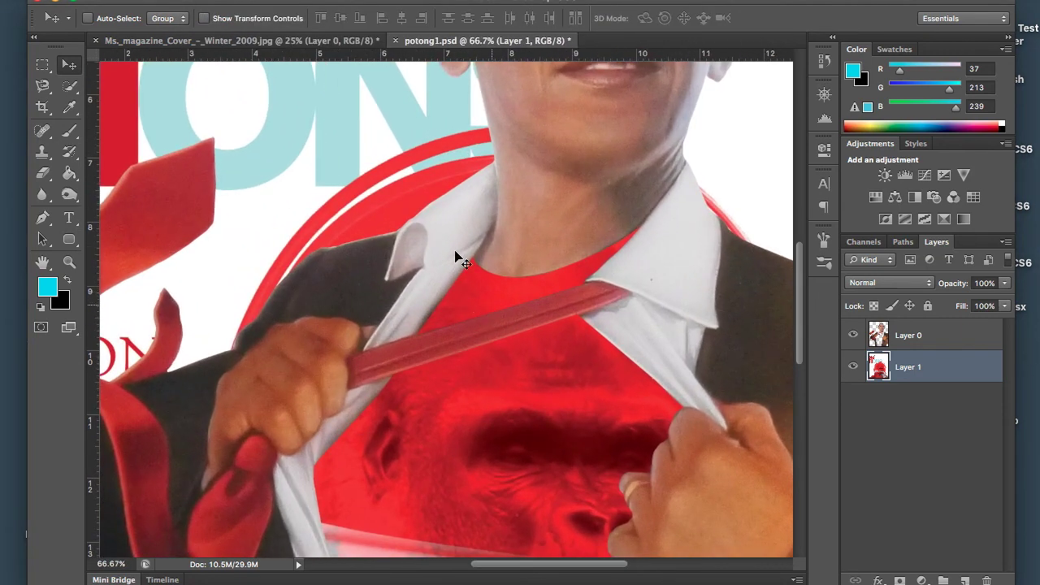
drag(390, 209, 468, 232)
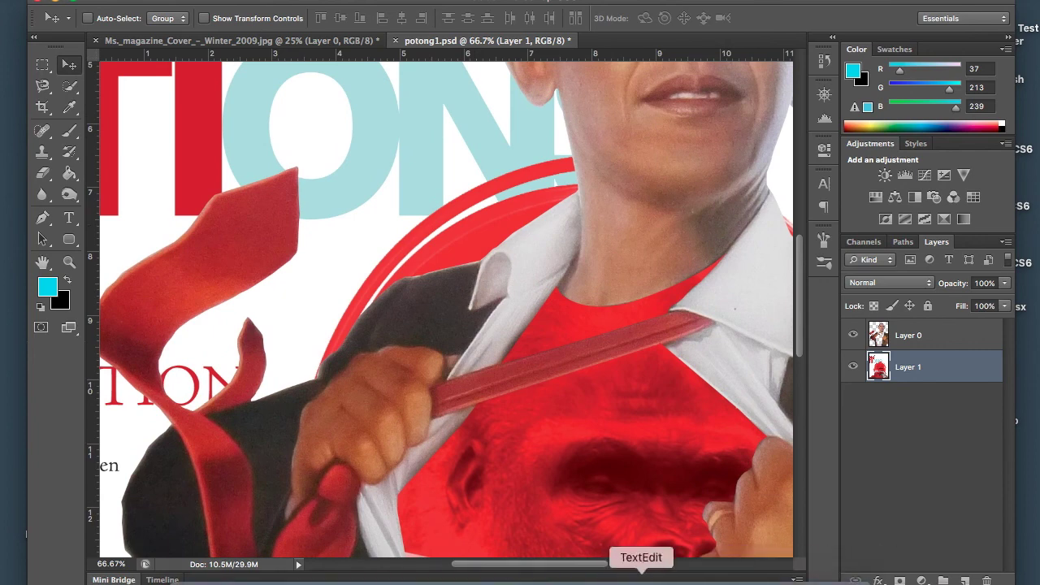
click(639, 579)
key(Return)
key(Return)
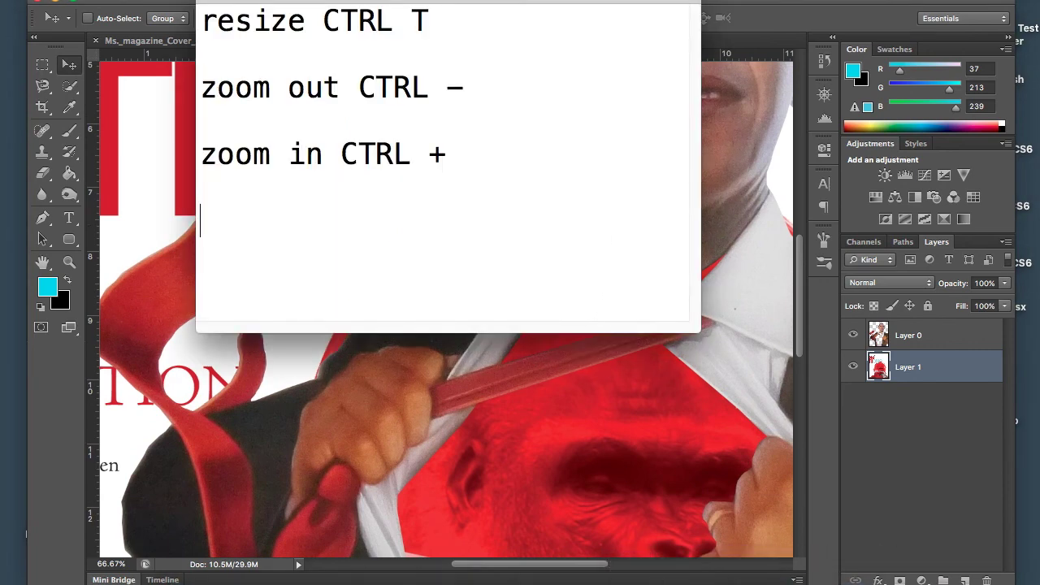
text(nak gera)
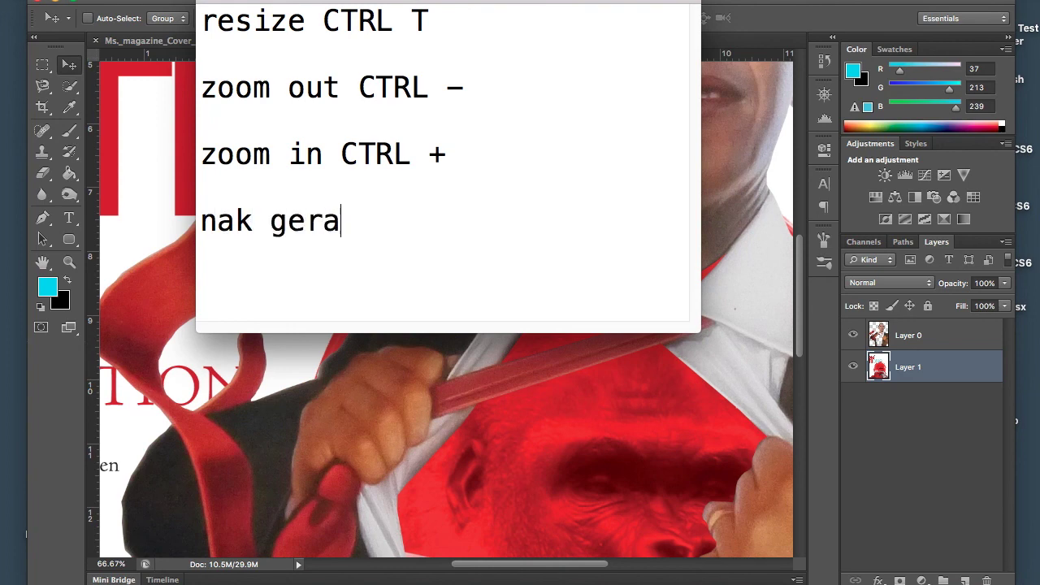
text(kkan gamba)
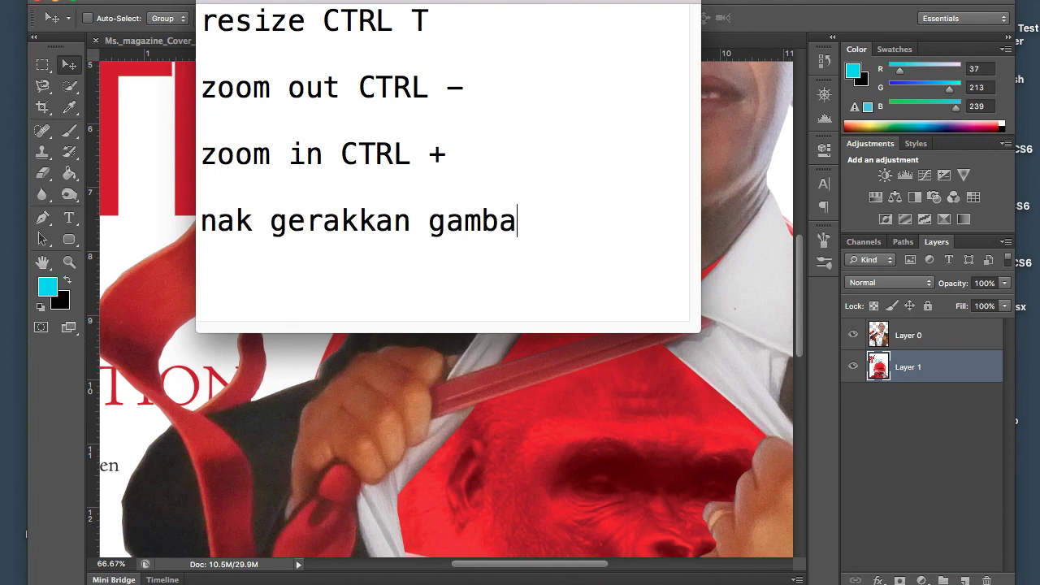
text(r "SPACEBA)
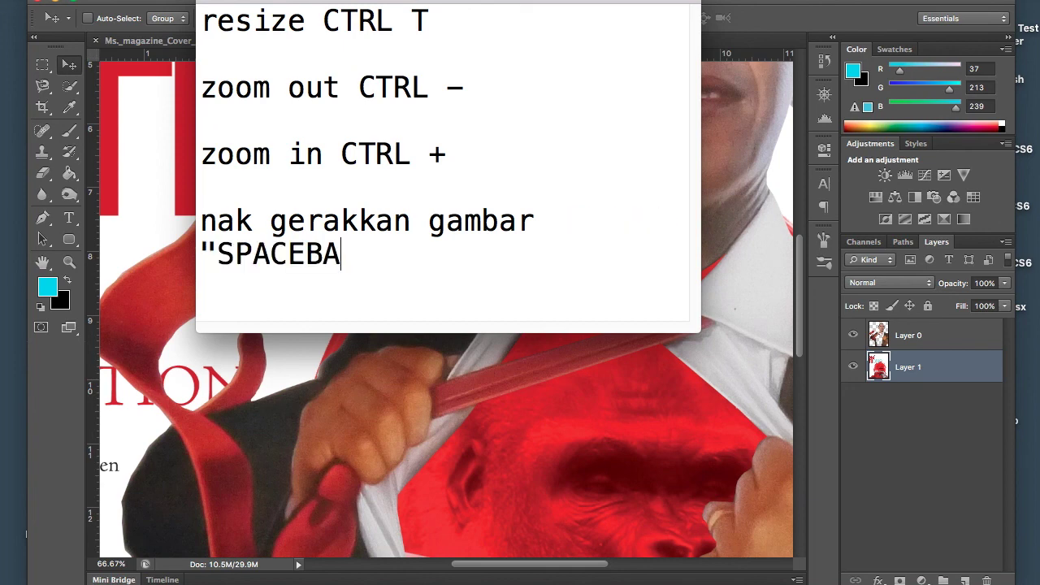
text(R")
click(223, 1)
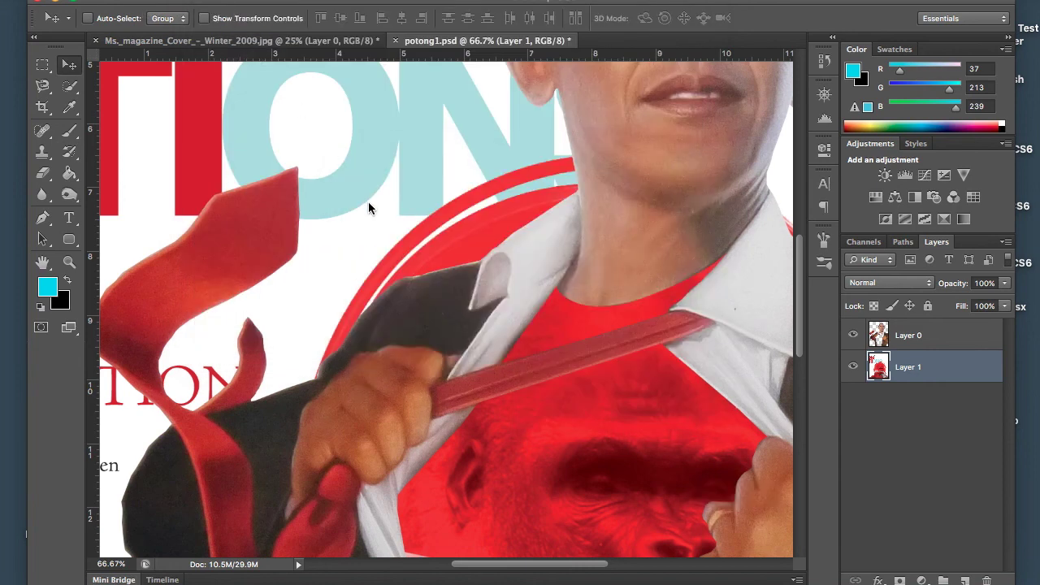
Demonstrate the noted view shortcuts by panning across the figure's chest and zooming the collage in and out
key(space)
drag(372, 215, 348, 193)
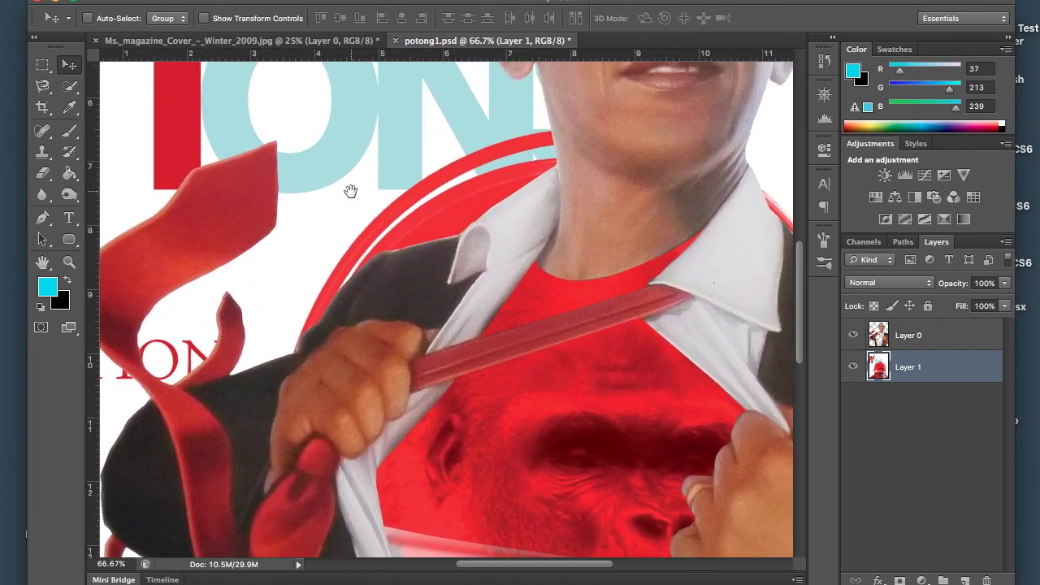
key(ctrl+minus)
key(ctrl+minus)
key(ctrl+minus)
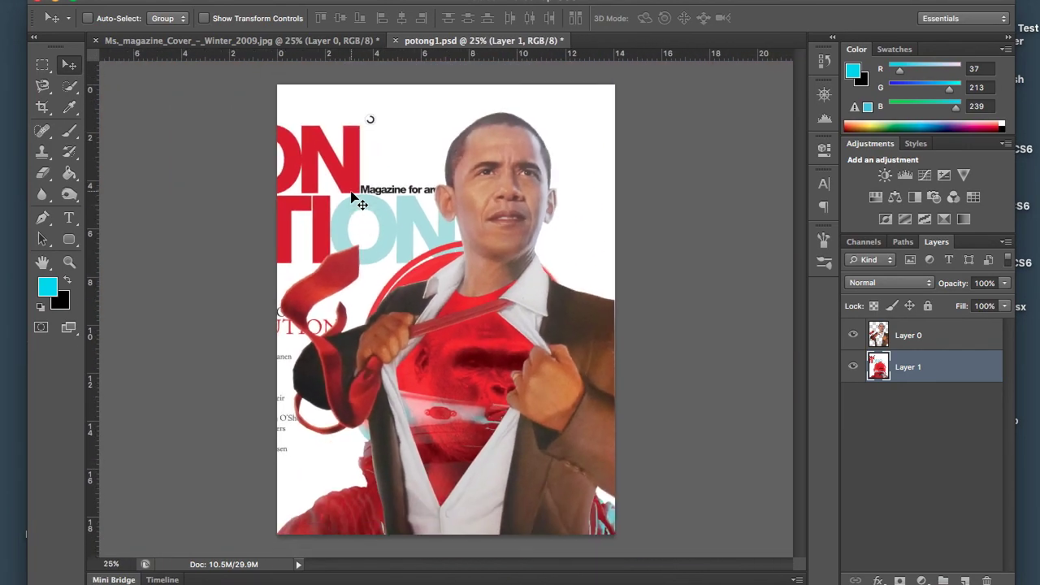
key(ctrl+plus)
key(ctrl+plus)
key(ctrl+plus)
key(ctrl+plus)
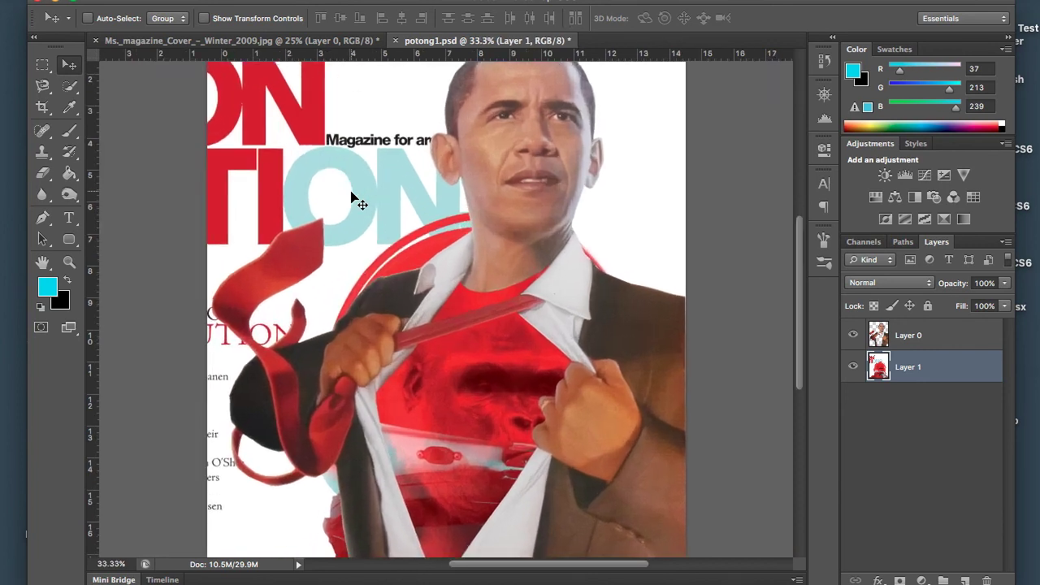
key(ctrl+minus)
key(ctrl+minus)
key(ctrl+minus)
key(ctrl+minus)
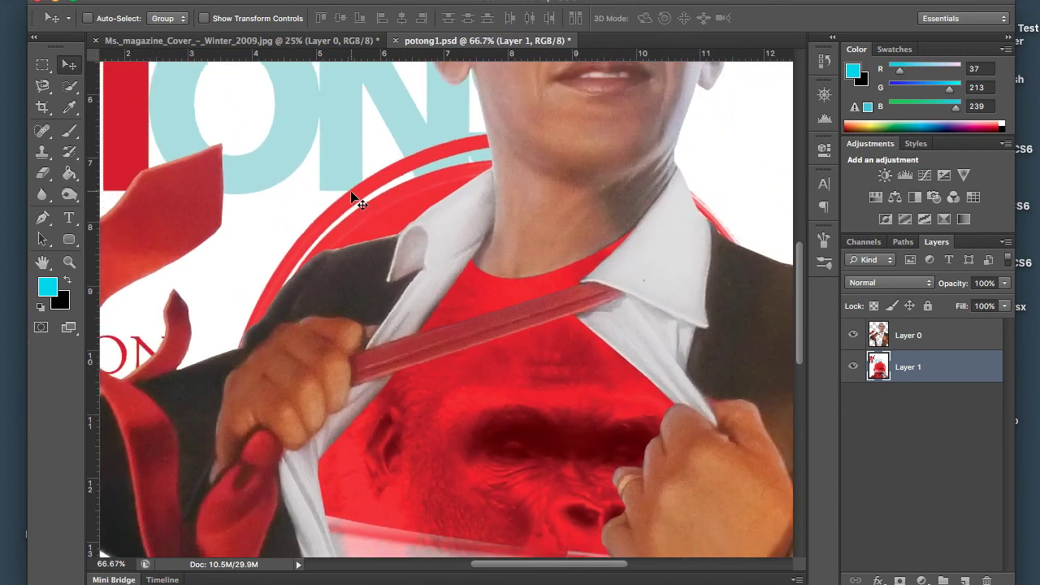
key(ctrl+minus)
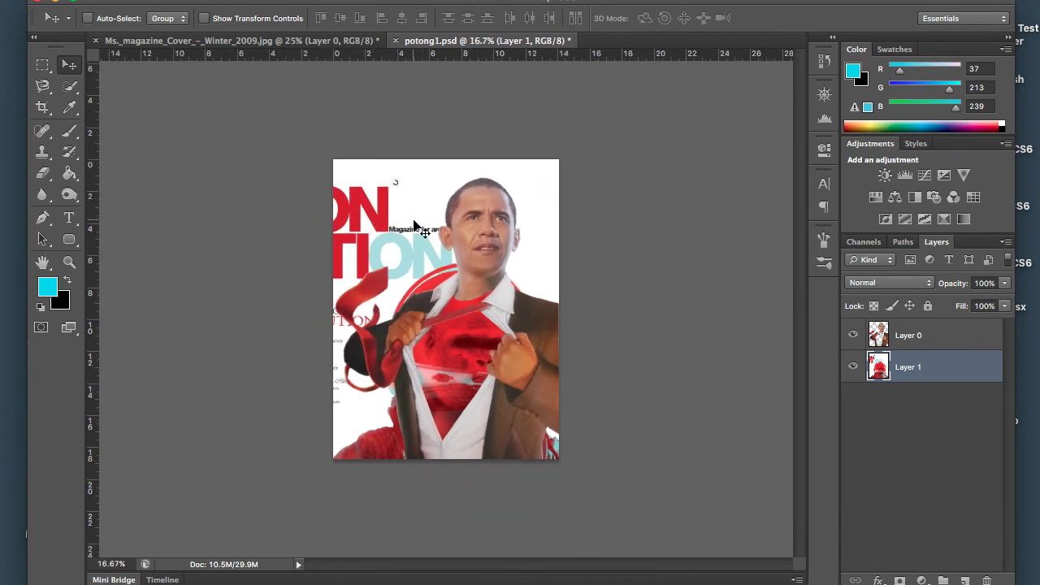
Start Free Transform on Layer 1 and move the Conditions cover upward to about X 648.5 px, Y 1175 px
key(ctrl+t)
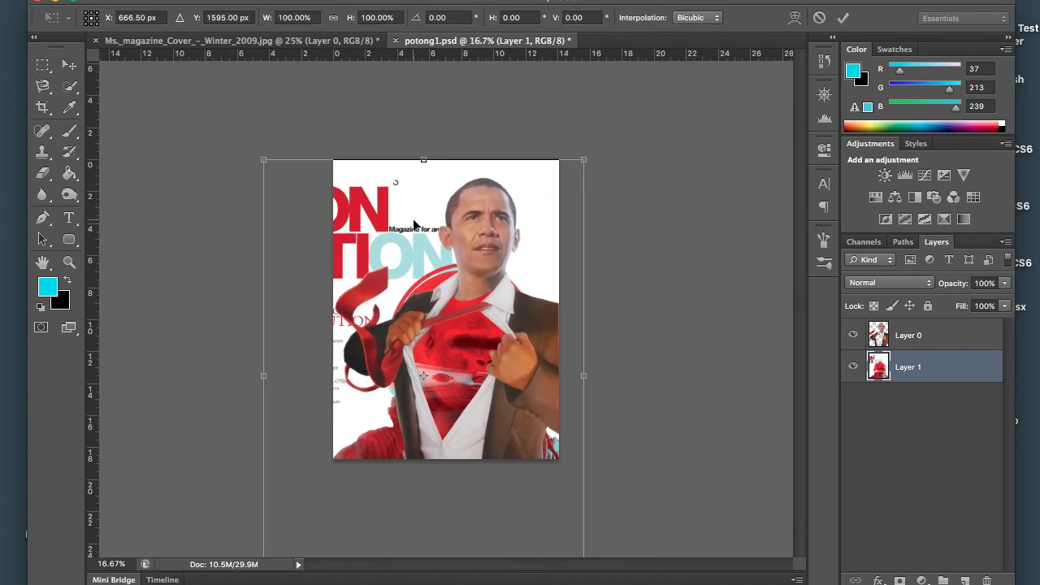
drag(422, 208, 415, 155)
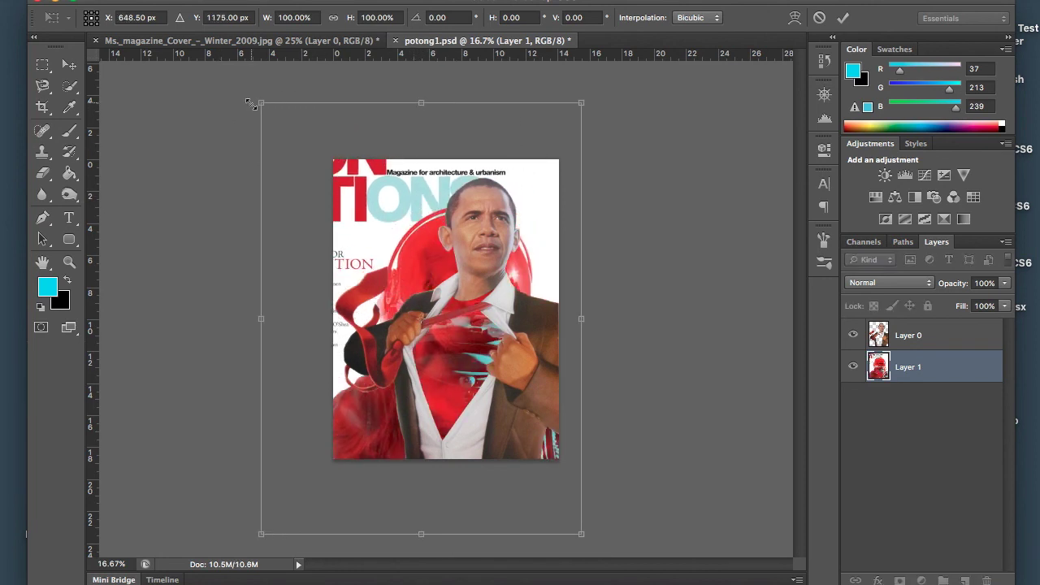
drag(261, 103, 191, 282)
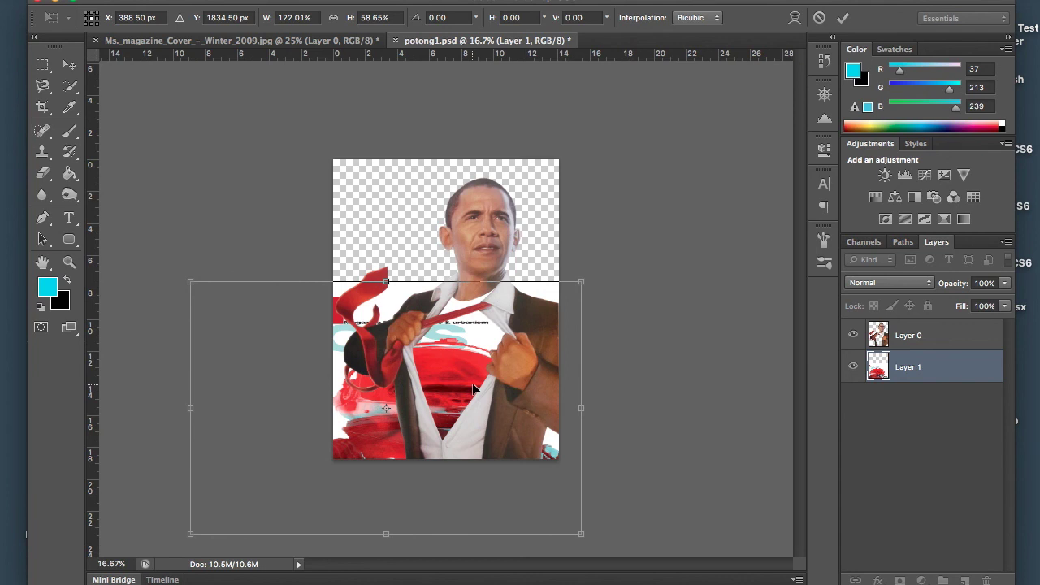
key(ctrl+z)
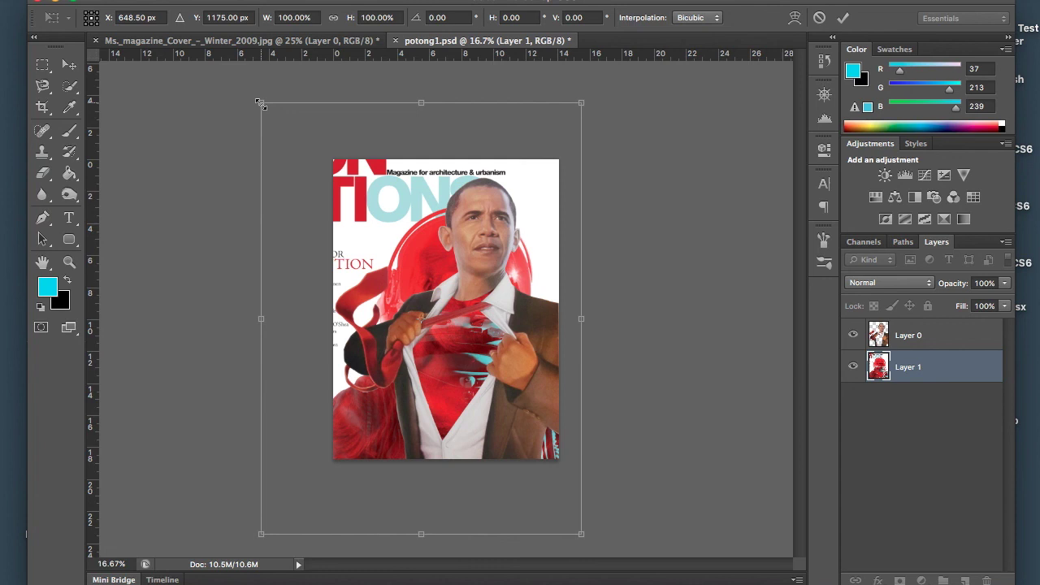
drag(262, 104, 332, 192)
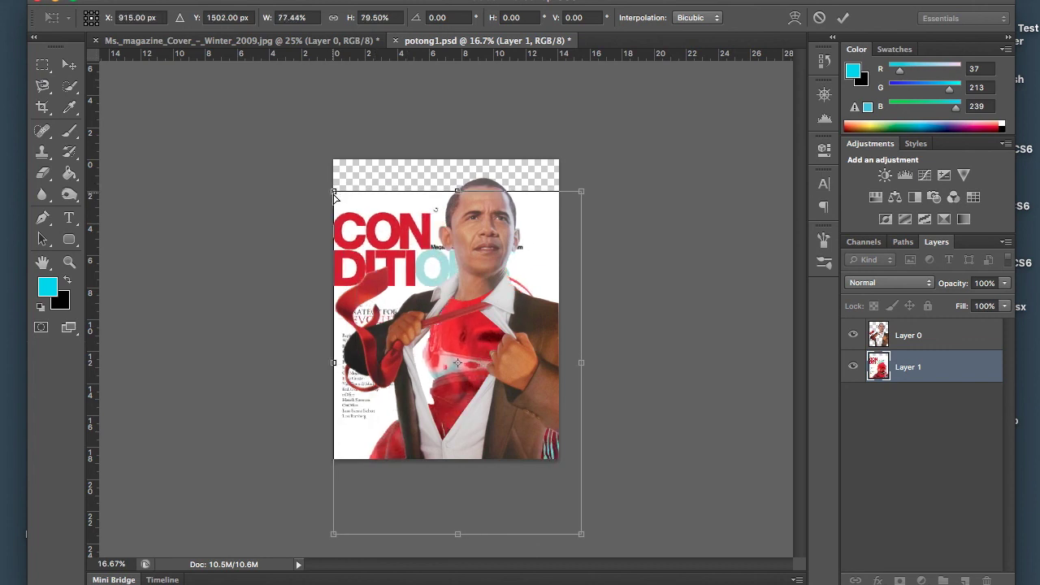
key(ctrl+z)
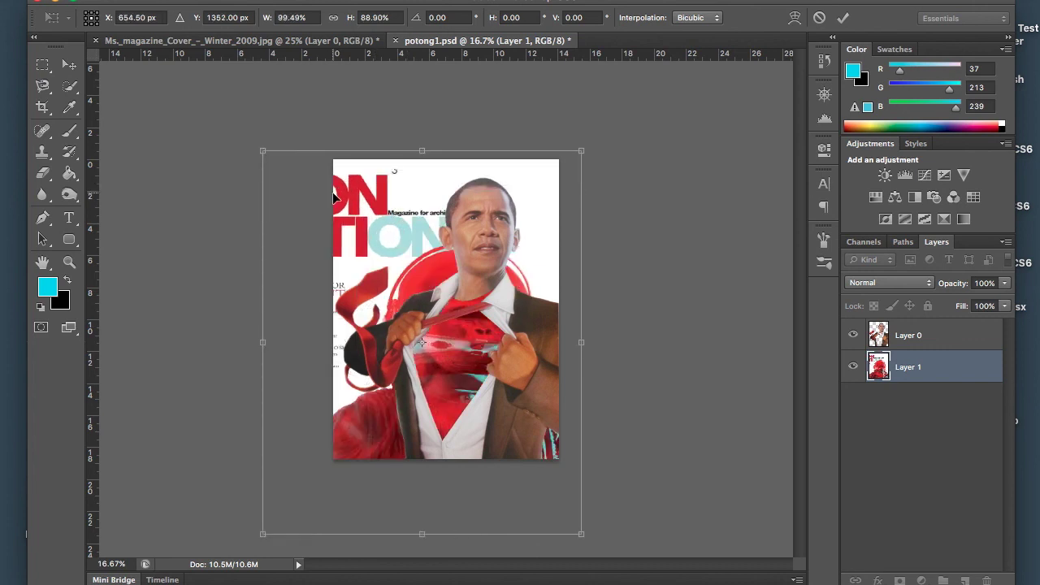
click(70, 68)
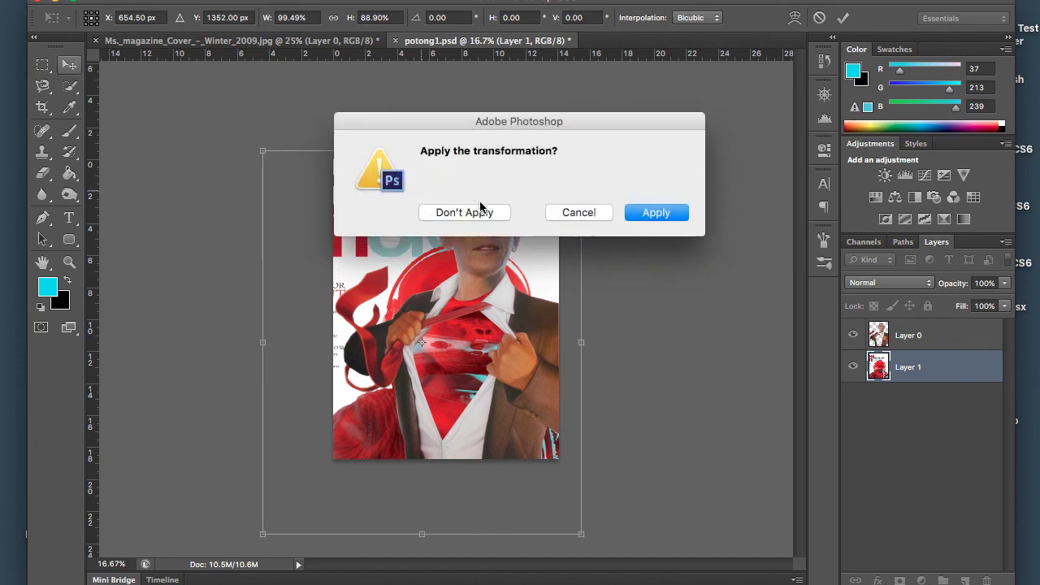
click(481, 213)
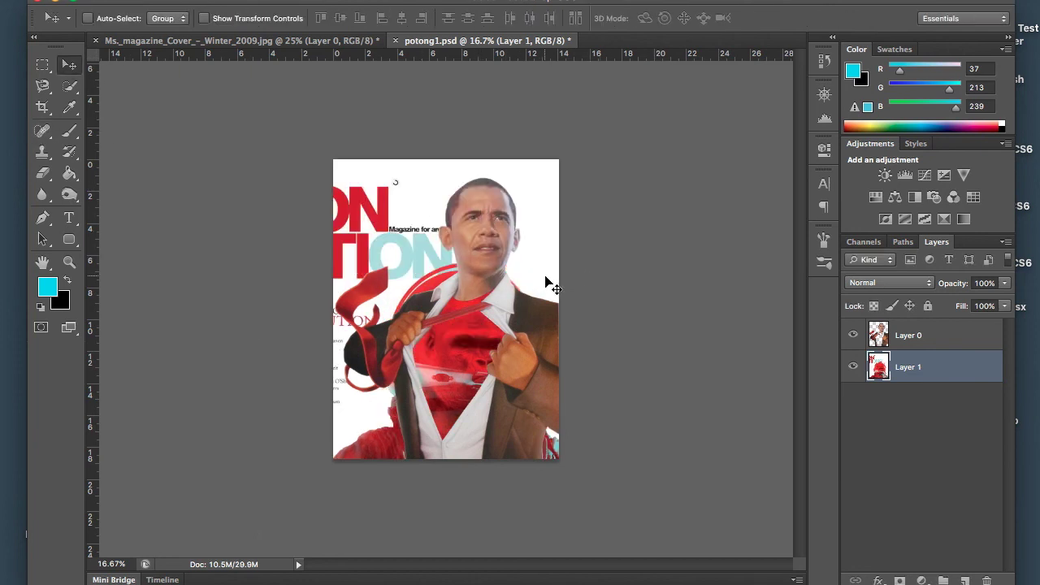
Scale the Conditions cover on Layer 1 proportionally to about 77.5%, fit its gorilla face inside the open shirt, apply the transform and nudge it slightly right
key(ctrl+t)
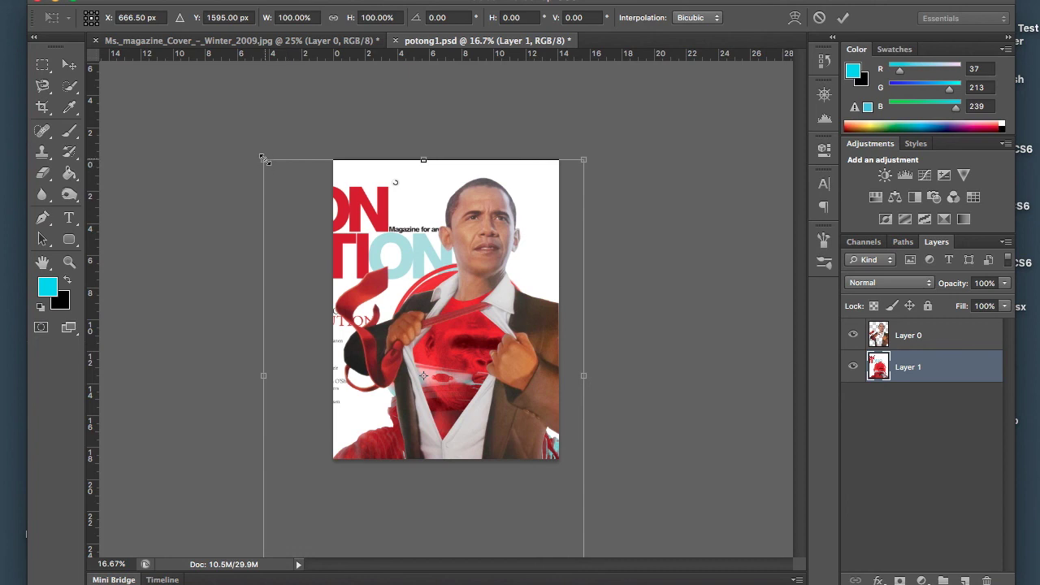
drag(265, 159, 315, 223)
drag(413, 244, 396, 224)
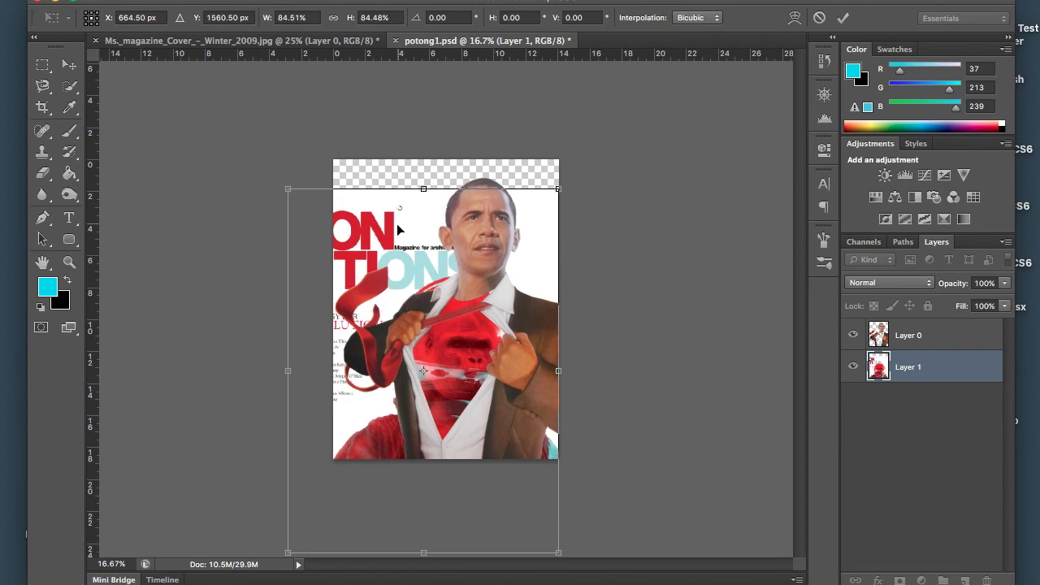
drag(294, 193, 311, 221)
drag(463, 383, 447, 362)
key(super+equal)
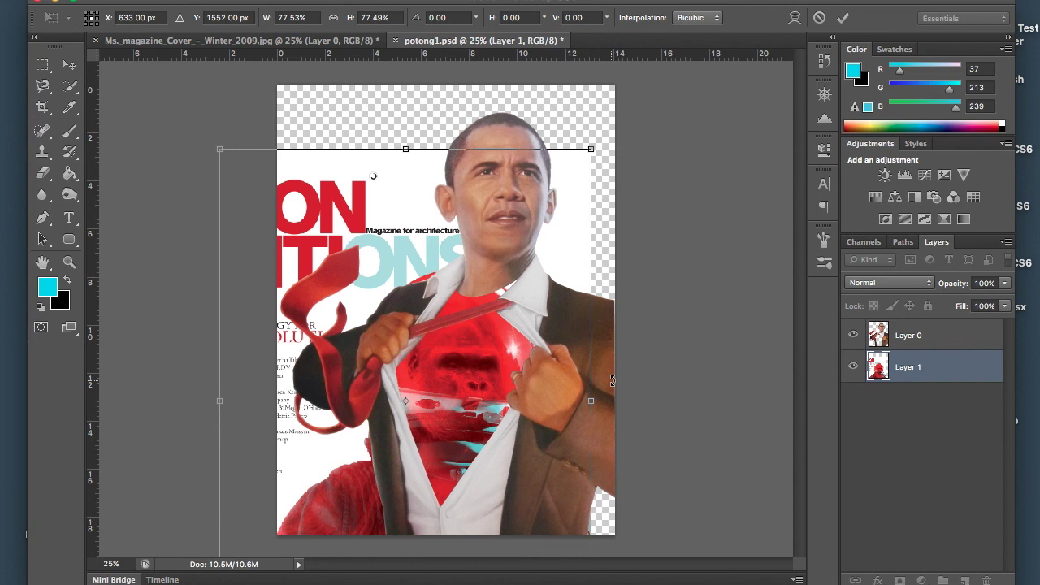
key(Return)
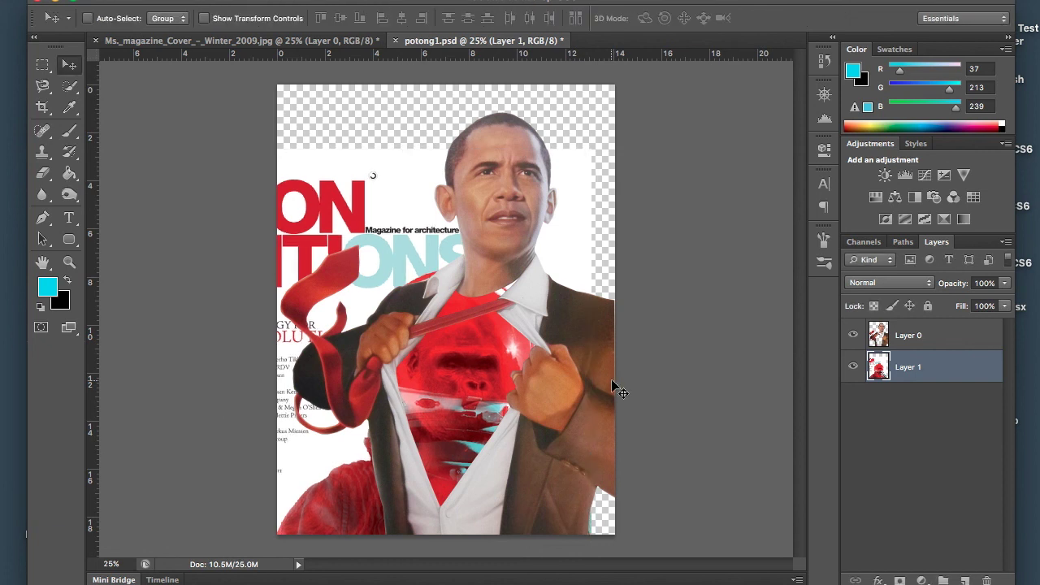
drag(469, 377, 475, 376)
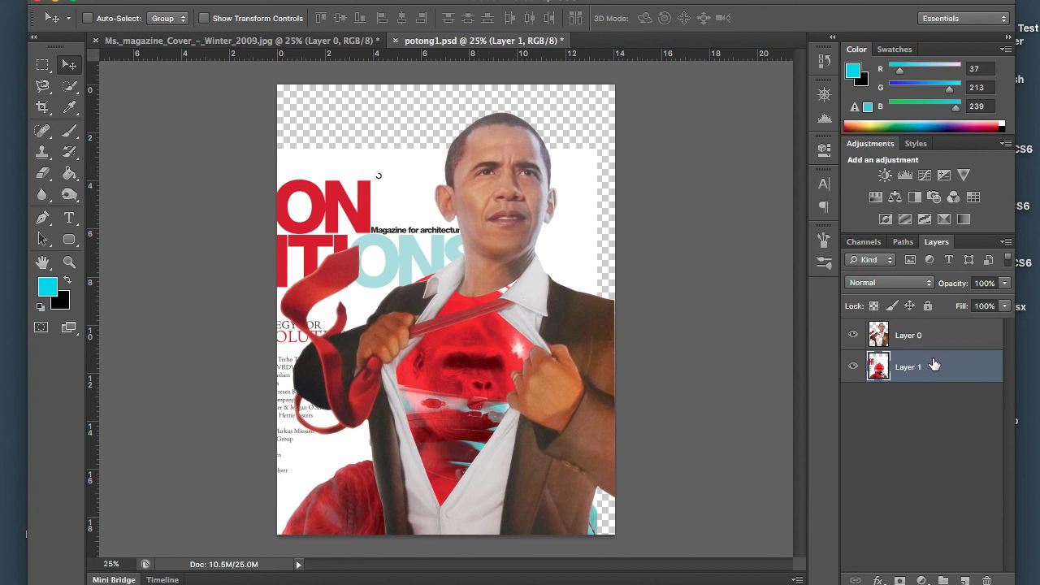
Select the standard Eraser Tool with Layer 1 as the active layer
click(44, 173)
right_click(50, 185)
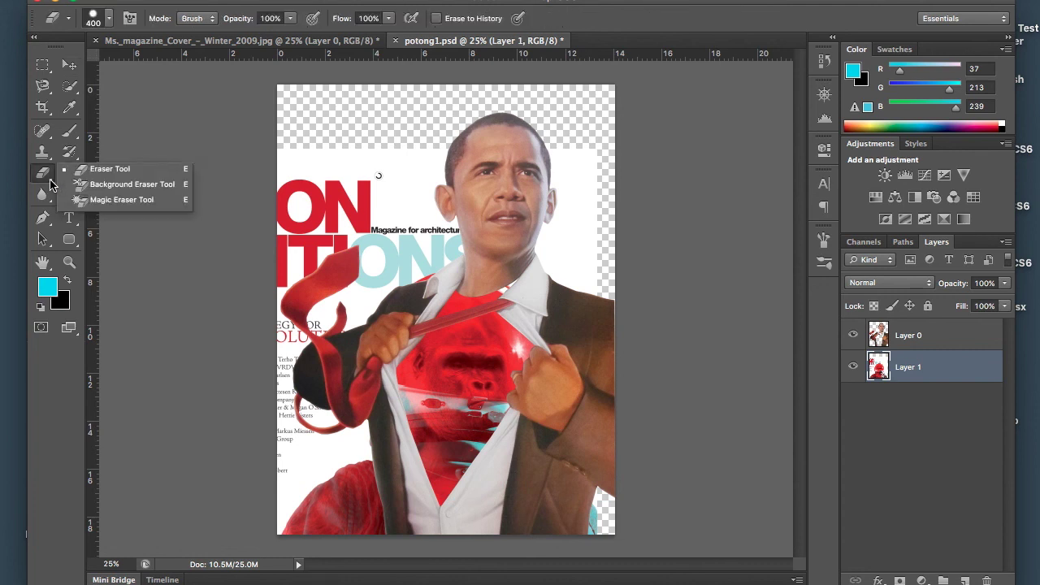
click(99, 170)
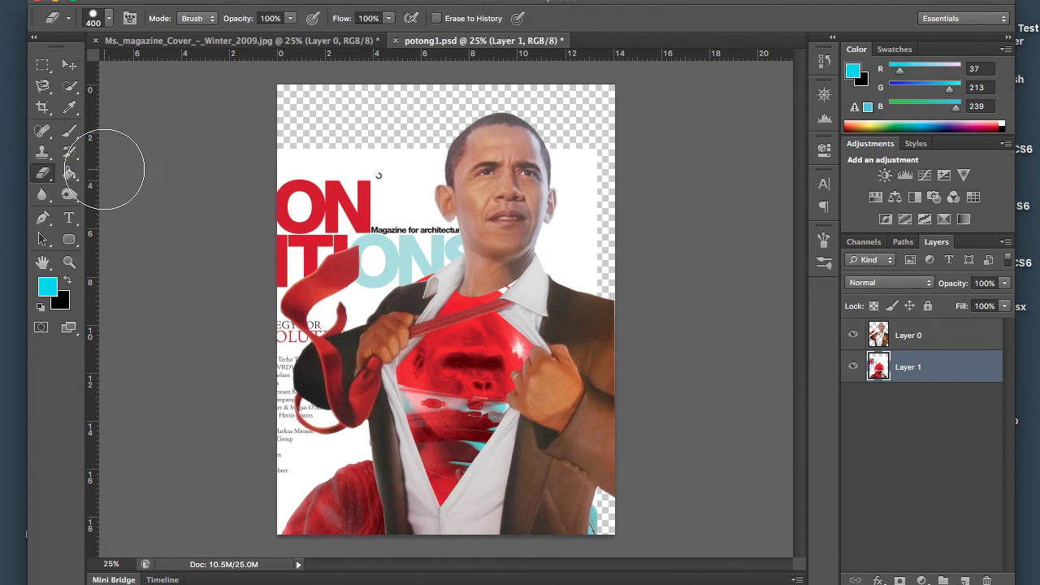
Compare the soft round (0% hardness) and hard round (100% hardness) eraser brushes at 400 px, finishing on the hard round one
click(108, 18)
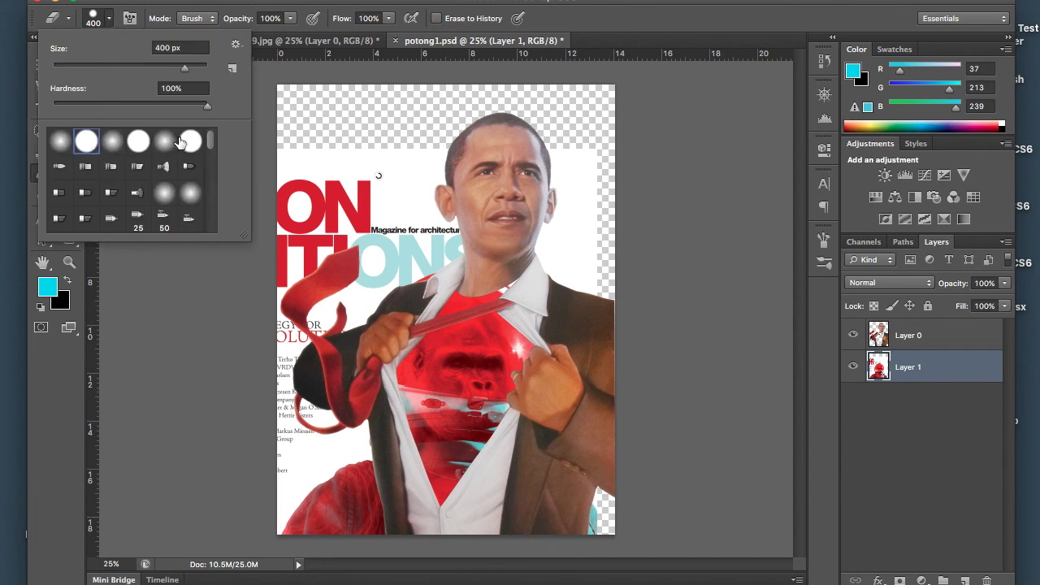
click(153, 10)
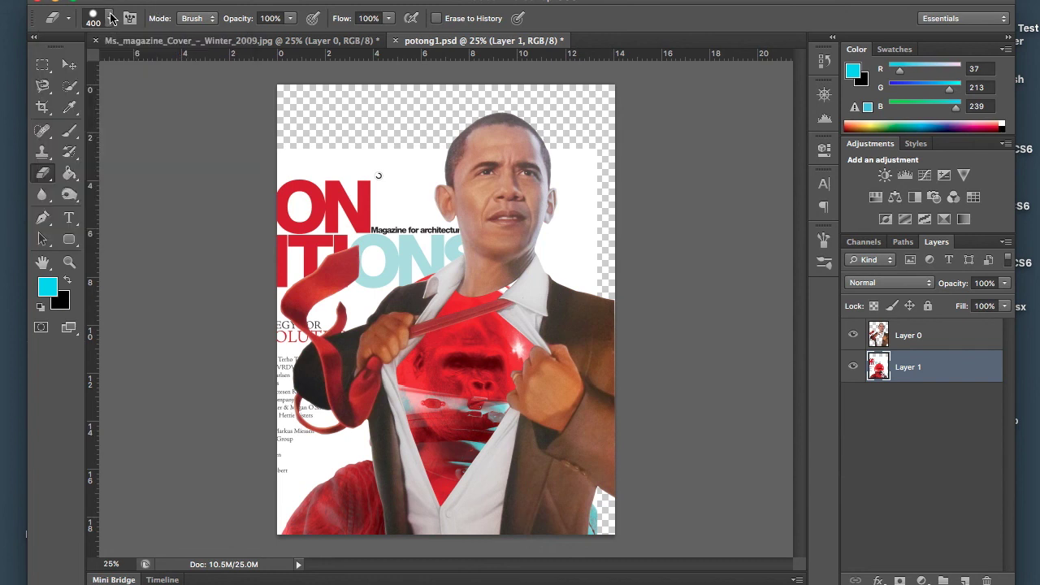
click(112, 20)
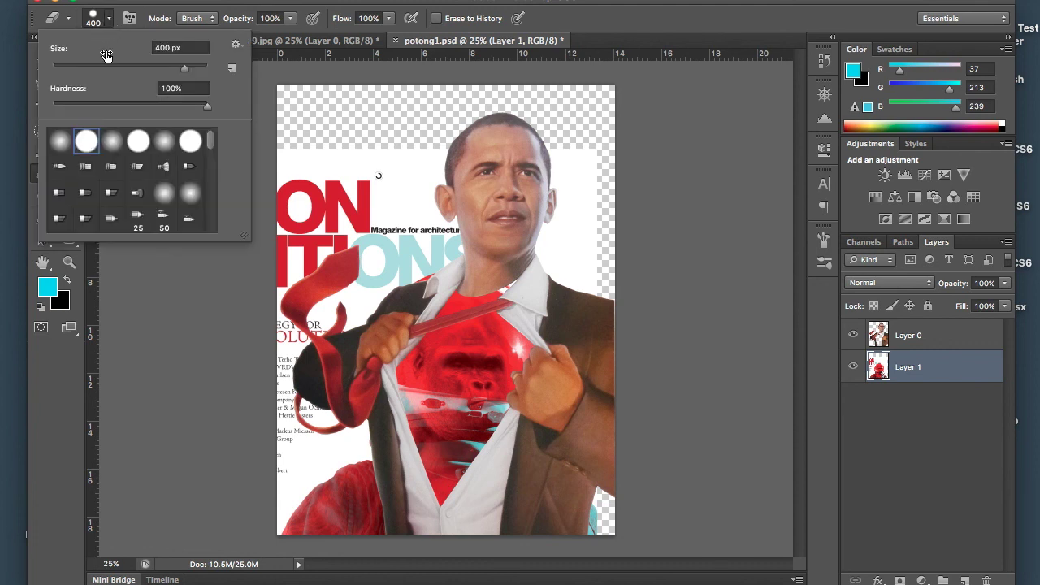
click(61, 144)
click(88, 144)
click(63, 144)
click(88, 144)
click(60, 145)
click(85, 144)
click(65, 147)
click(93, 143)
click(57, 143)
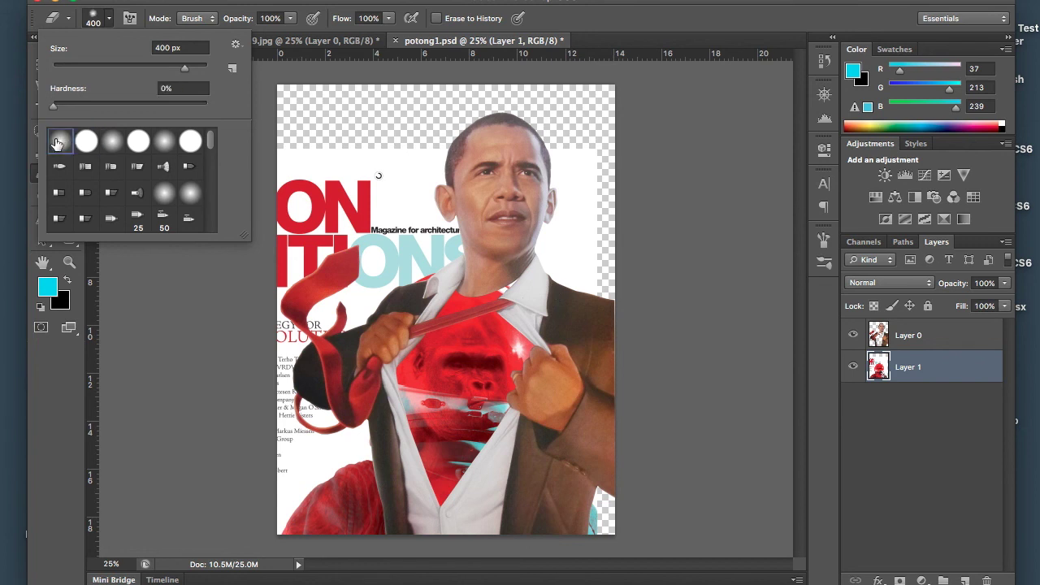
click(87, 144)
click(63, 144)
click(87, 144)
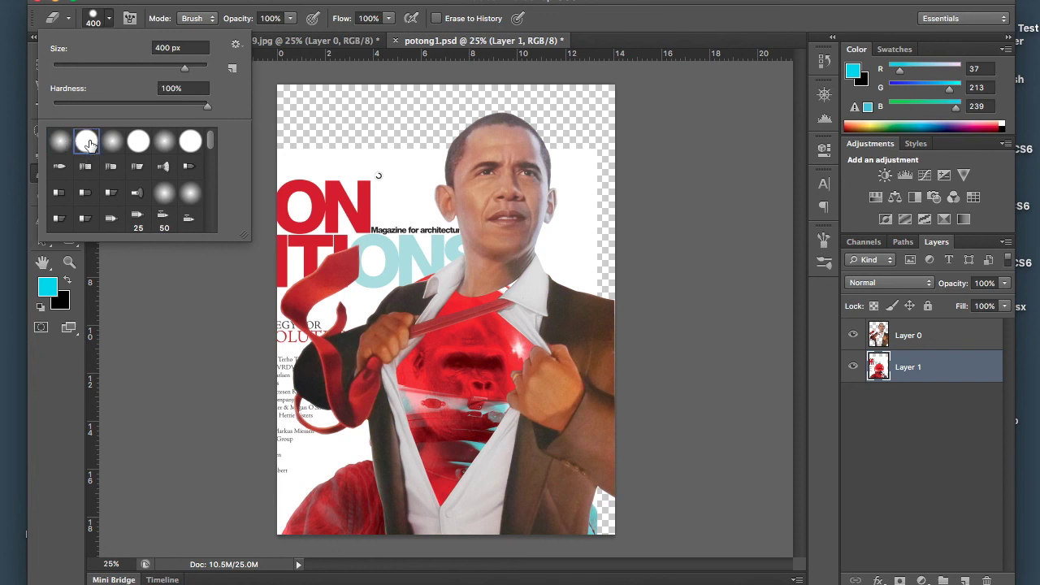
click(597, 24)
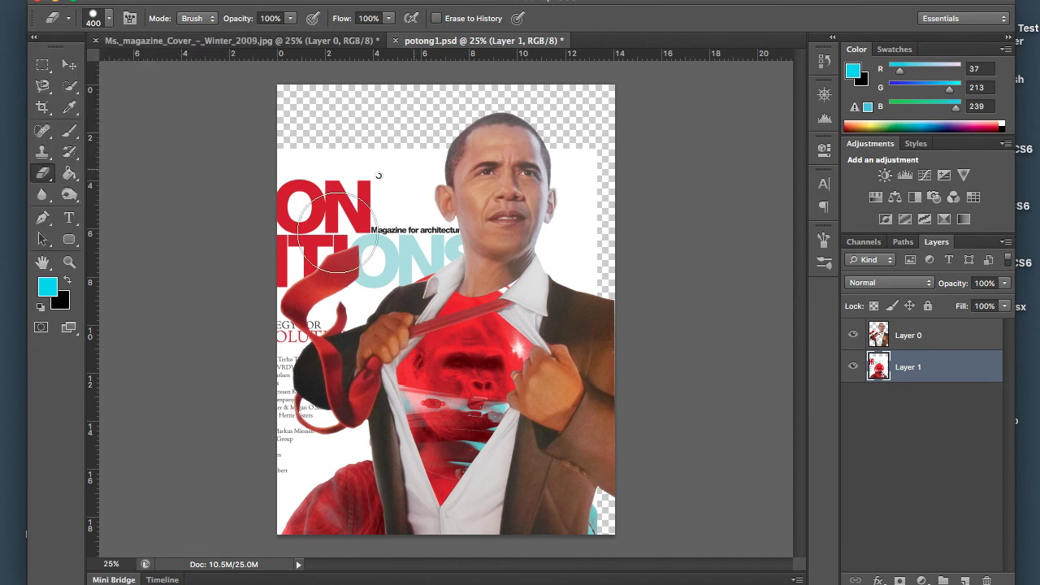
Demonstrate shrinking and enlarging the eraser brush over the cover title, ending at 500 px
key(bracketleft)
key(bracketleft)
key(bracketleft)
key(bracketleft)
key(bracketleft)
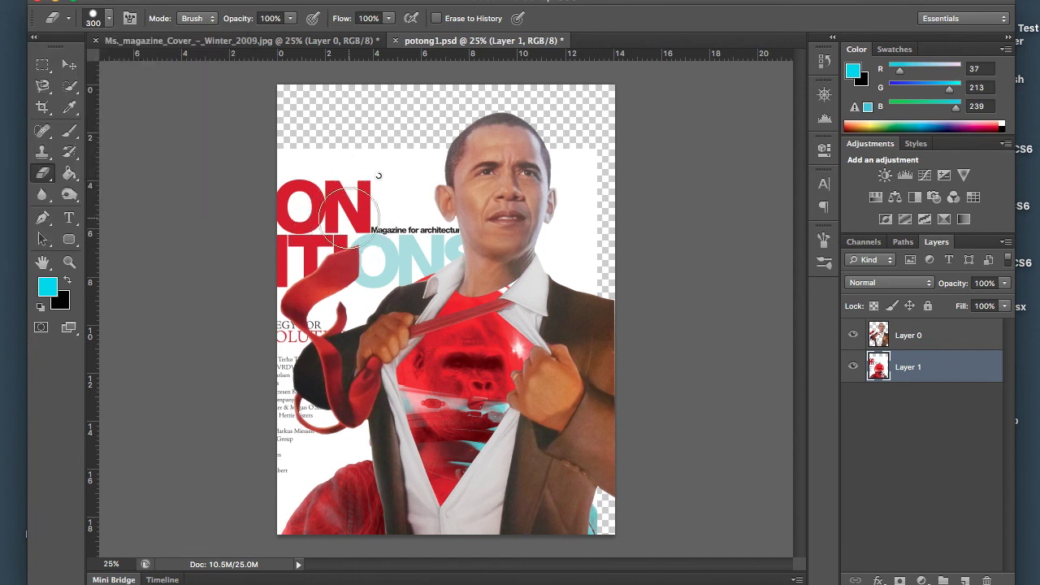
key(bracketright)
key(bracketright)
key(bracketright)
key(bracketright)
key(bracketright)
key(bracketright)
key(bracketleft)
key(bracketleft)
key(bracketleft)
key(bracketleft)
key(bracketright)
key(bracketright)
key(bracketright)
key(bracketright)
Bring up the TextEdit shortcut note and add the line nak besarkan bulatan "[" dan "]" below the spacebar entry
click(838, 578)
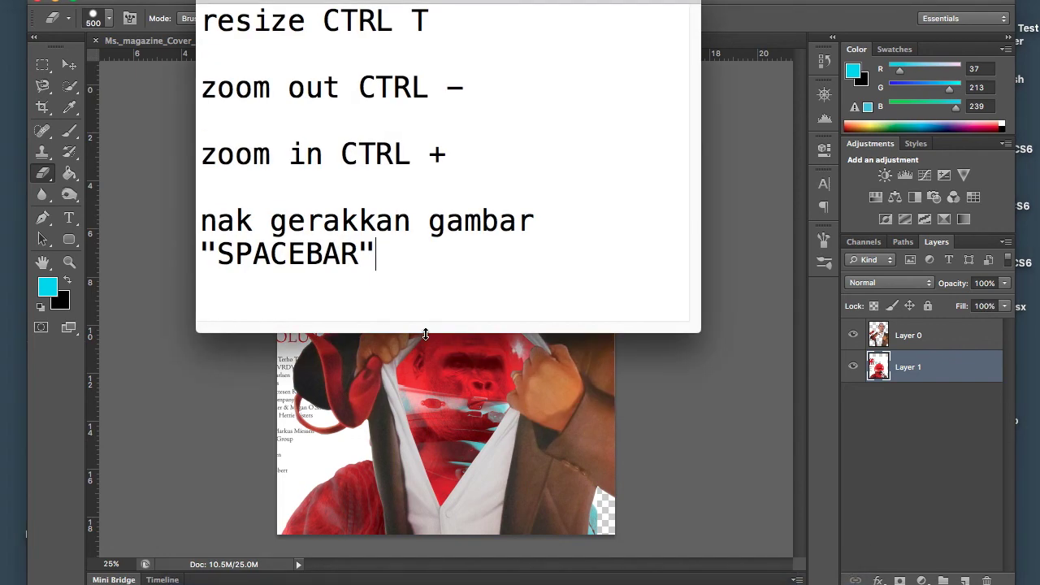
key(Return)
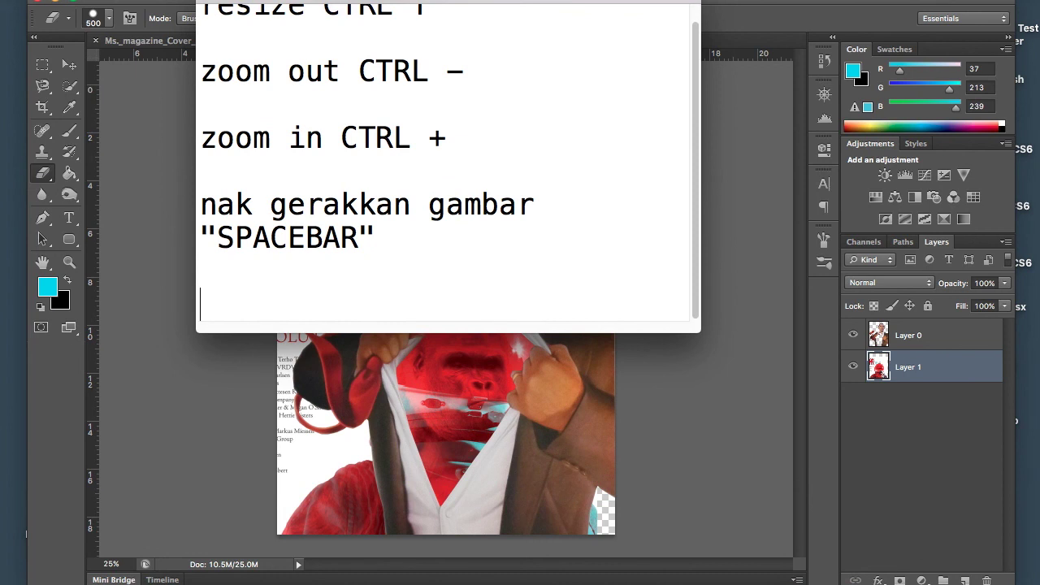
text(nak besar)
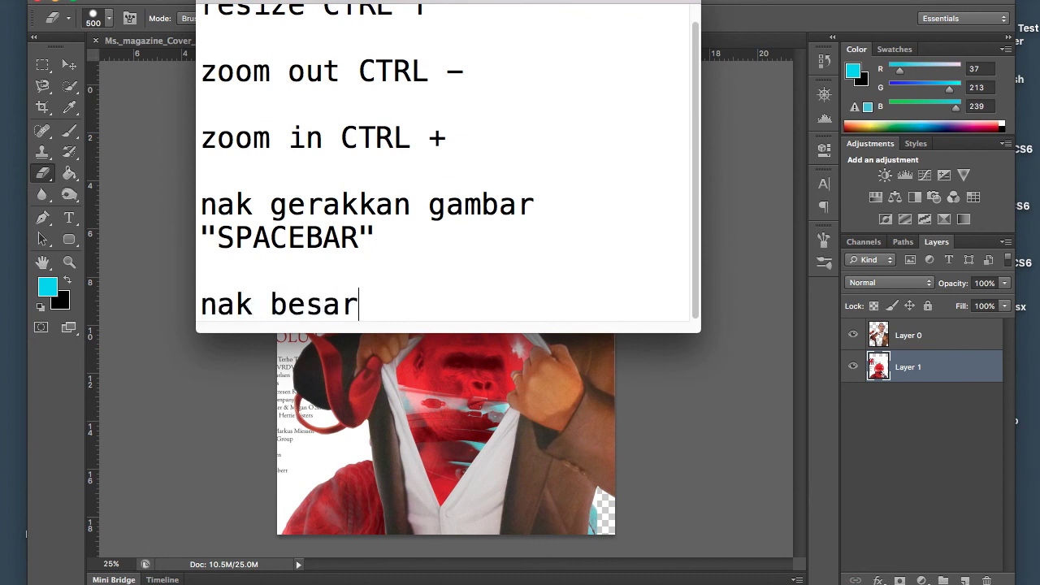
text(kan bula)
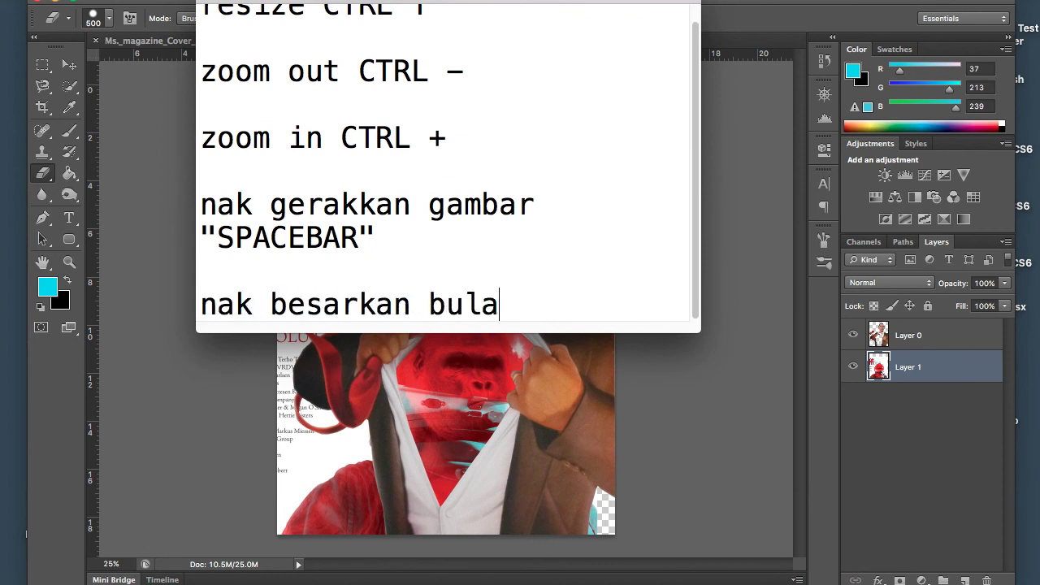
text(tan "")
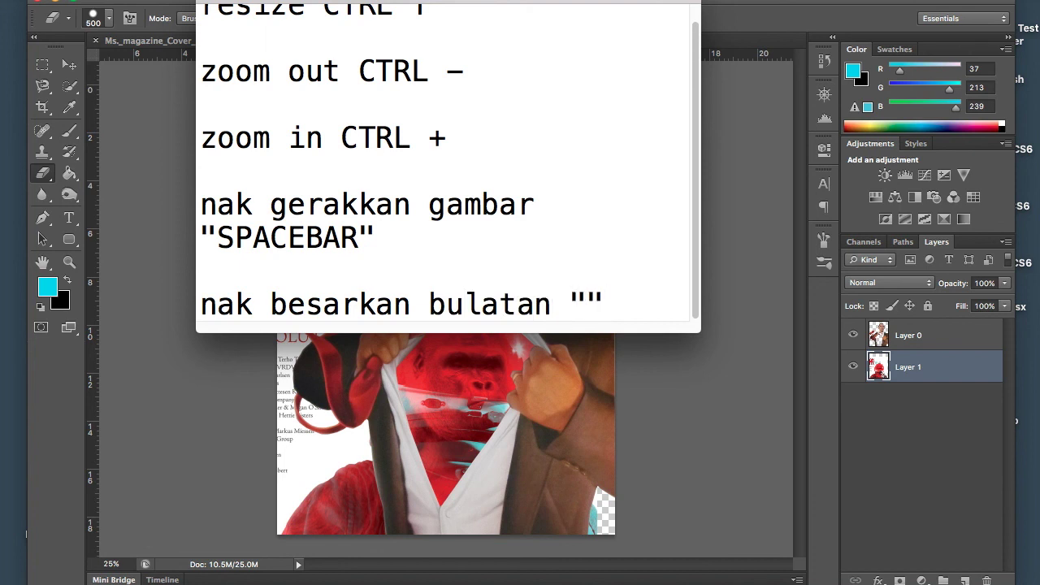
text({)
key(BackSpace)
text([)
key(Right)
key(Return)
text(dan)
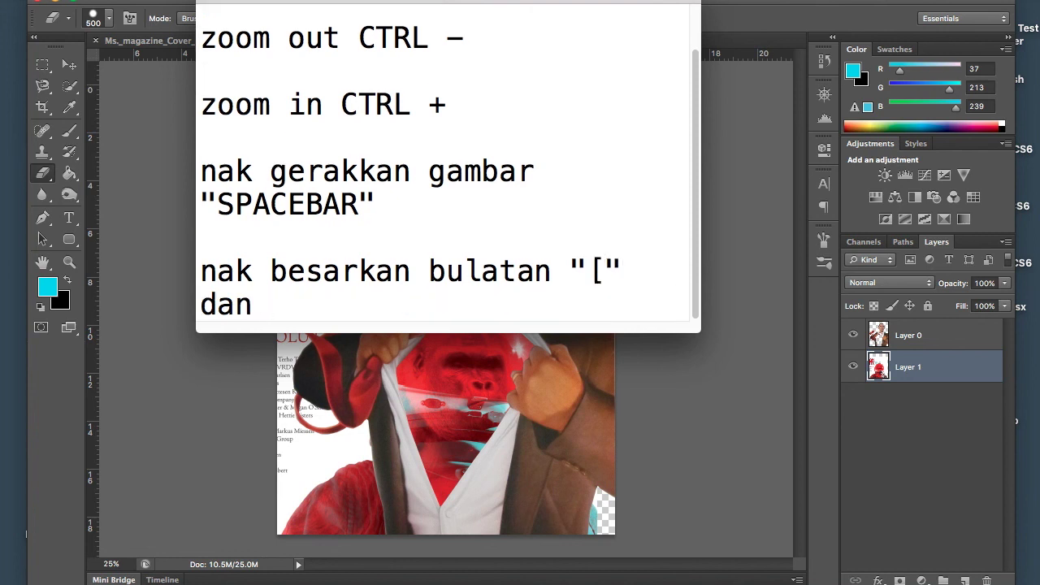
text( "])
text(")
Reword the new note line to nak besar dan kecil kan bulatan, highlight its bracket characters and return to the Photoshop collage
text( dan ke)
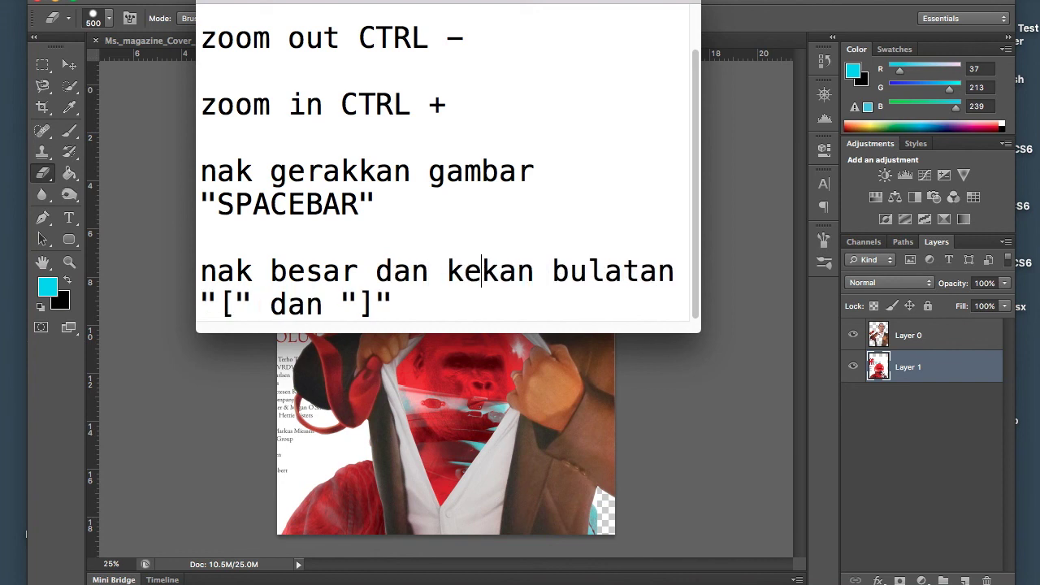
text(cil)
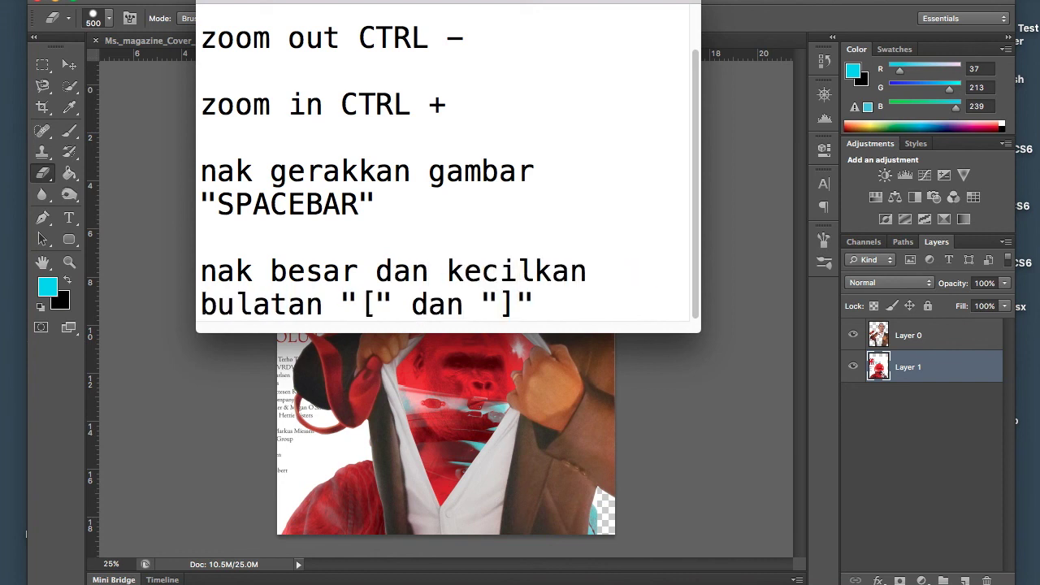
double_click(367, 305)
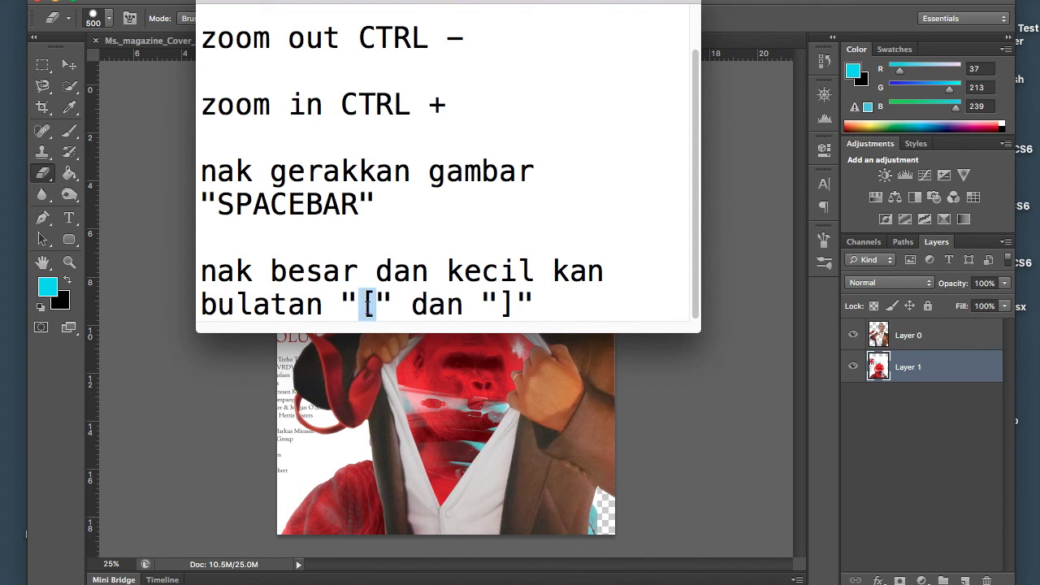
double_click(507, 304)
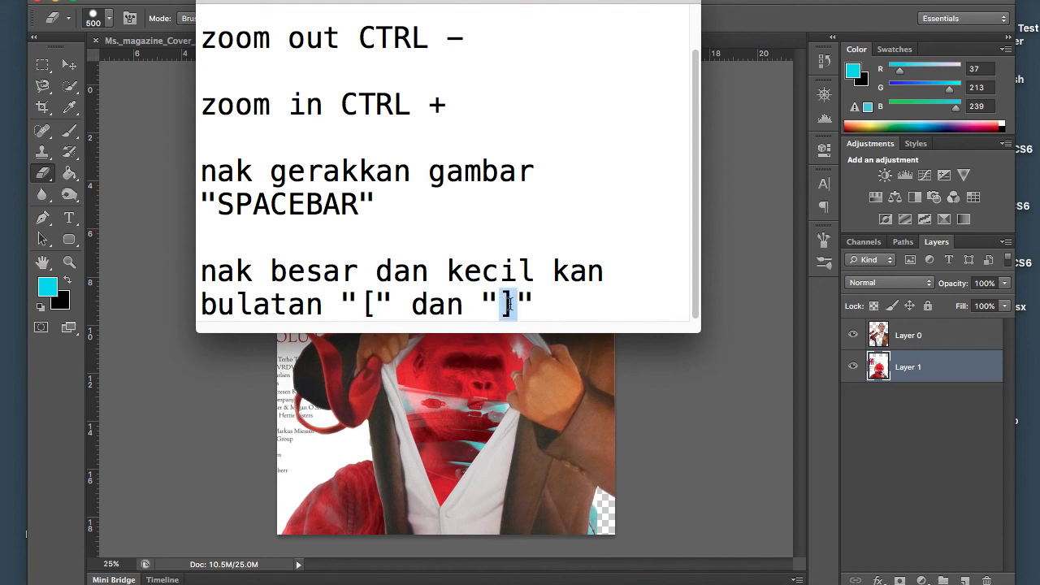
double_click(367, 305)
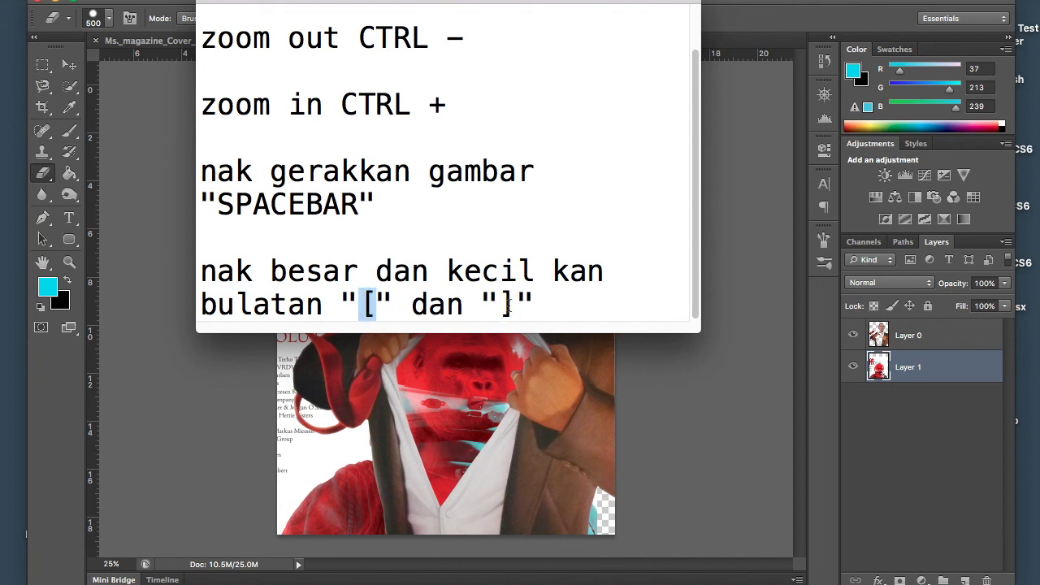
click(525, 387)
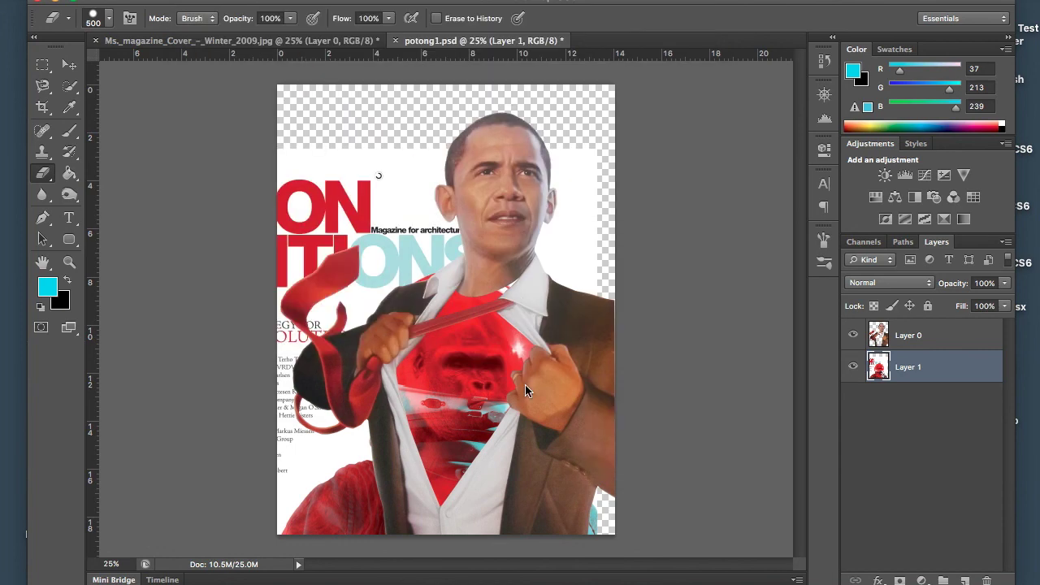
Demonstrate the noted brush size shortcuts by repeatedly shrinking and enlarging the eraser, finishing at 600 px
key(bracketleft)
key(bracketleft)
key(bracketleft)
key(bracketleft)
key(bracketleft)
key(bracketright)
key(bracketright)
key(bracketright)
key(bracketright)
key(bracketright)
key(bracketright)
key(bracketright)
key(bracketright)
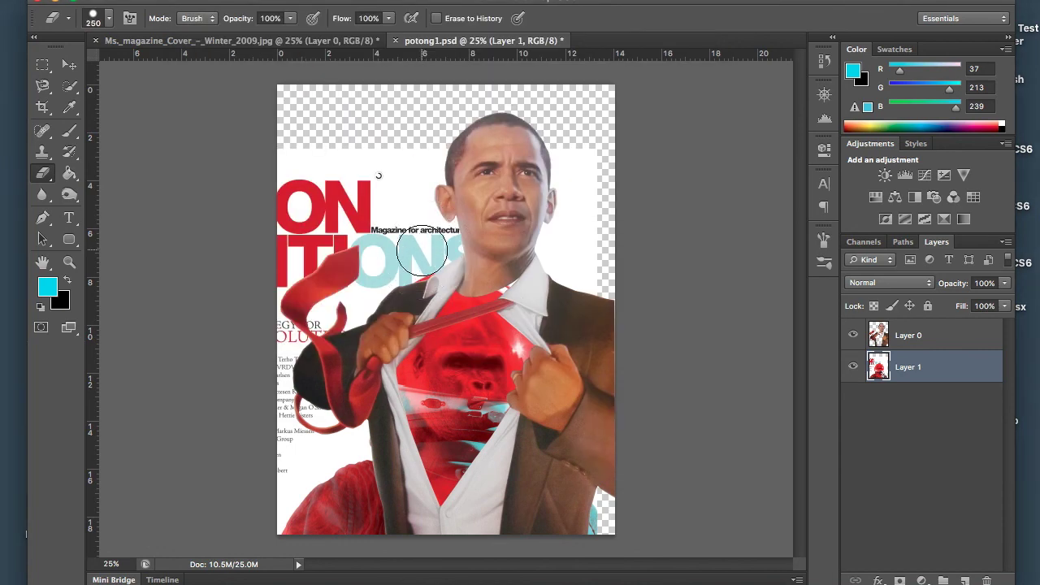
key(bracketleft)
key(bracketleft)
key(bracketleft)
key(bracketleft)
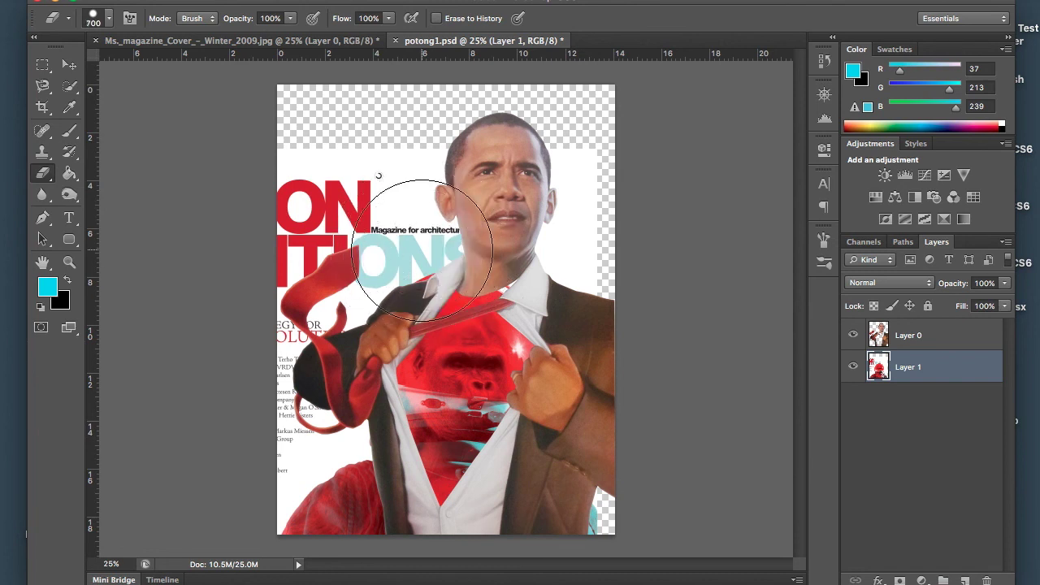
key(bracketright)
key(bracketright)
mouse_move(684, 580)
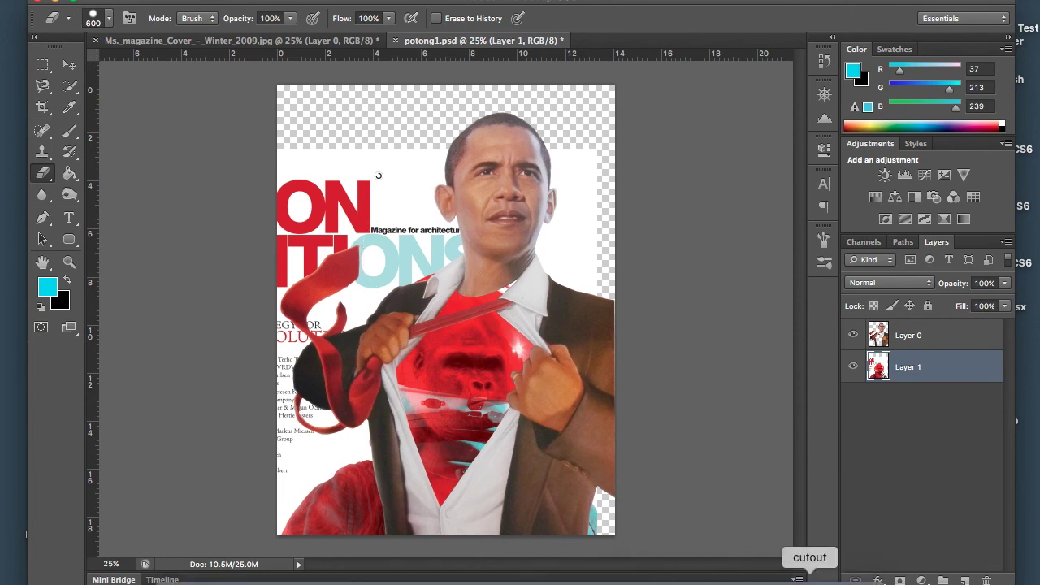
Bring up the TextEdit shortcut note, highlight the bracket characters in its brush size line, and return to the Photoshop collage
click(810, 579)
drag(545, 311, 359, 314)
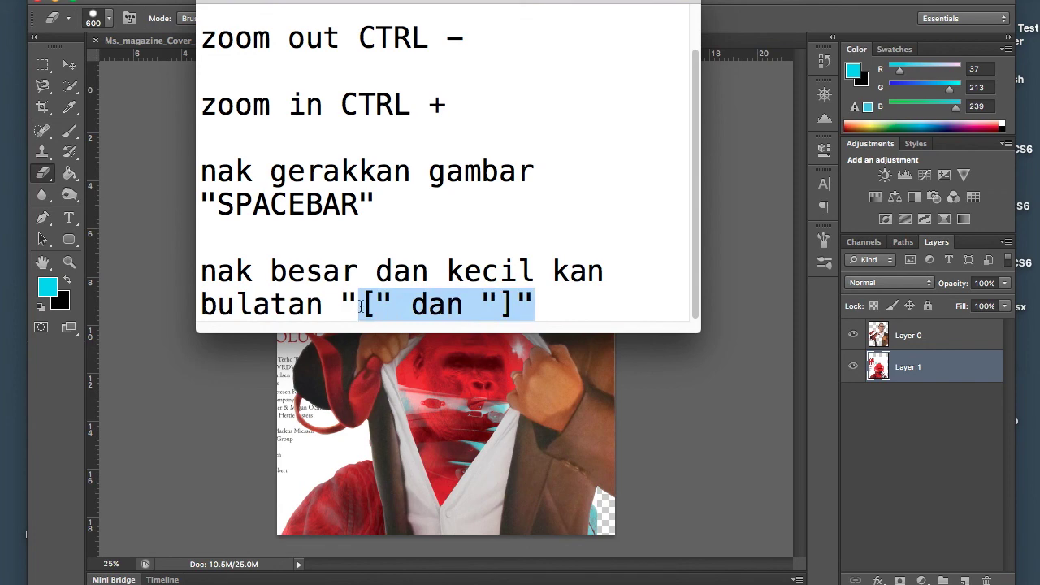
click(228, 0)
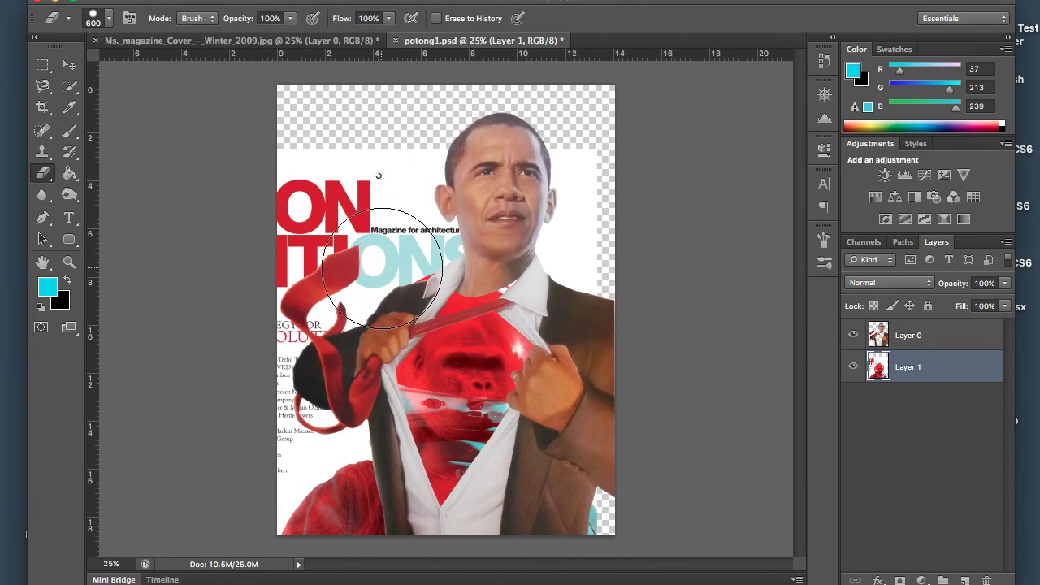
Erase the excess Conditions cover around the figure on Layer 1 with a 400 px eraser, keeping only the part inside the open shirt
key(bracketleft)
key(bracketleft)
mouse_move(404, 244)
mouse_down()
mouse_move(340, 290)
mouse_move(309, 342)
mouse_move(305, 391)
mouse_move(325, 431)
mouse_move(347, 445)
mouse_up()
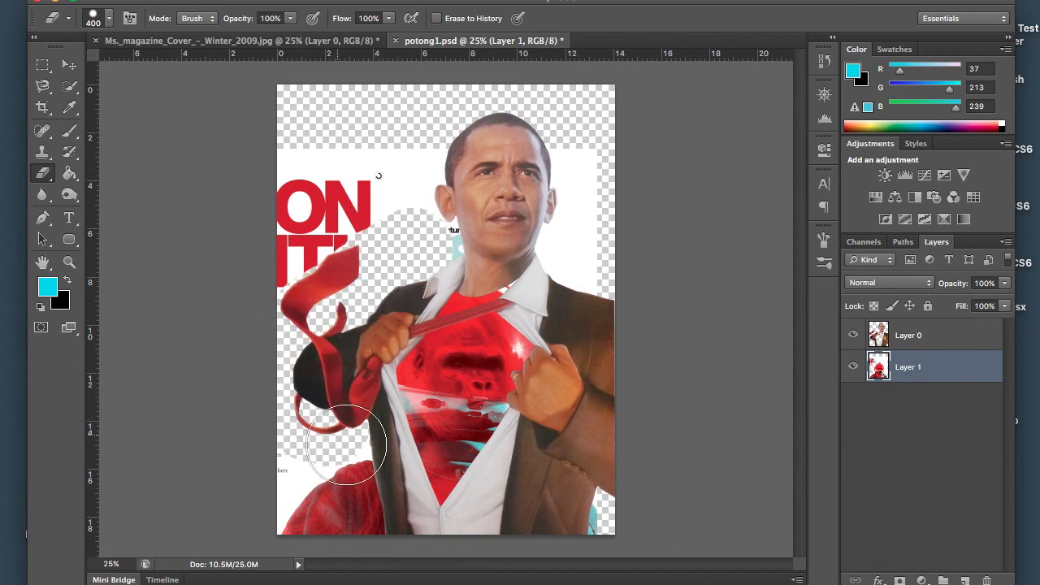
mouse_move(337, 424)
mouse_down()
mouse_move(353, 528)
mouse_move(293, 500)
mouse_up()
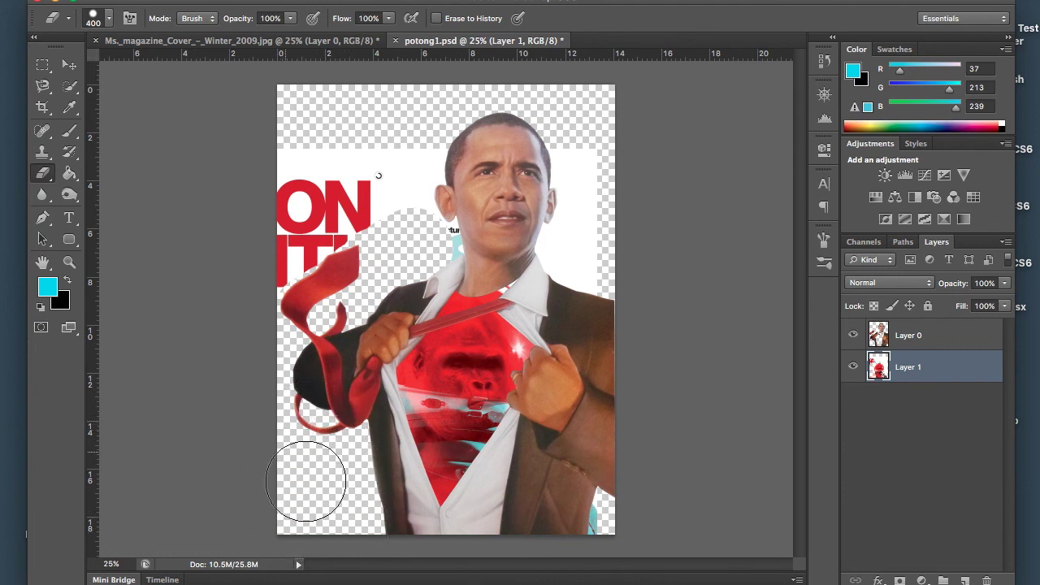
drag(613, 526, 606, 522)
mouse_move(592, 290)
mouse_down()
mouse_move(600, 274)
mouse_move(582, 281)
mouse_move(568, 225)
mouse_move(581, 139)
mouse_up()
mouse_move(442, 174)
mouse_down()
mouse_move(441, 231)
mouse_move(460, 222)
mouse_move(448, 184)
mouse_move(399, 181)
mouse_move(256, 290)
mouse_move(280, 133)
mouse_move(349, 151)
mouse_move(273, 205)
mouse_move(385, 141)
mouse_move(322, 194)
mouse_move(301, 115)
mouse_up()
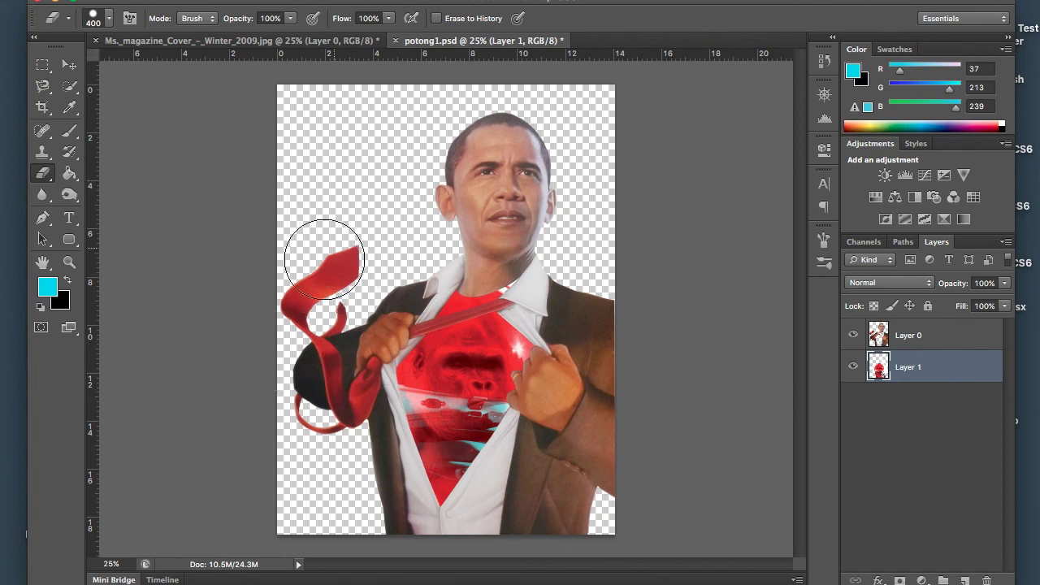
Switch to Finder's cutout folder, preview the November 2015 North & South cover, and open potong2.psd from the untitled folder in Photoshop
click(69, 65)
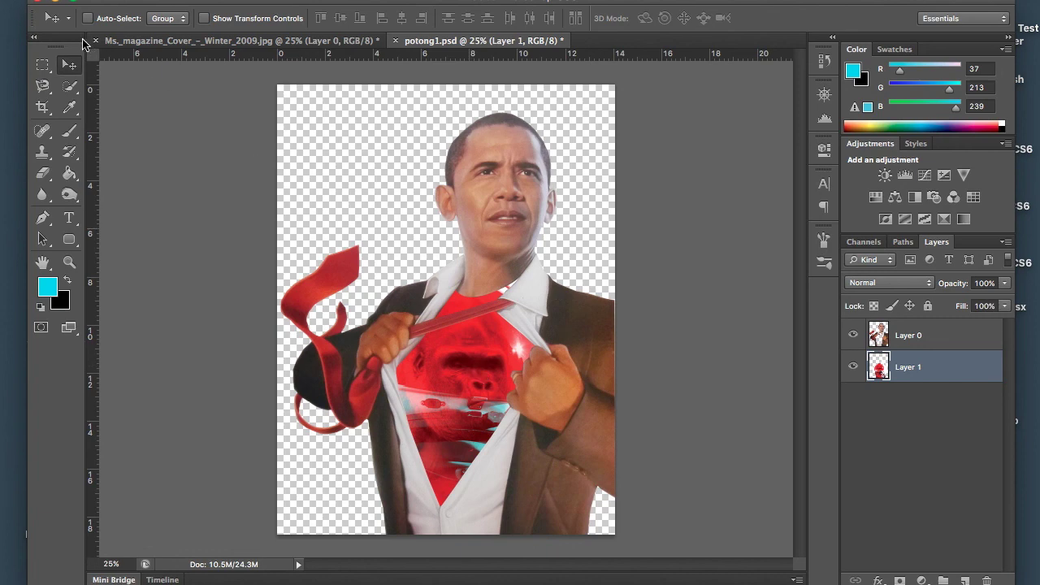
click(54, 4)
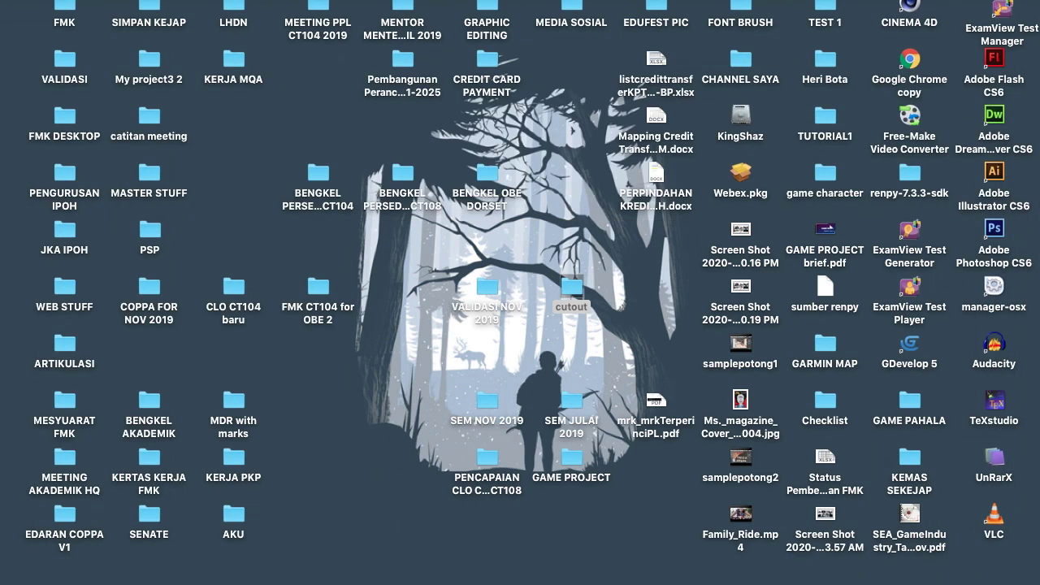
click(824, 579)
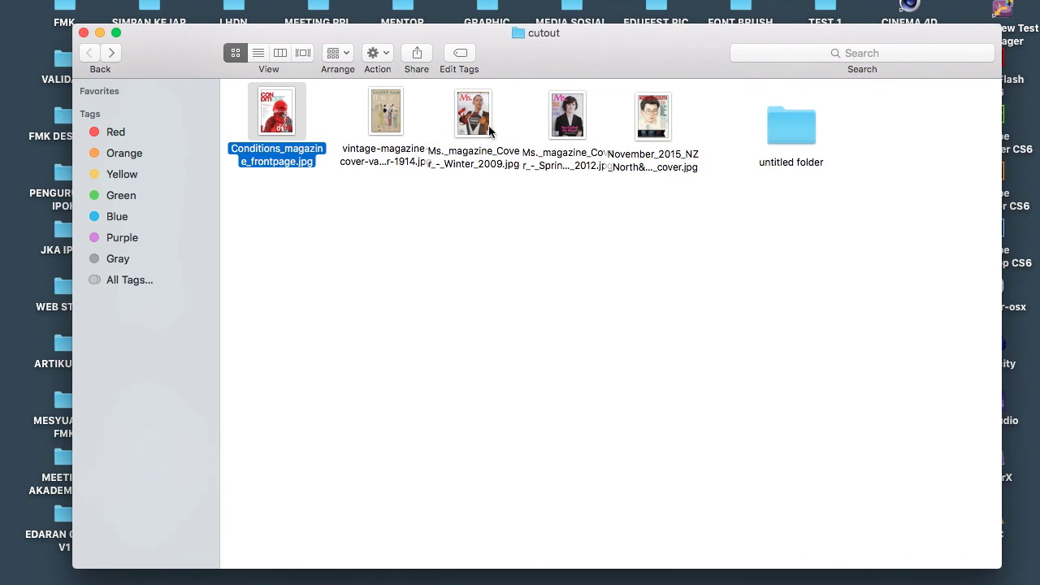
double_click(653, 118)
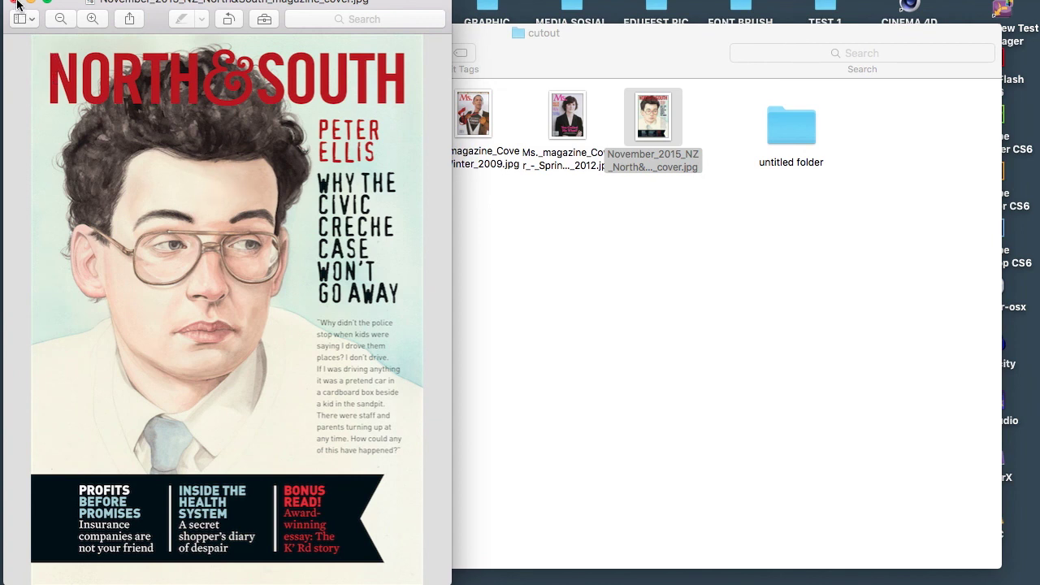
double_click(797, 129)
double_click(399, 102)
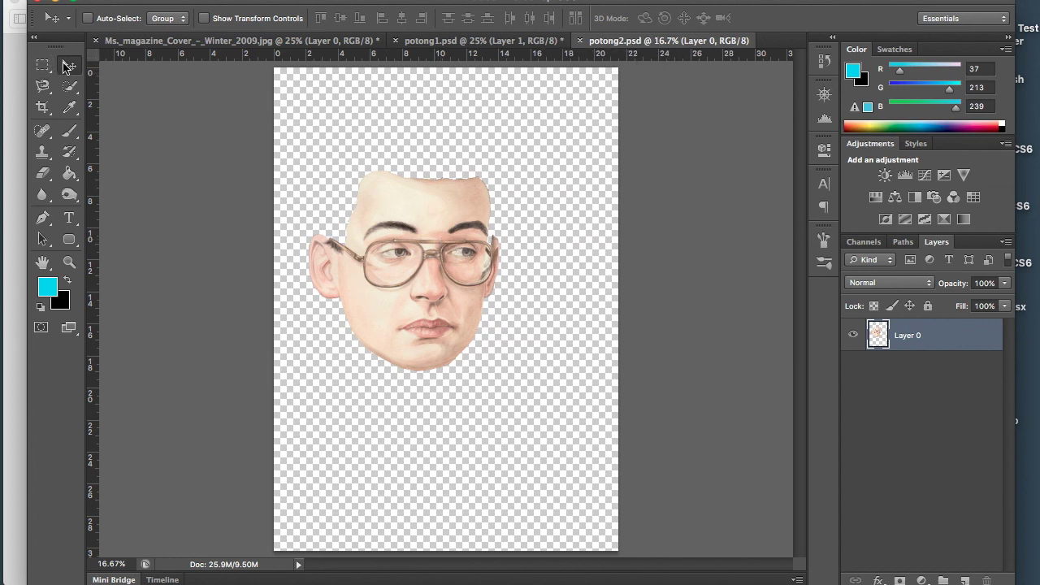
Float the potong2.psd window and copy its cutout face into the potong1.psd collage as a new layer
drag(681, 47, 772, 116)
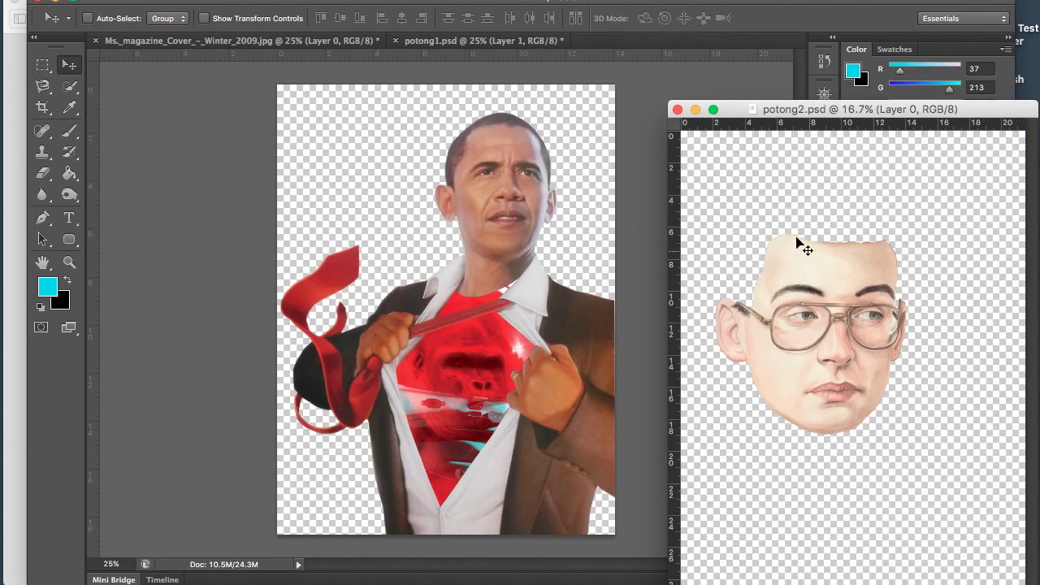
drag(835, 285, 530, 170)
drag(572, 207, 492, 201)
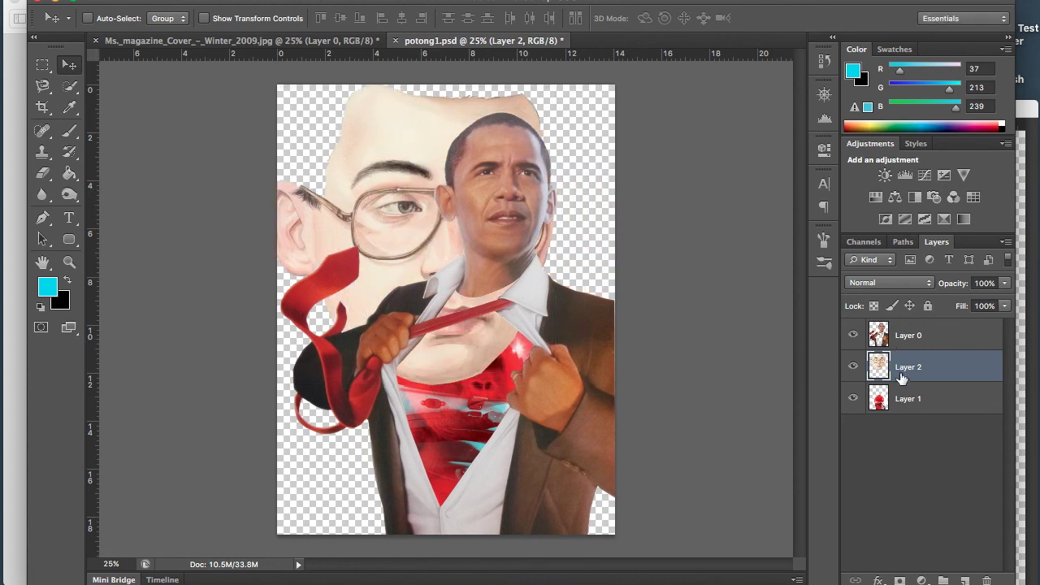
Demonstrate the stacking order by sending Layer 2 below Layer 1, bring it above Layer 0, and position the face over the figure
drag(917, 370, 913, 409)
mouse_move(486, 213)
mouse_down()
mouse_move(494, 323)
mouse_move(488, 226)
mouse_up()
drag(939, 398, 930, 329)
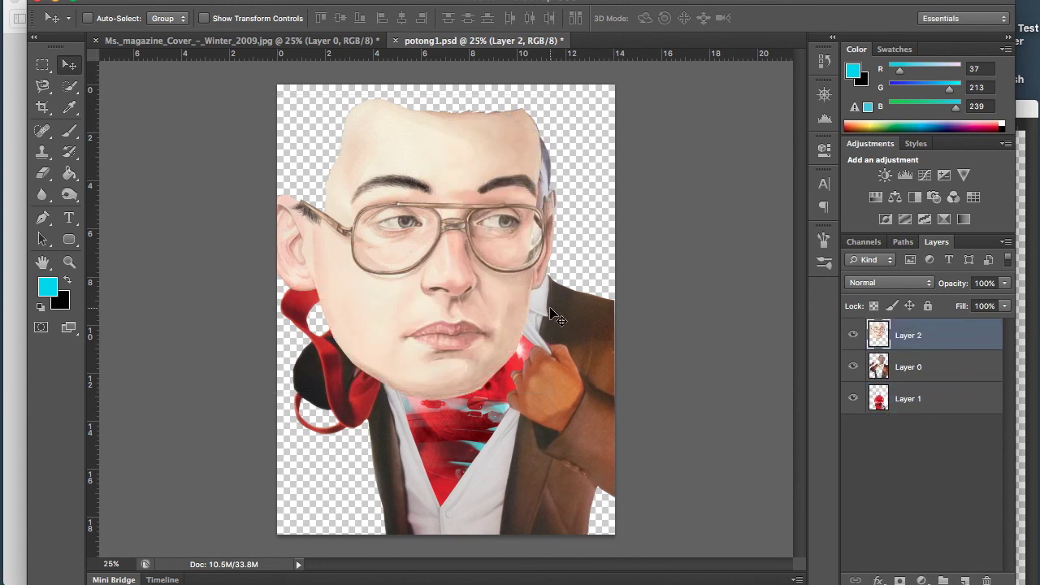
drag(469, 311, 490, 305)
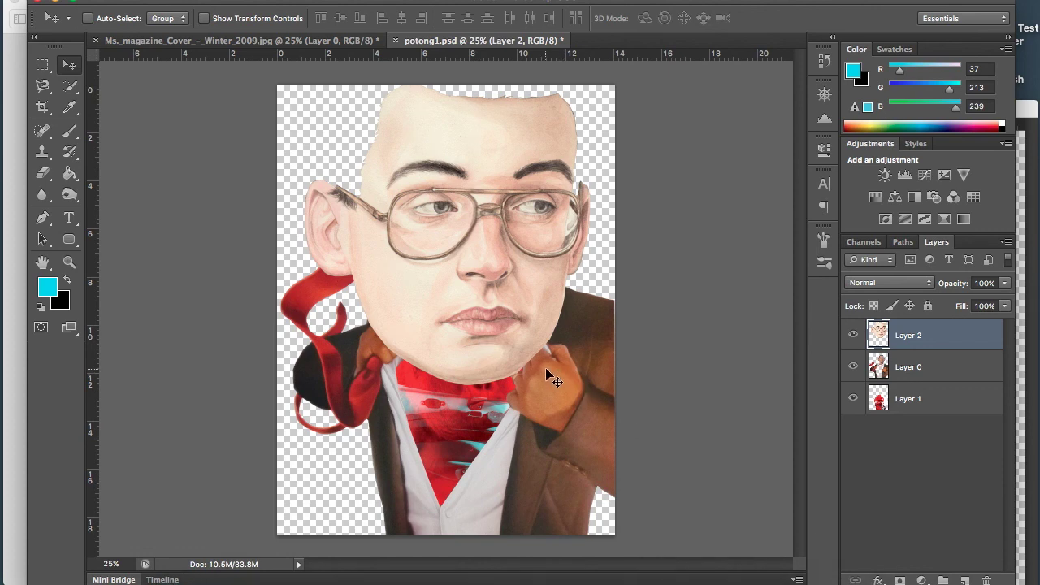
Start Free Transform on the face layer and highlight the resize CTRL T line in the TextEdit shortcut note before returning
key(super+t)
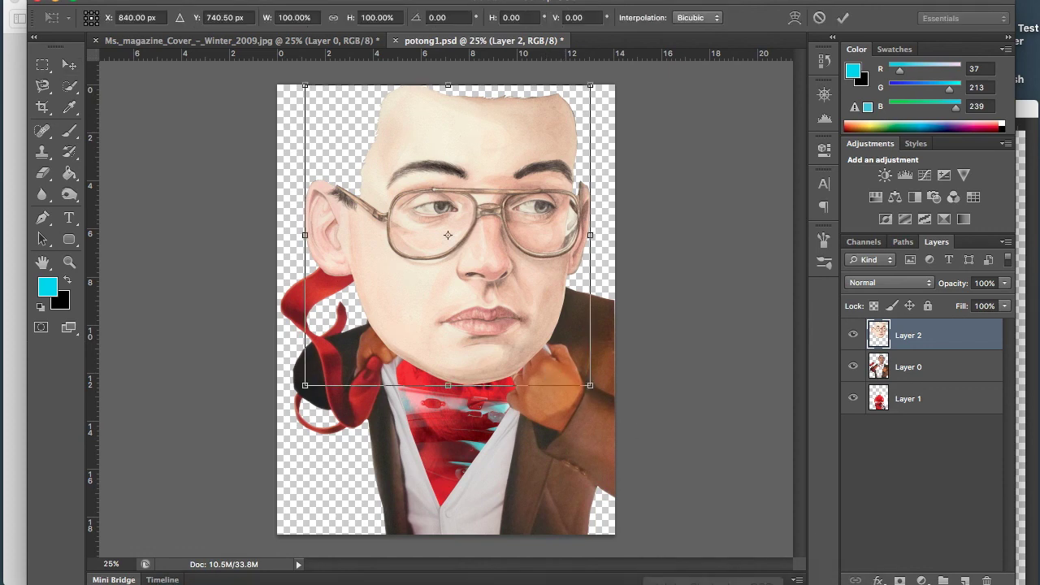
click(623, 578)
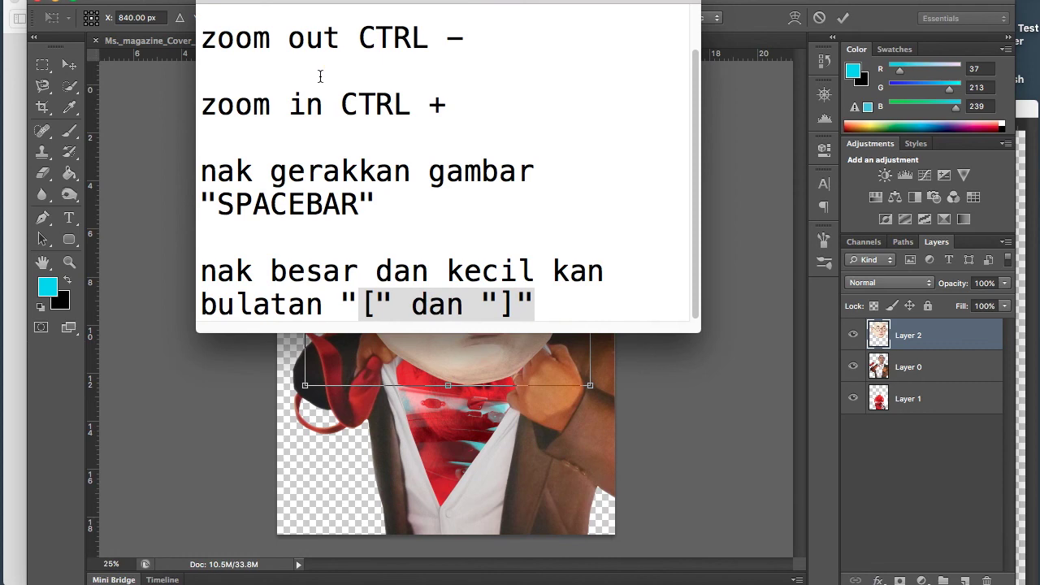
scroll(256, 42, up, 2)
drag(209, 22, 473, 27)
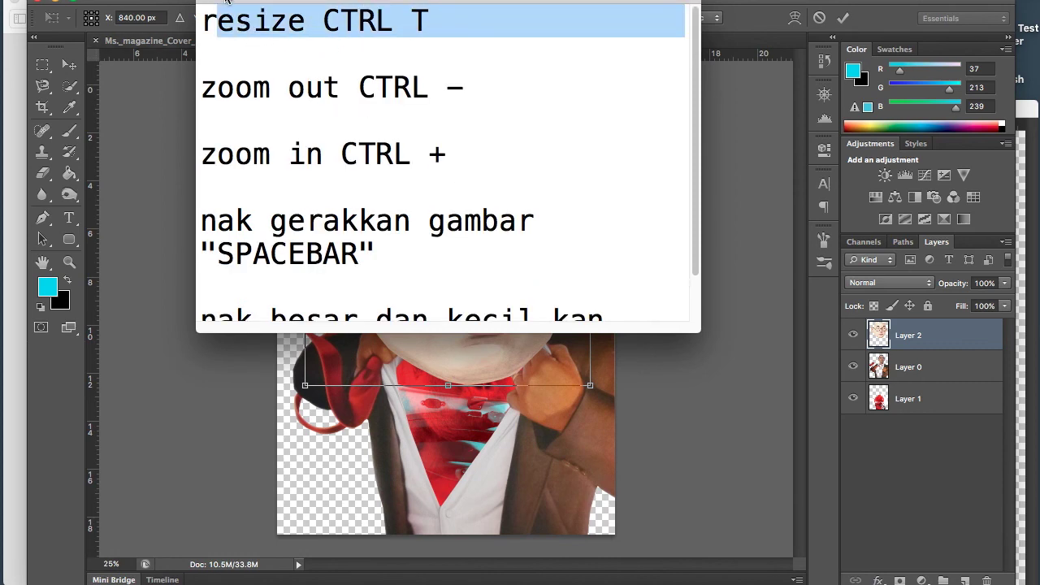
click(470, 304)
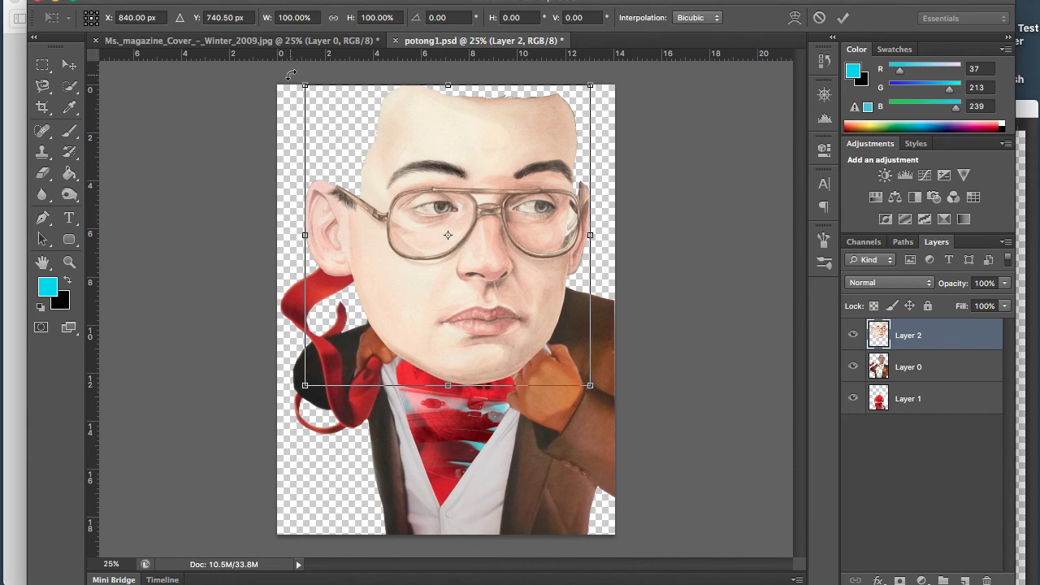
Scale the face to about 51% to match the figure's head, apply the transform, and set the face beside the head
drag(303, 85, 402, 188)
drag(513, 349, 500, 233)
drag(387, 68, 431, 116)
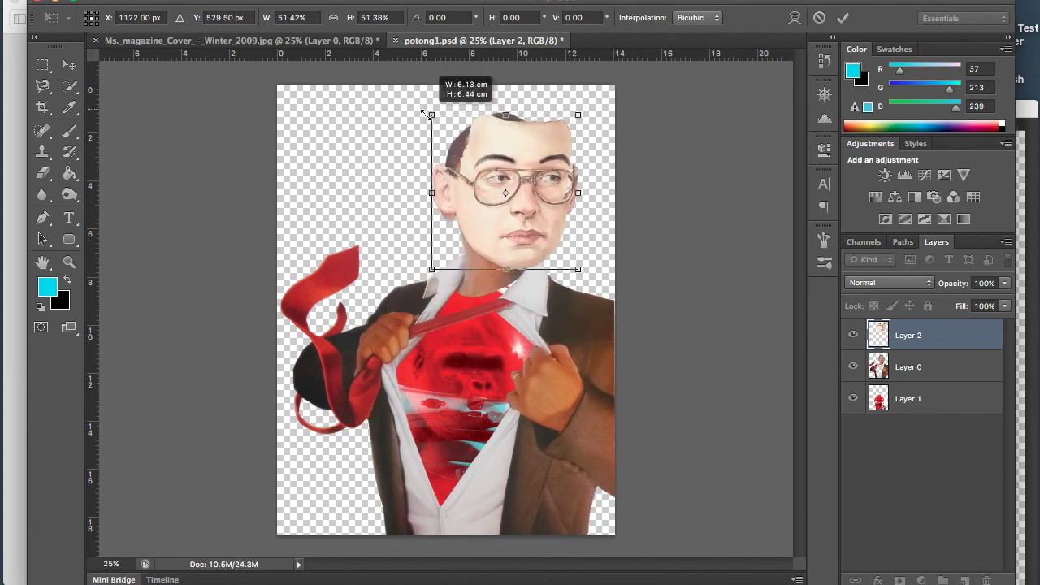
mouse_move(507, 216)
mouse_down()
mouse_move(480, 204)
mouse_move(487, 213)
mouse_up()
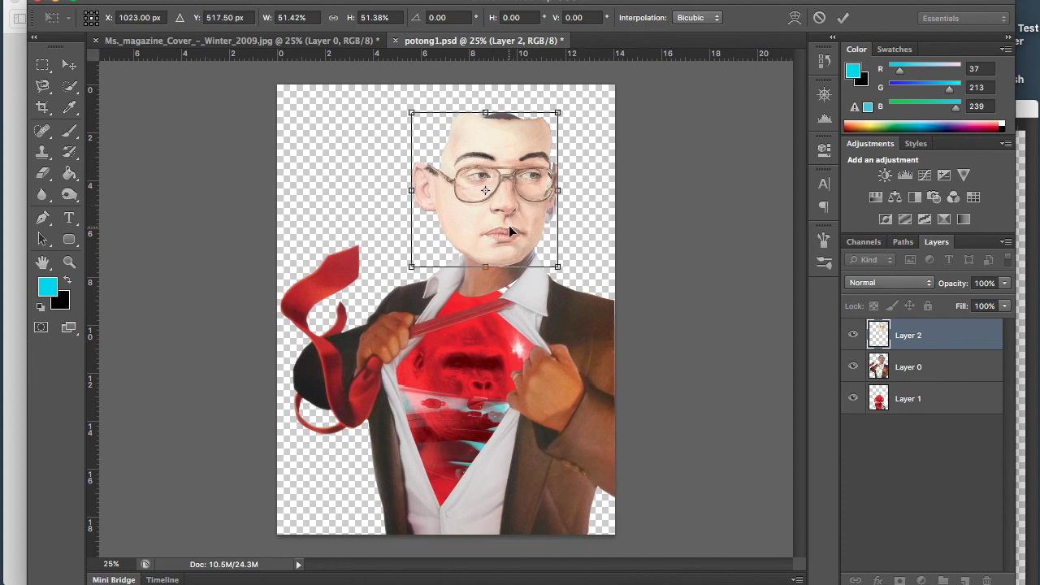
key(Return)
drag(517, 241, 372, 215)
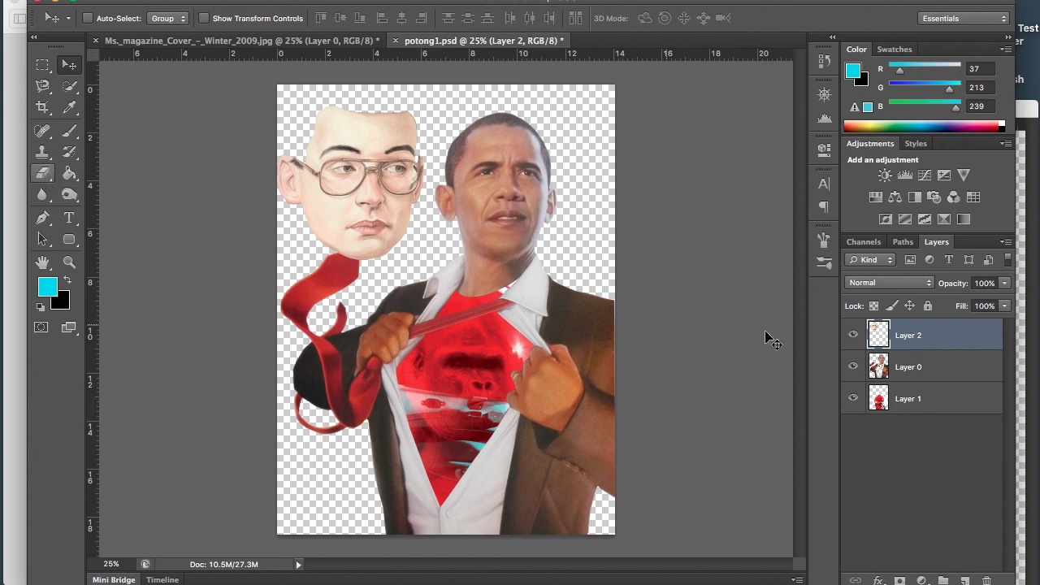
With a 250 px hard round eraser, remove the figure's original head from Layer 0 and the leftover white cover patch from Layer 1
click(932, 371)
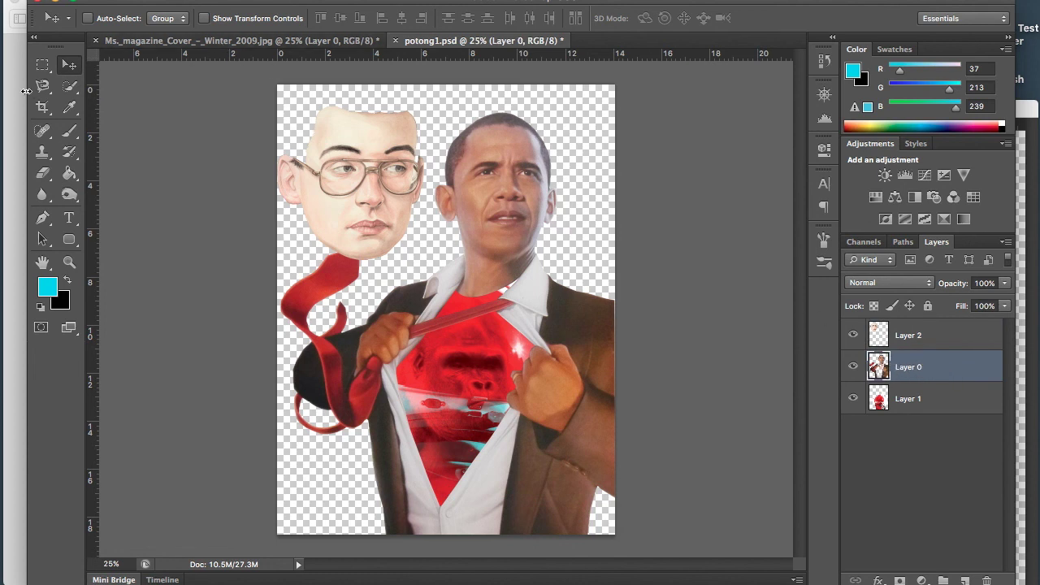
click(44, 176)
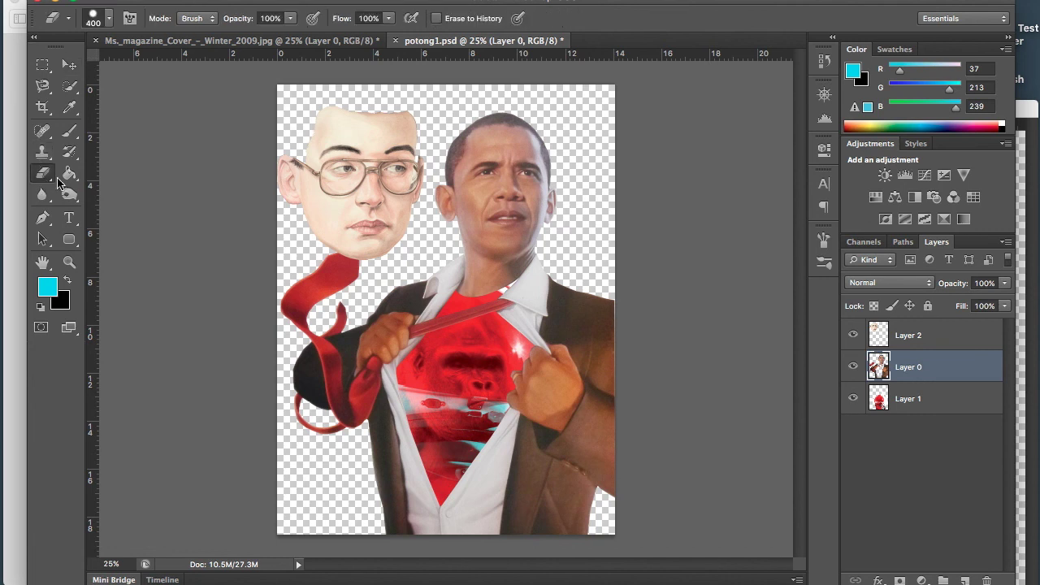
click(109, 19)
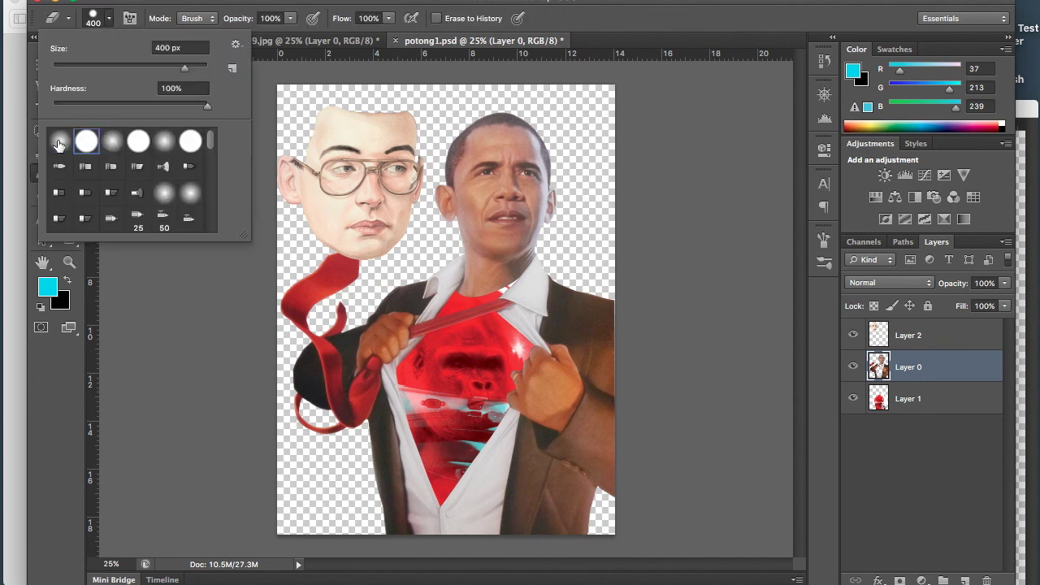
double_click(88, 145)
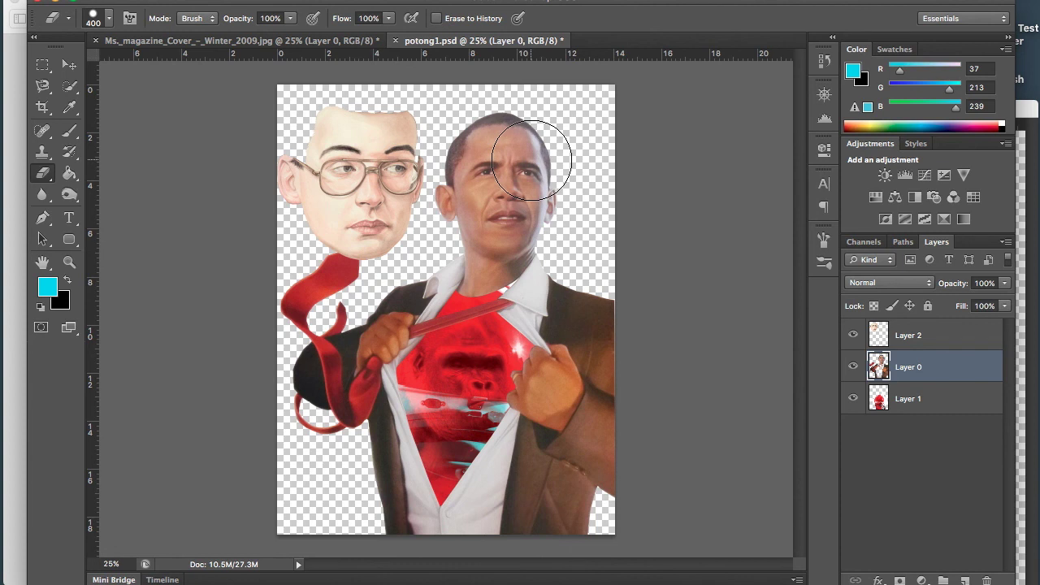
key(bracketleft)
key(bracketleft)
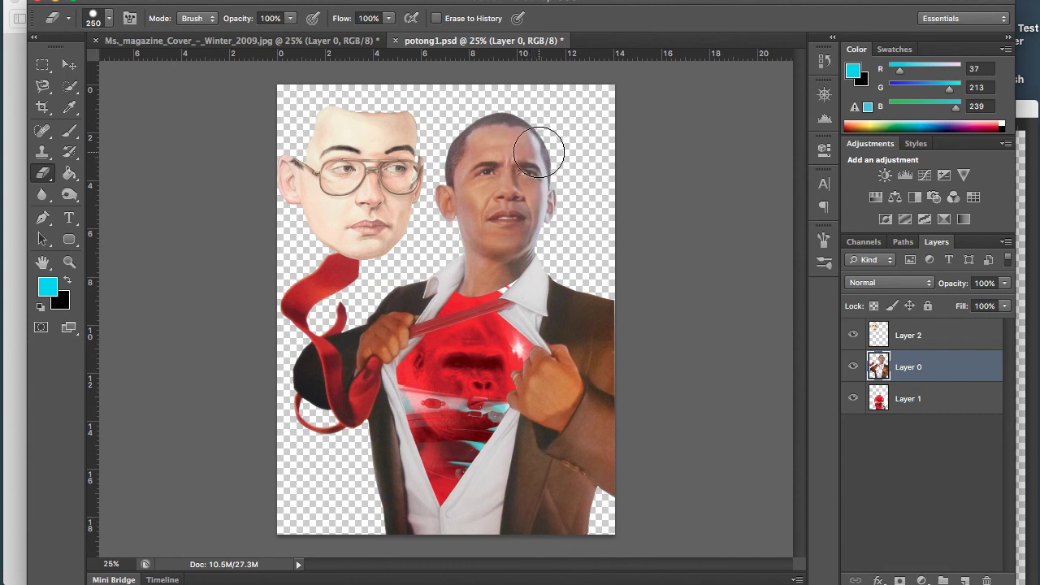
click(539, 152)
mouse_move(540, 151)
mouse_down()
mouse_move(512, 131)
mouse_move(486, 132)
mouse_move(456, 202)
mouse_move(497, 225)
mouse_move(519, 222)
mouse_move(543, 212)
mouse_move(545, 197)
mouse_move(492, 175)
mouse_move(546, 187)
mouse_up()
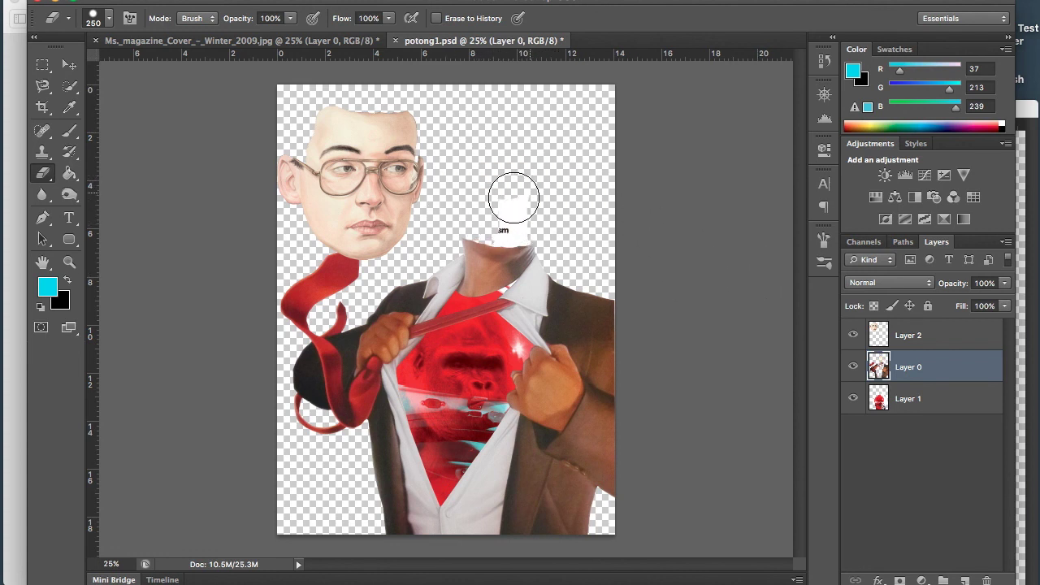
click(918, 402)
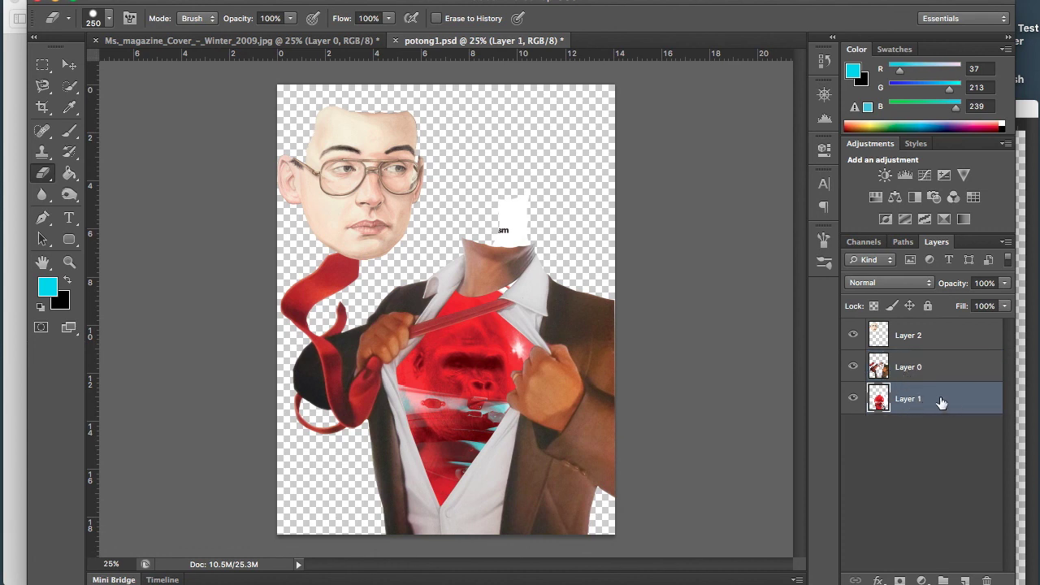
mouse_move(569, 212)
mouse_down()
mouse_move(522, 197)
mouse_move(504, 224)
mouse_up()
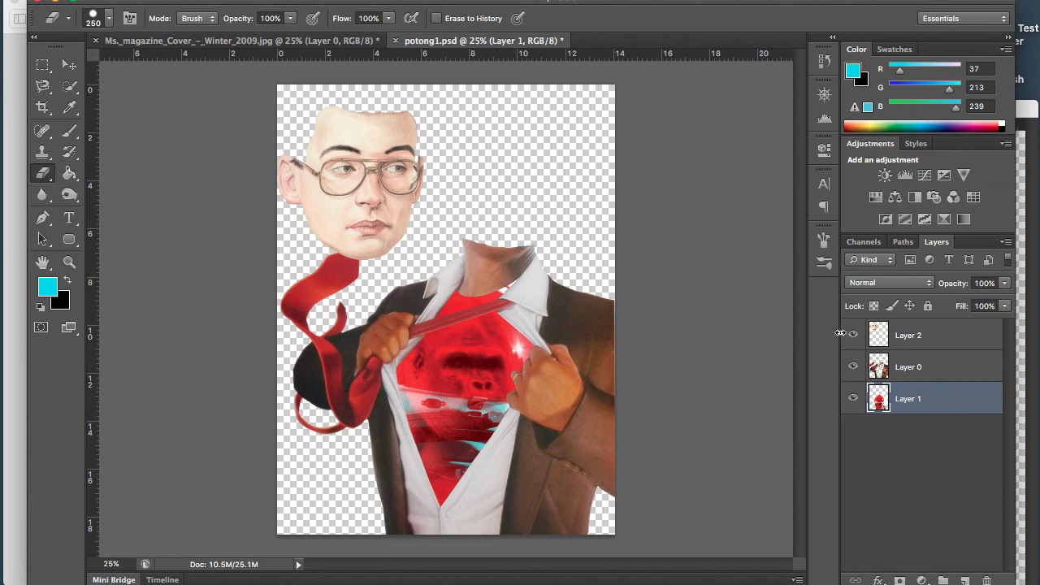
Move the Layer 2 face onto the figure's bare neck and nudge it into alignment
click(902, 340)
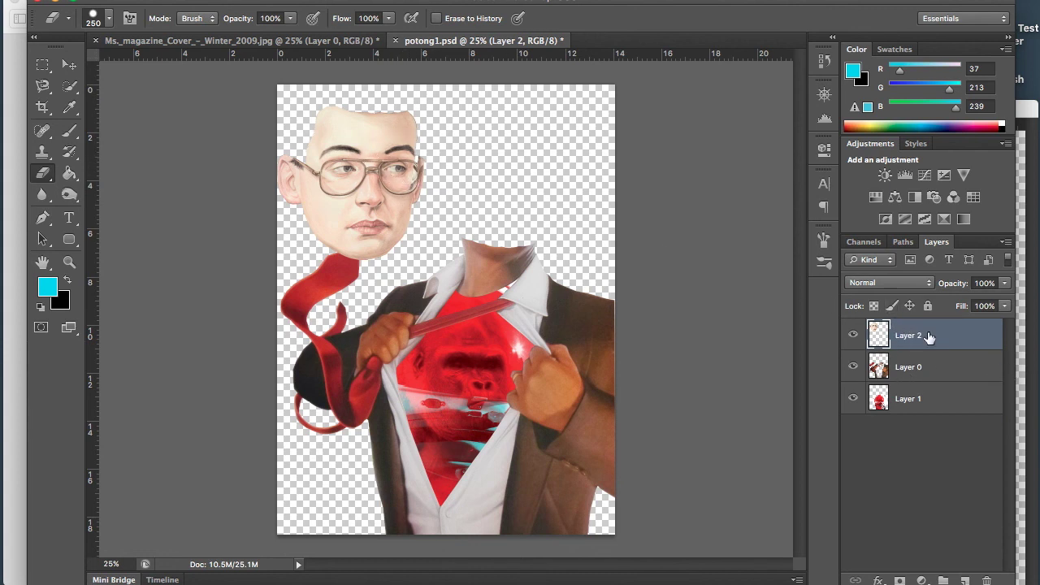
click(71, 62)
drag(358, 203, 503, 208)
key(Right)
key(Right)
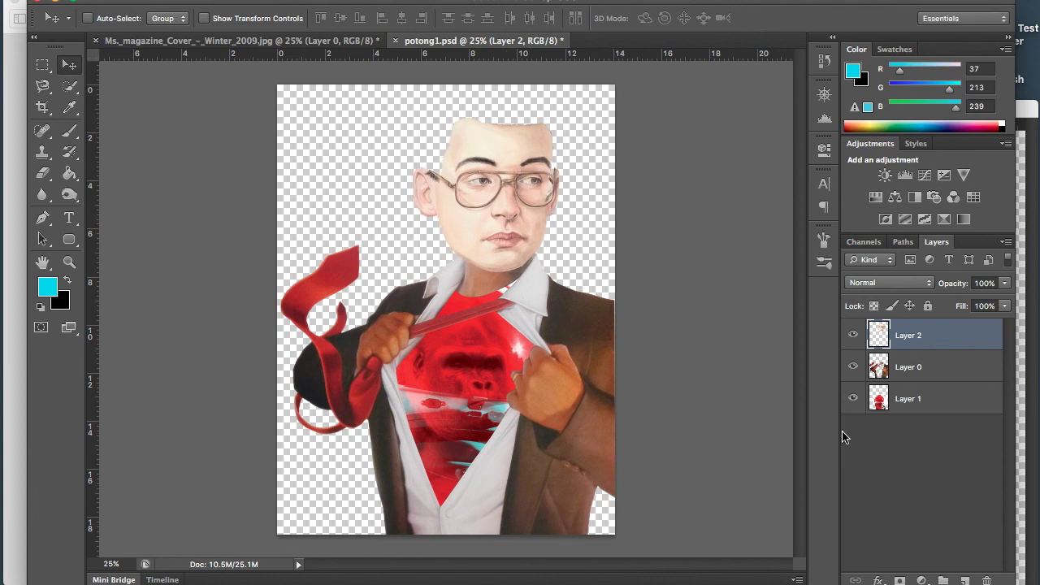
key(Right)
key(Right)
key(Right)
key(Right)
key(Right)
key(Right)
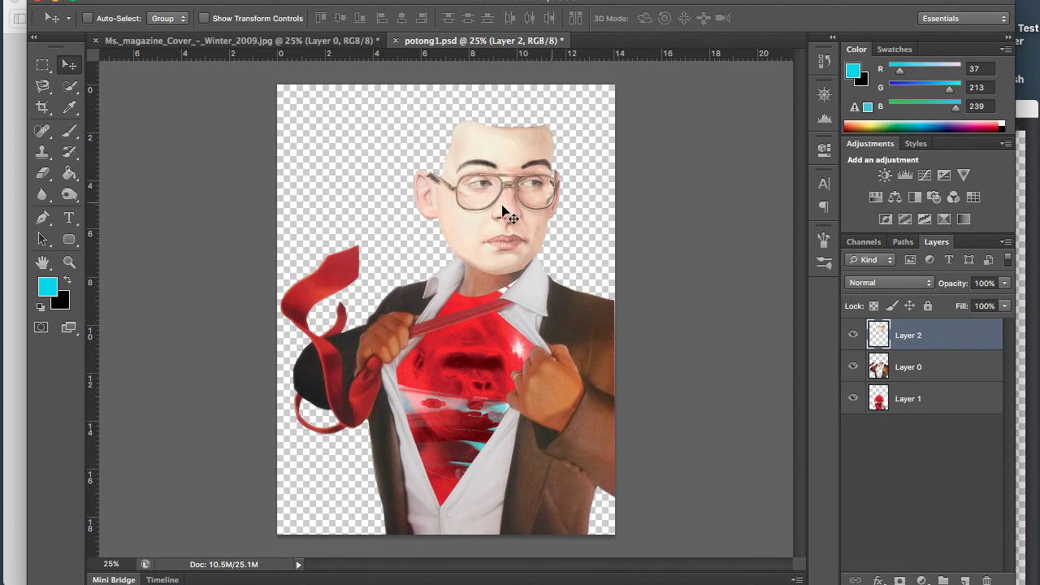
Try a vertical flip on the Layer 2 face and undo it
click(163, 1)
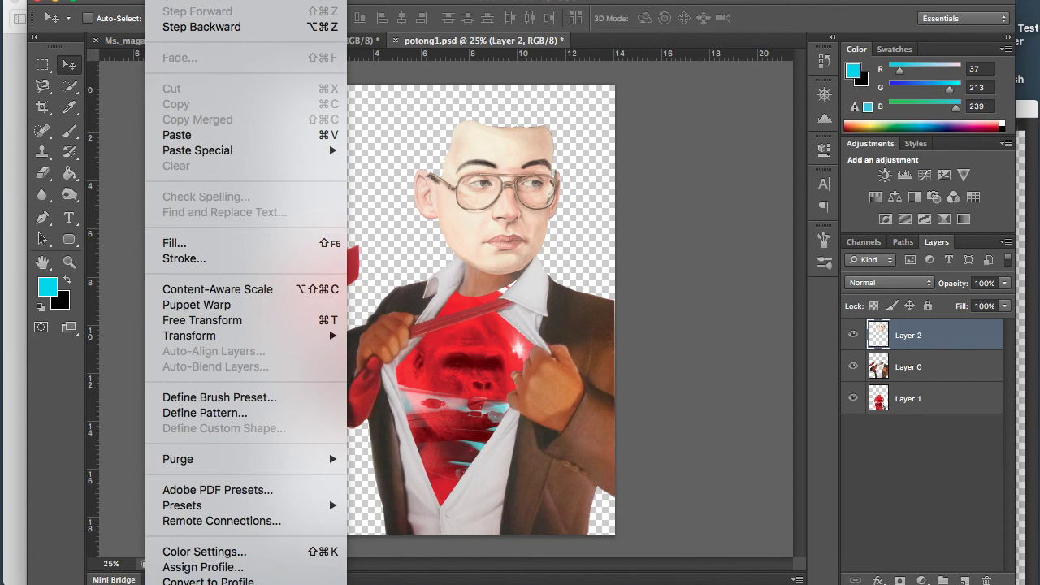
click(967, 349)
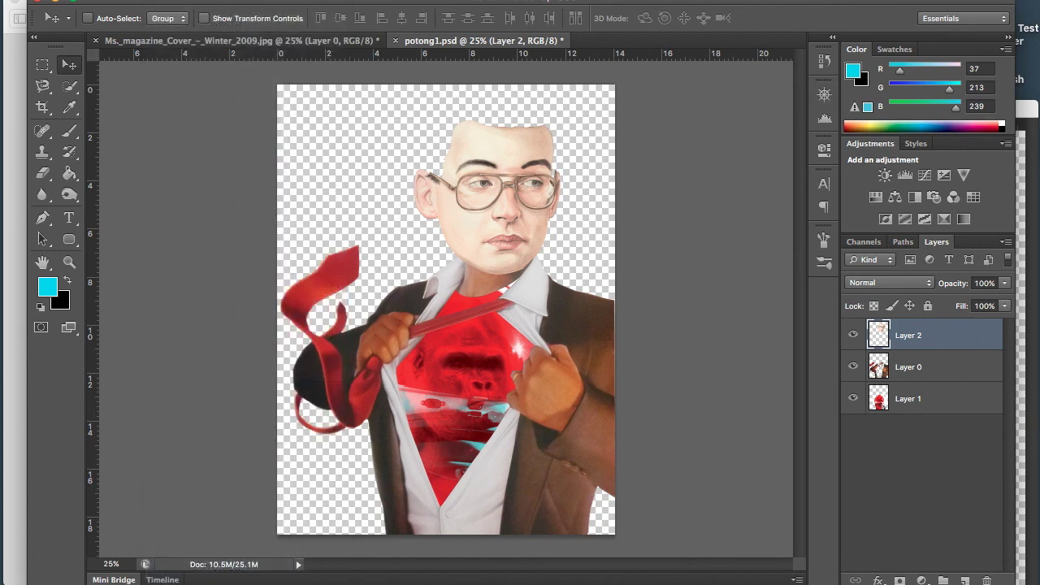
click(163, 1)
mouse_move(198, 342)
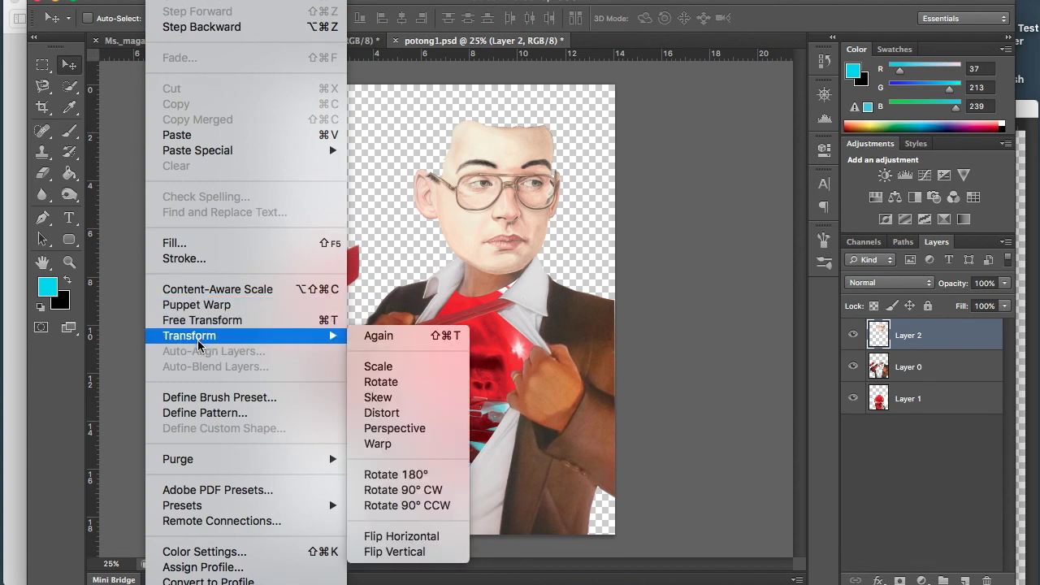
click(412, 552)
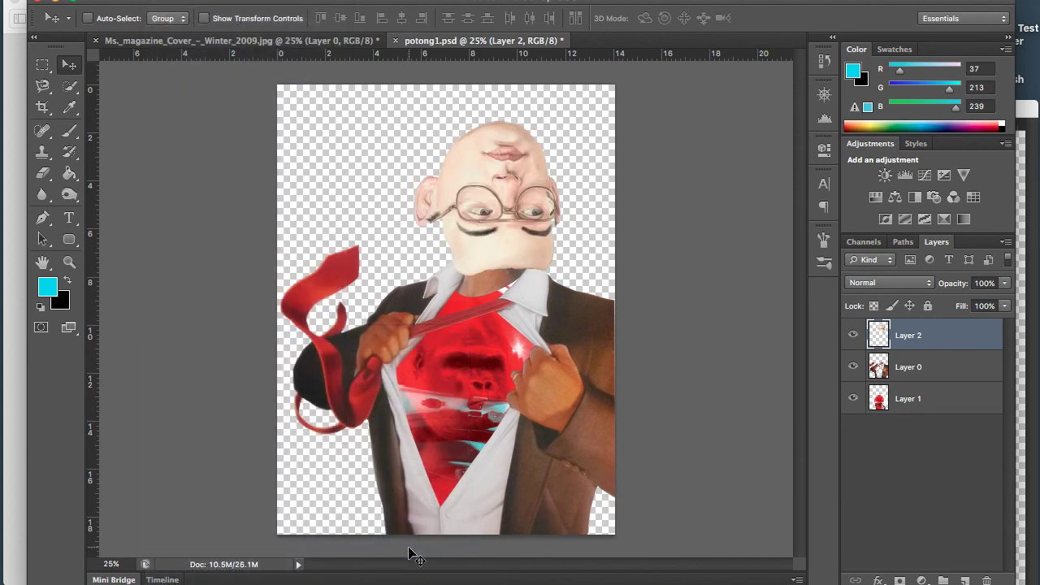
key(super+z)
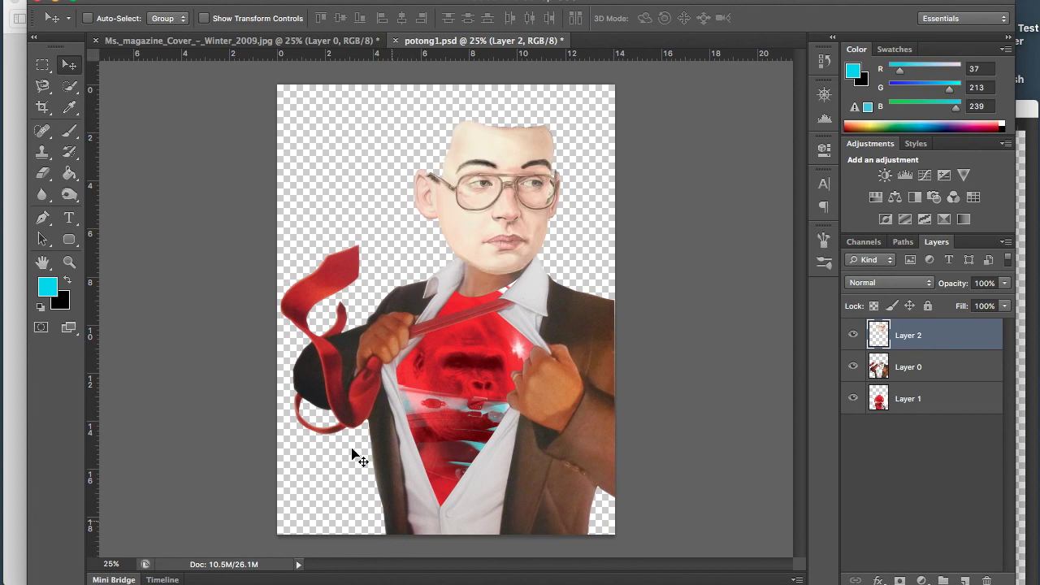
Flip the Layer 2 face horizontally and reposition it over the figure's neck
click(163, 0)
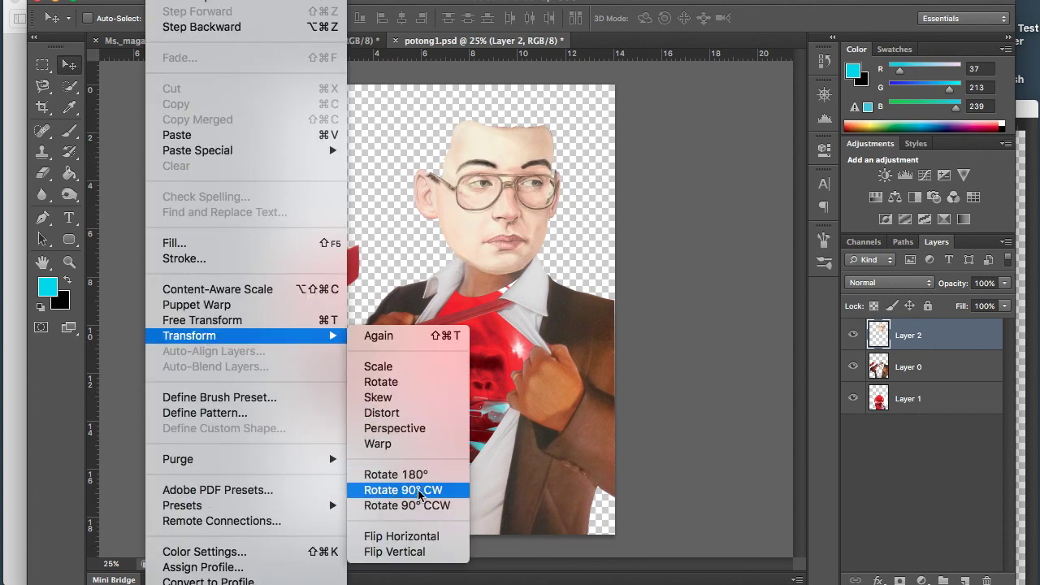
click(418, 537)
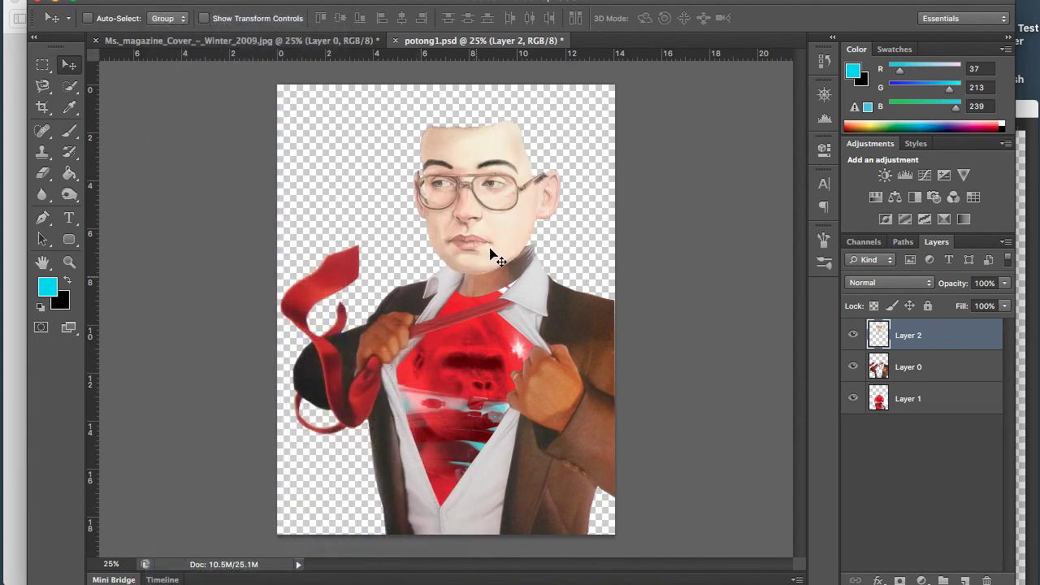
mouse_move(477, 251)
mouse_down()
mouse_move(487, 245)
mouse_move(488, 253)
mouse_up()
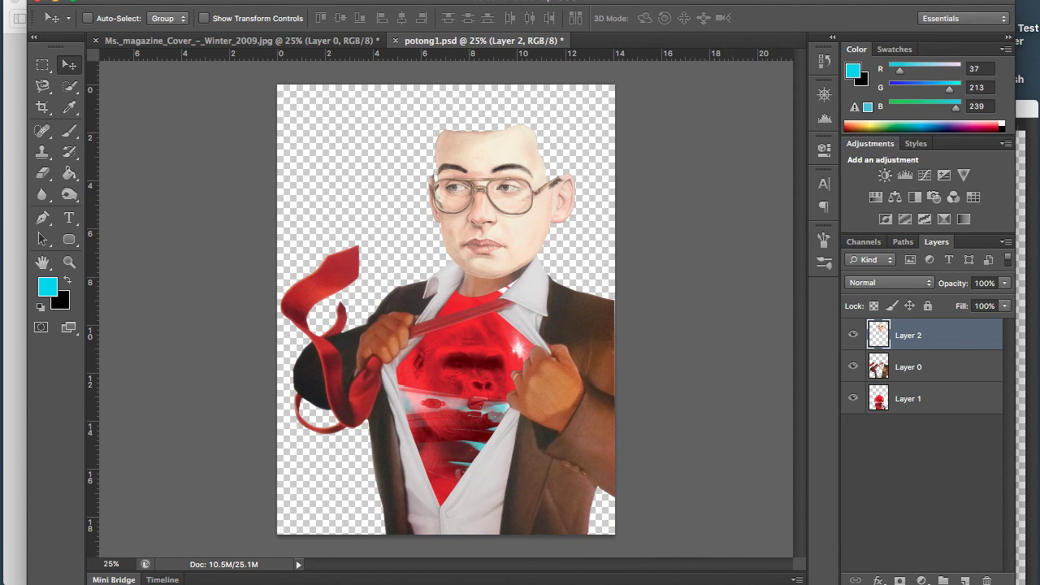
Minimise Photoshop, return to the cutout folder in Finder, and close the North & South cover preview
click(1021, 572)
click(677, 109)
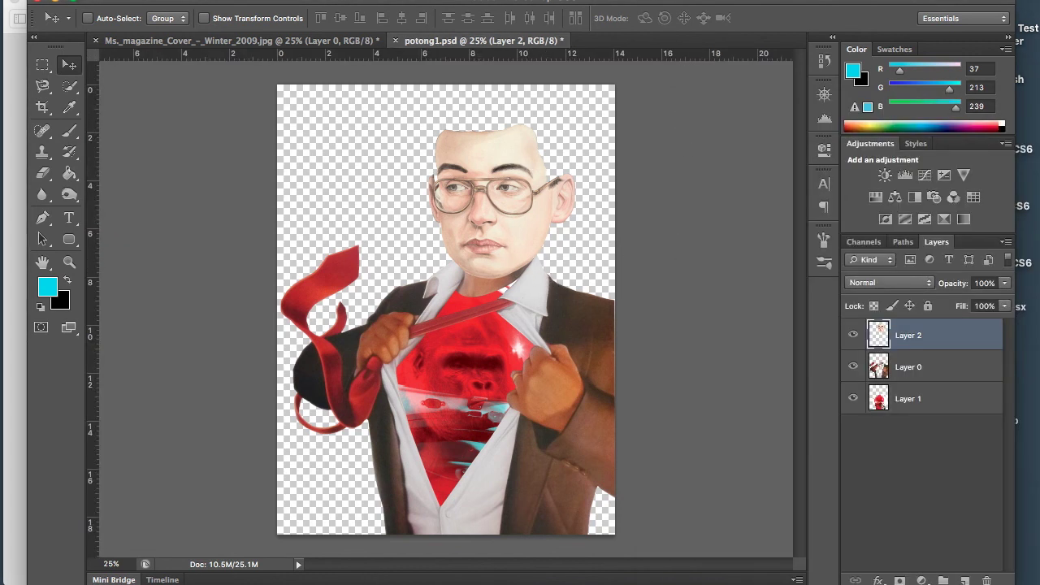
click(57, 4)
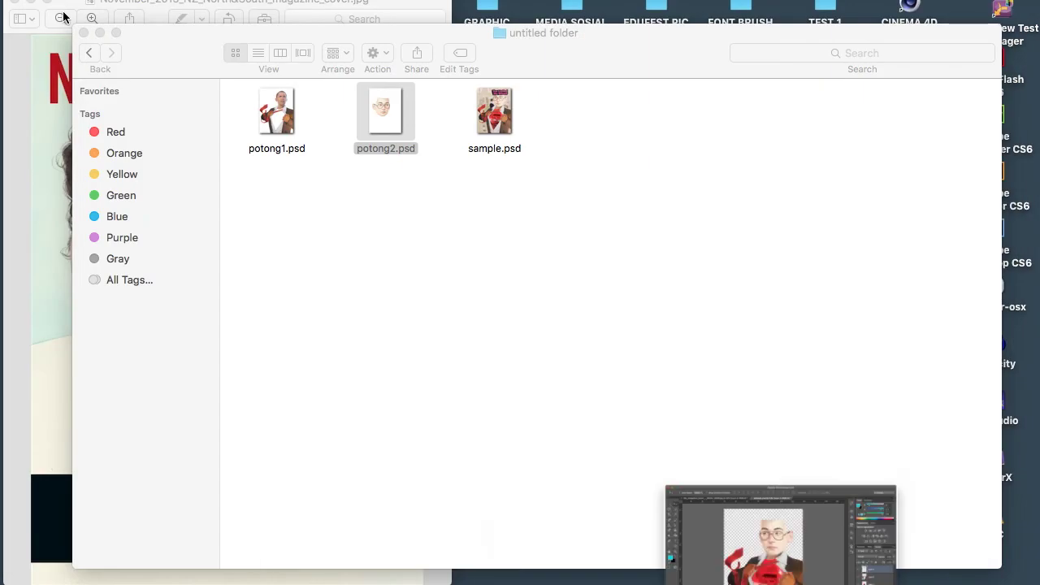
click(87, 53)
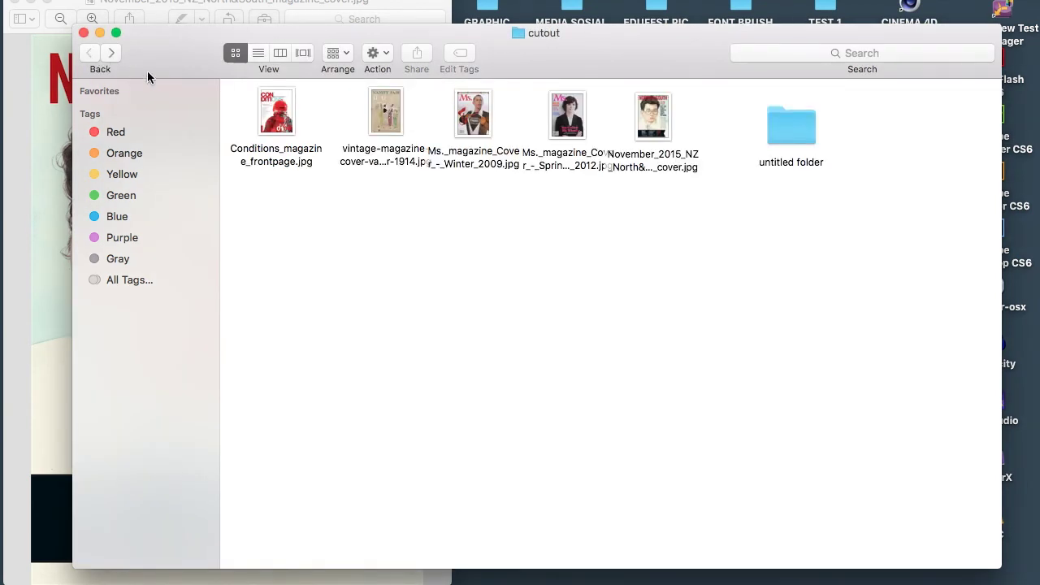
click(14, 2)
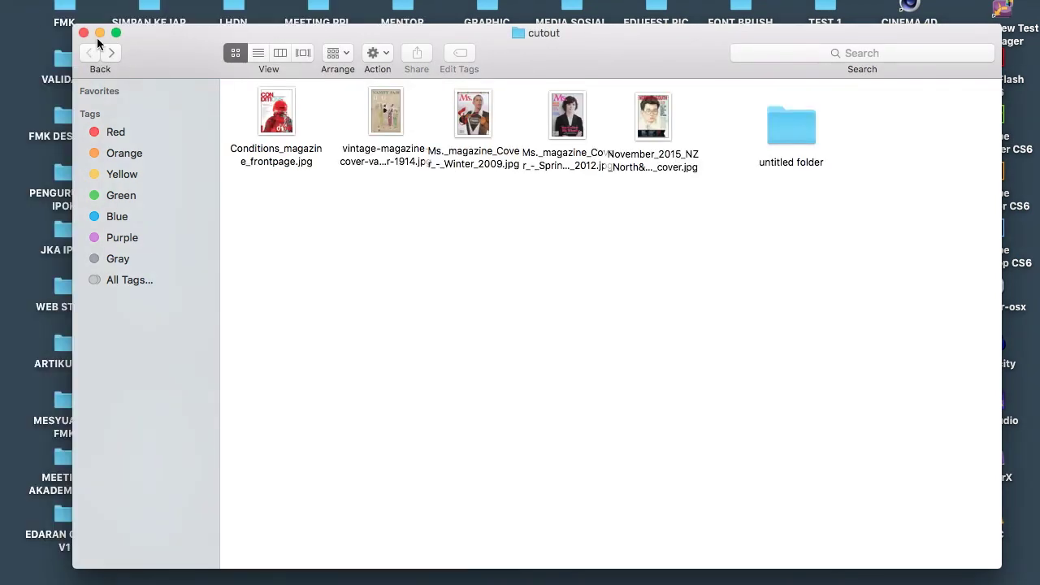
Preview vintage-magazine-cover-vanity-fair-1914.jpg, close the preview, and open the file in Adobe Photoshop CS6
double_click(383, 112)
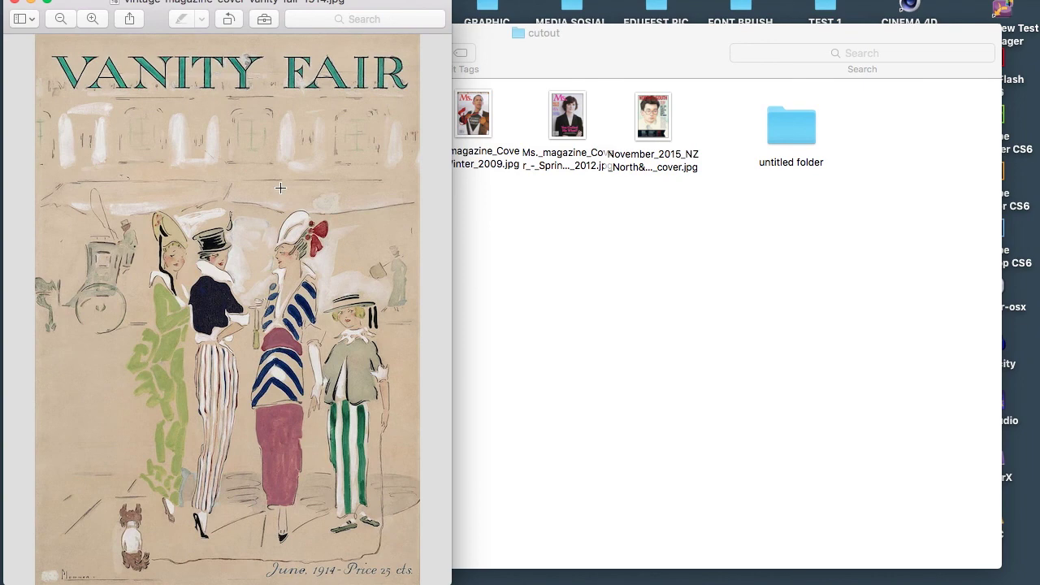
click(14, 4)
right_click(386, 104)
mouse_move(414, 122)
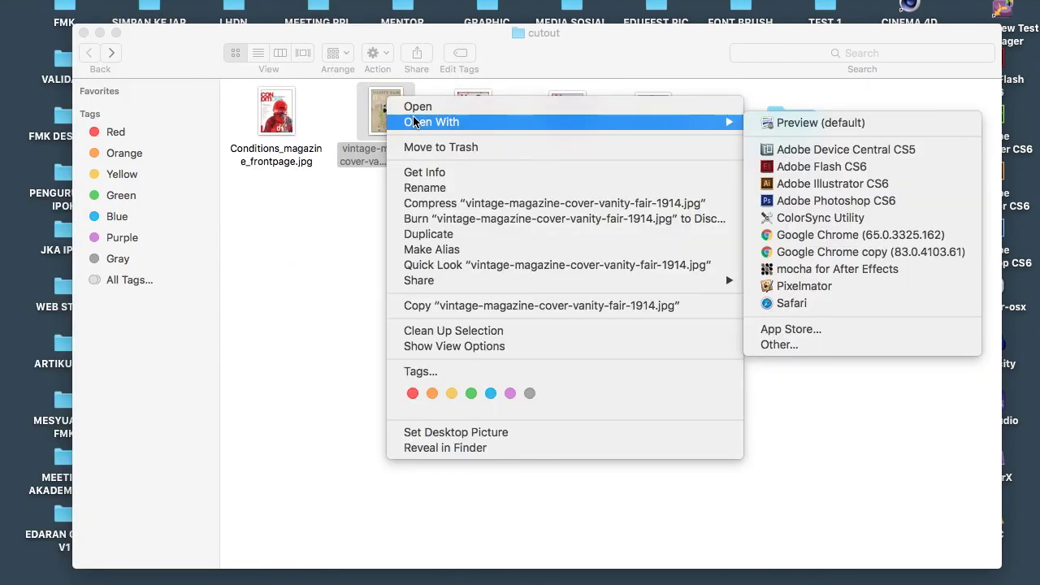
click(786, 202)
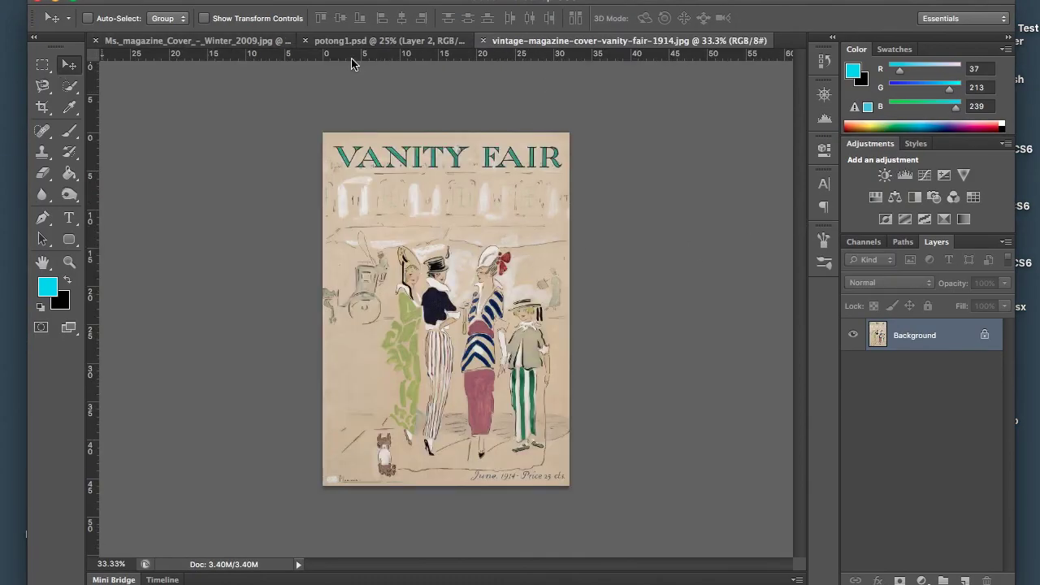
Float the Vanity Fair document, copy its image into potong1.psd, and place it at the canvas's upper-left corner
drag(642, 45, 734, 180)
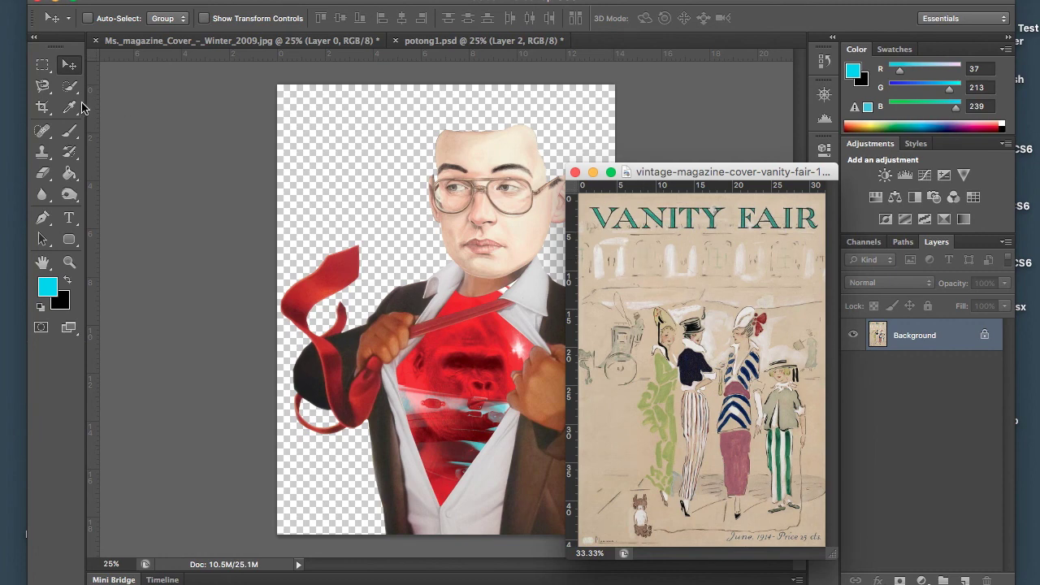
drag(666, 317, 382, 197)
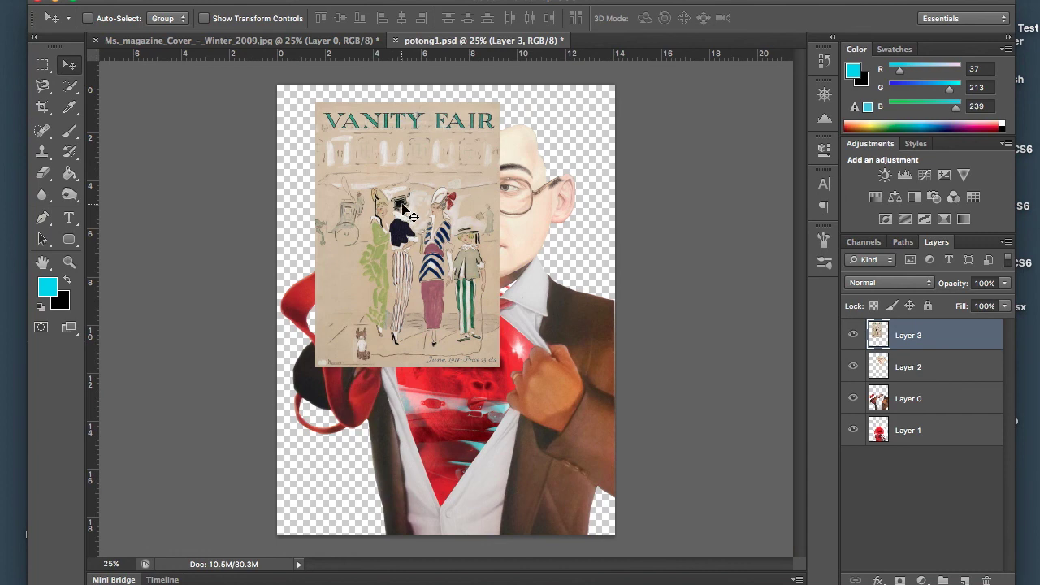
mouse_move(401, 251)
mouse_down()
mouse_move(374, 235)
mouse_move(408, 273)
mouse_move(421, 257)
mouse_move(411, 262)
mouse_move(381, 235)
mouse_move(382, 246)
mouse_up()
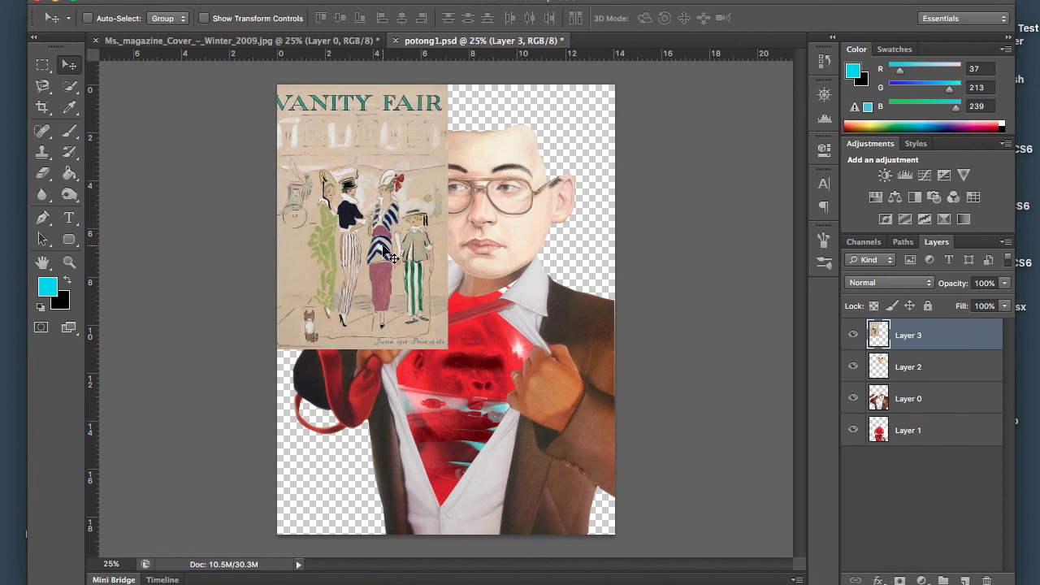
Enlarge the Vanity Fair cover to about 198% so it fills the canvas, and put its layer beneath all other layers
key(ctrl+t)
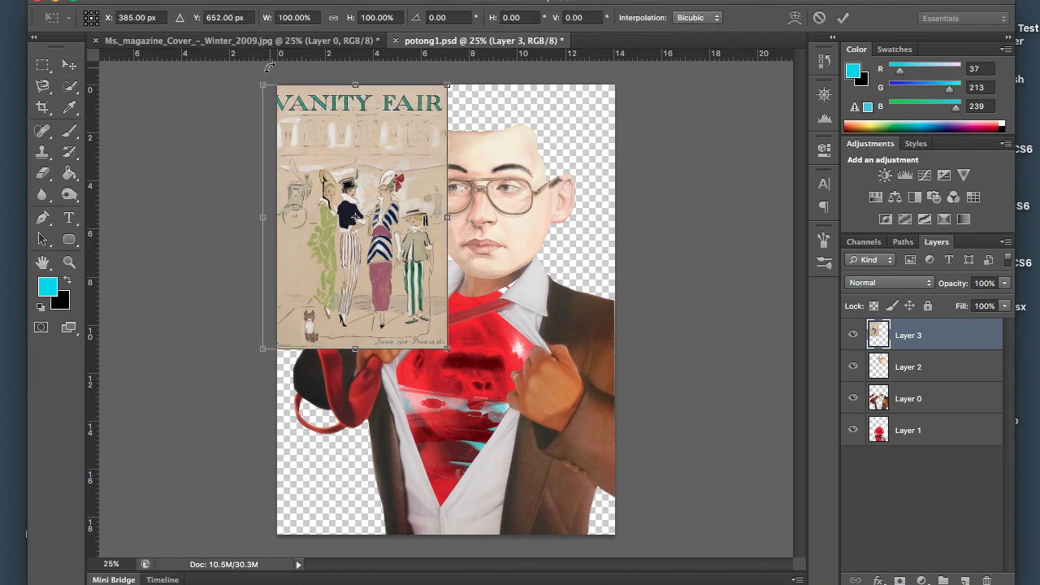
drag(447, 350, 679, 575)
drag(486, 436, 484, 366)
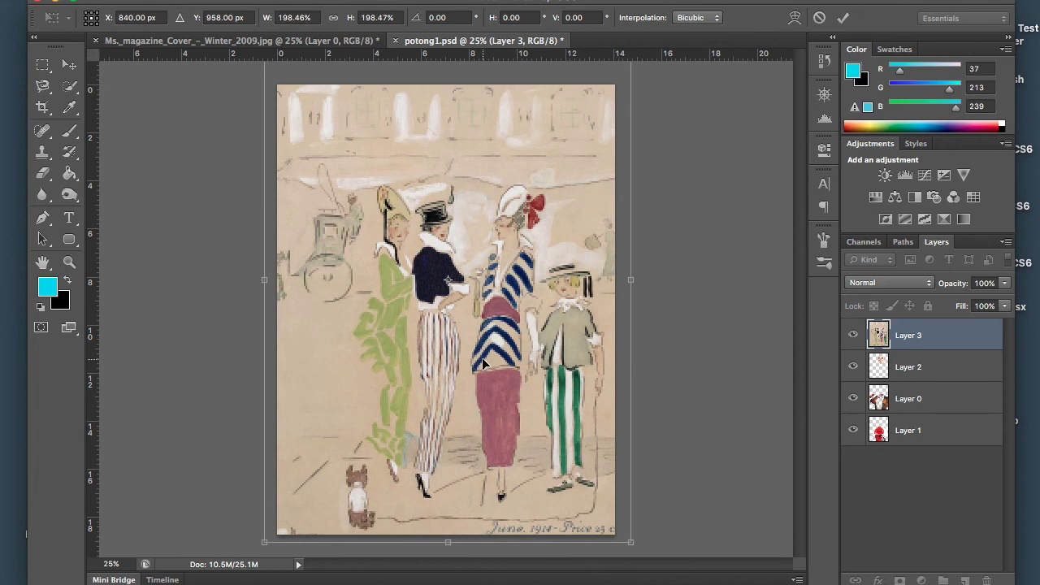
key(Return)
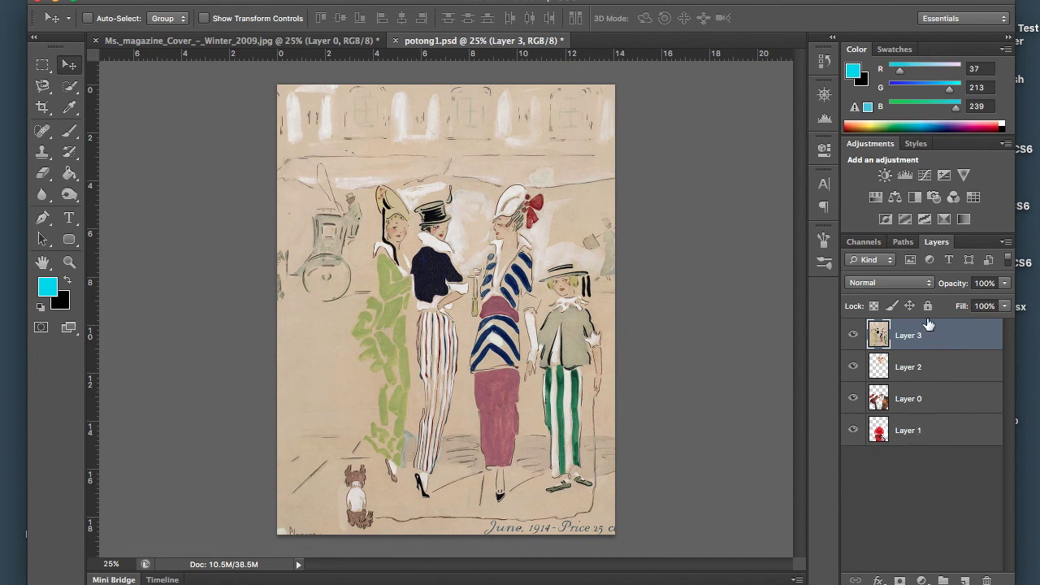
drag(919, 341, 917, 451)
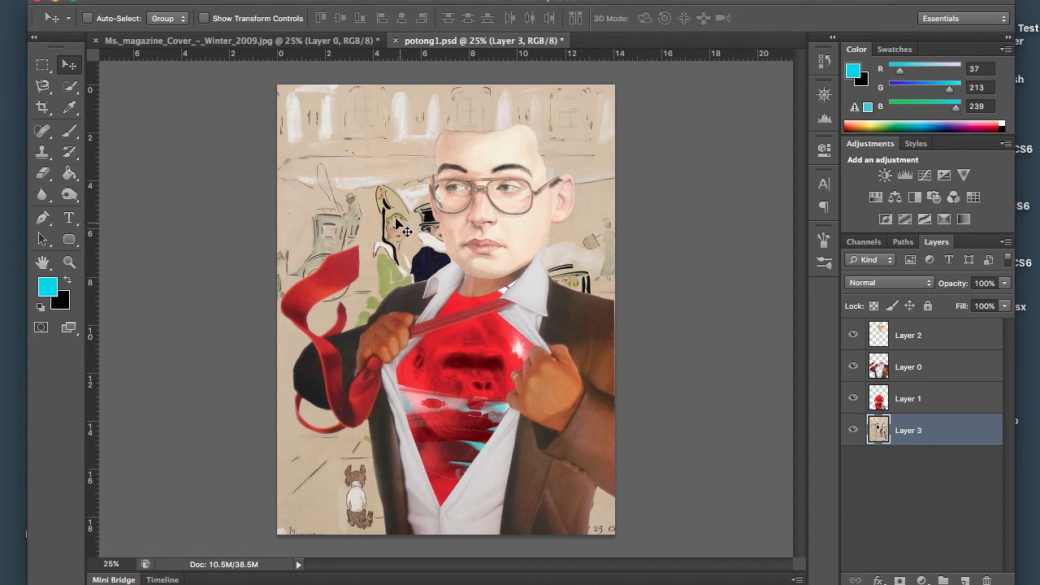
Apply a Gaussian Blur with a radius of 34.6 pixels to the Vanity Fair background on Layer 3
click(376, 0)
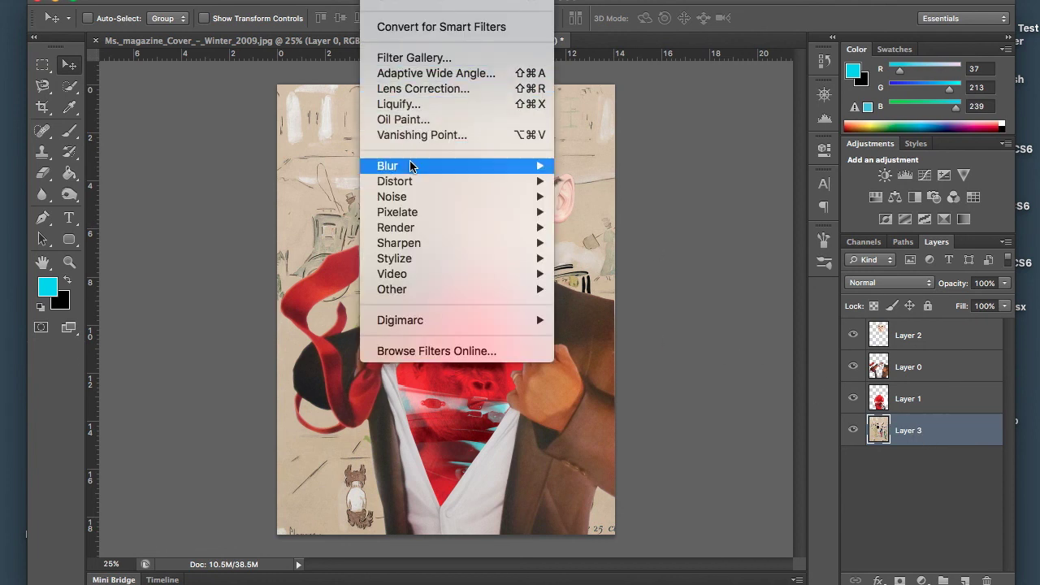
mouse_move(412, 165)
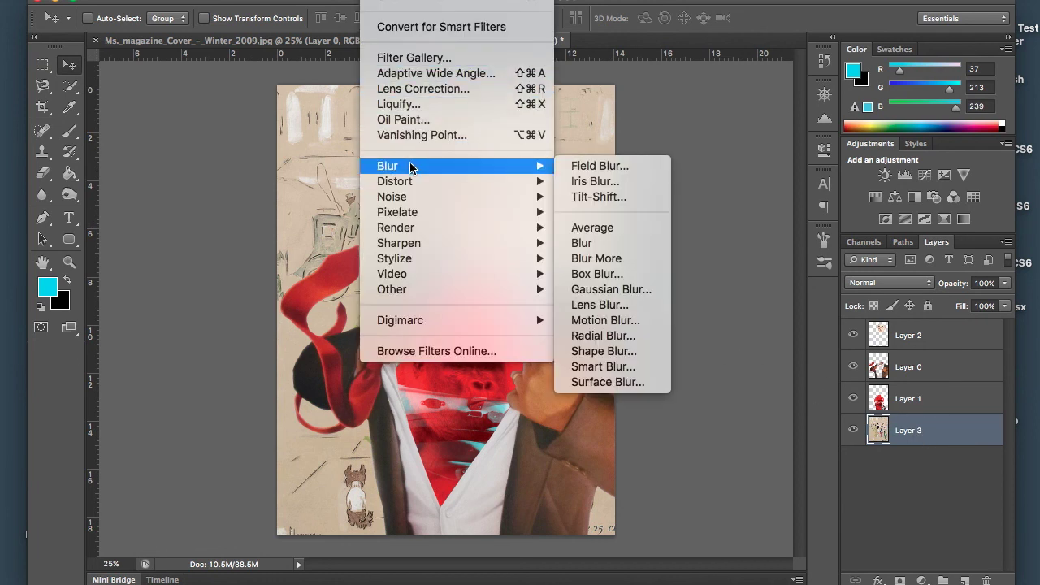
click(624, 291)
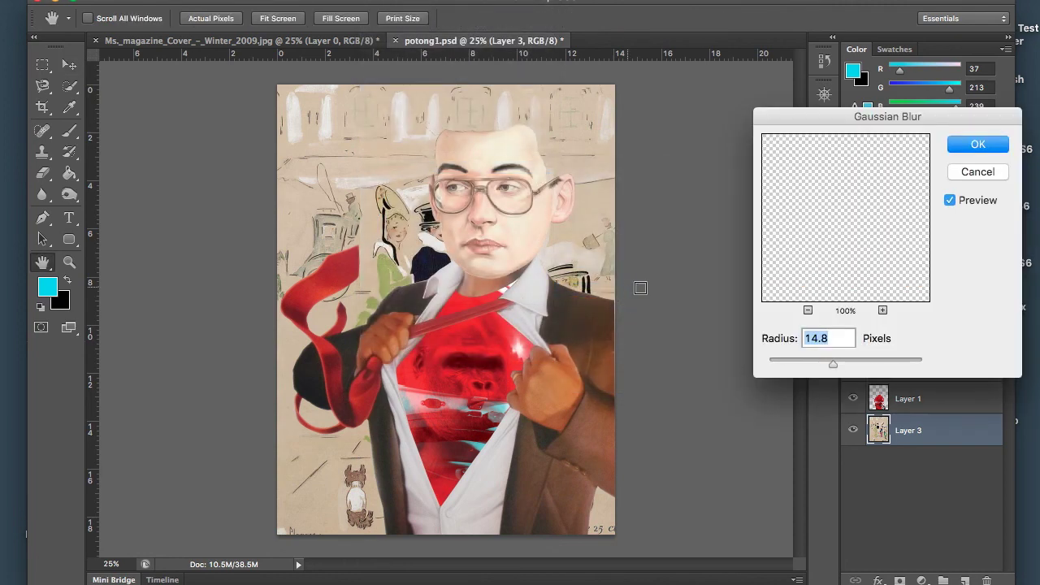
mouse_move(833, 363)
mouse_down()
mouse_move(806, 362)
mouse_move(845, 363)
mouse_up()
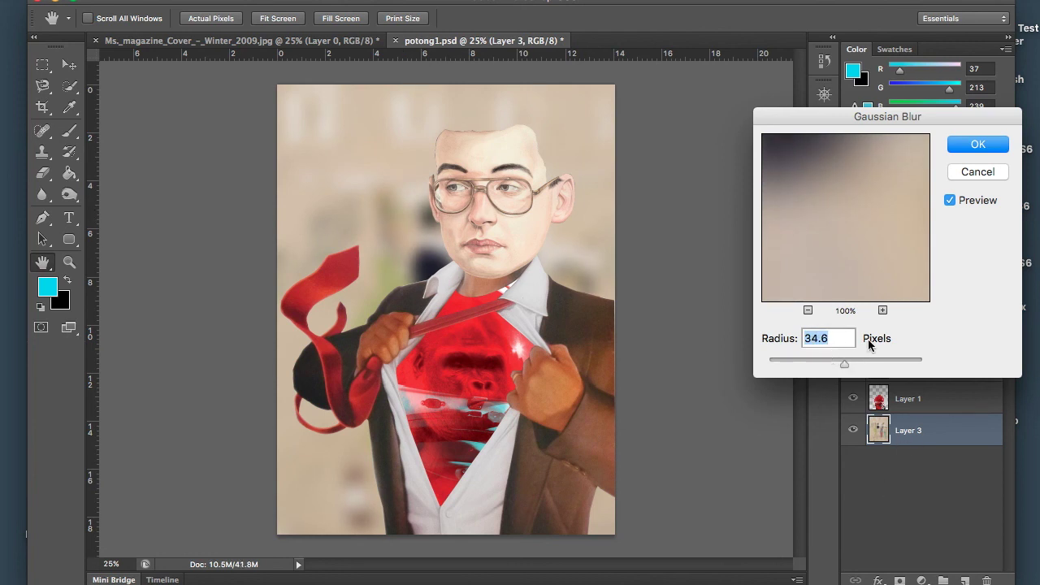
click(979, 145)
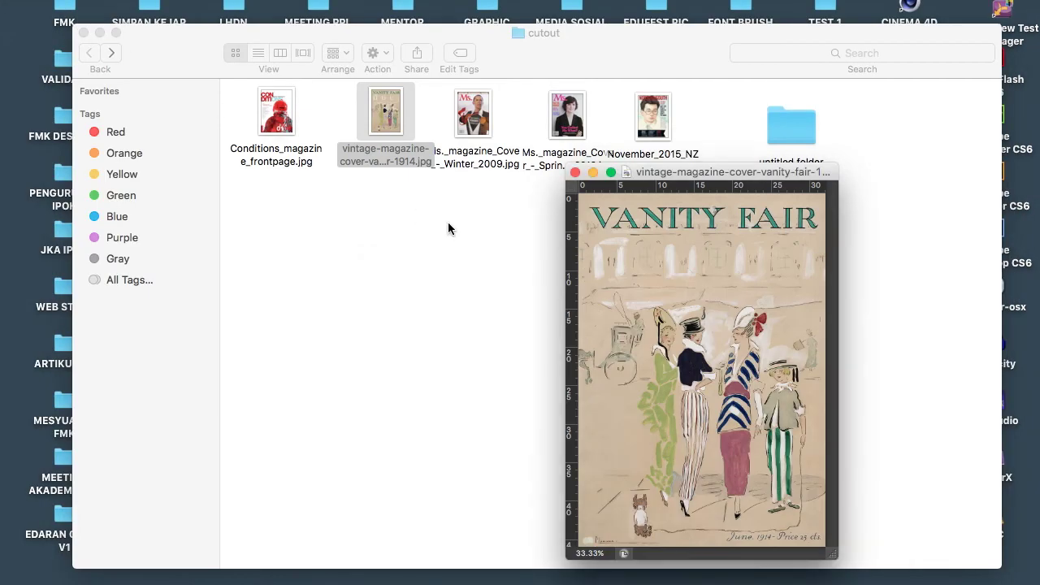
Preview Ms._magazine_Cover_-_Spring-Summer_2012.jpg in the cutout folder, close the preview, and open the file in Adobe Photoshop CS6
key(space)
click(569, 122)
double_click(571, 123)
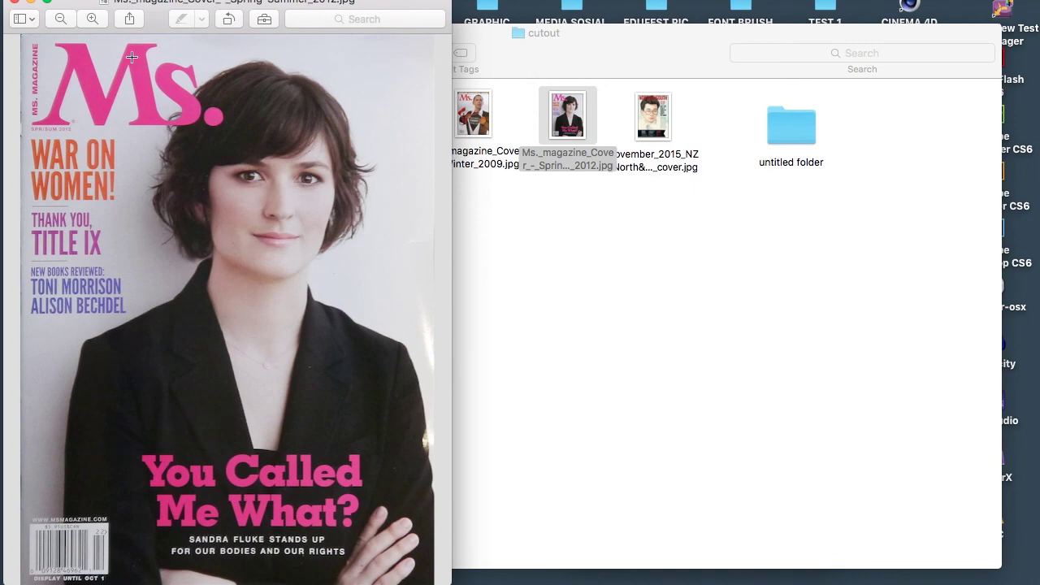
click(15, 3)
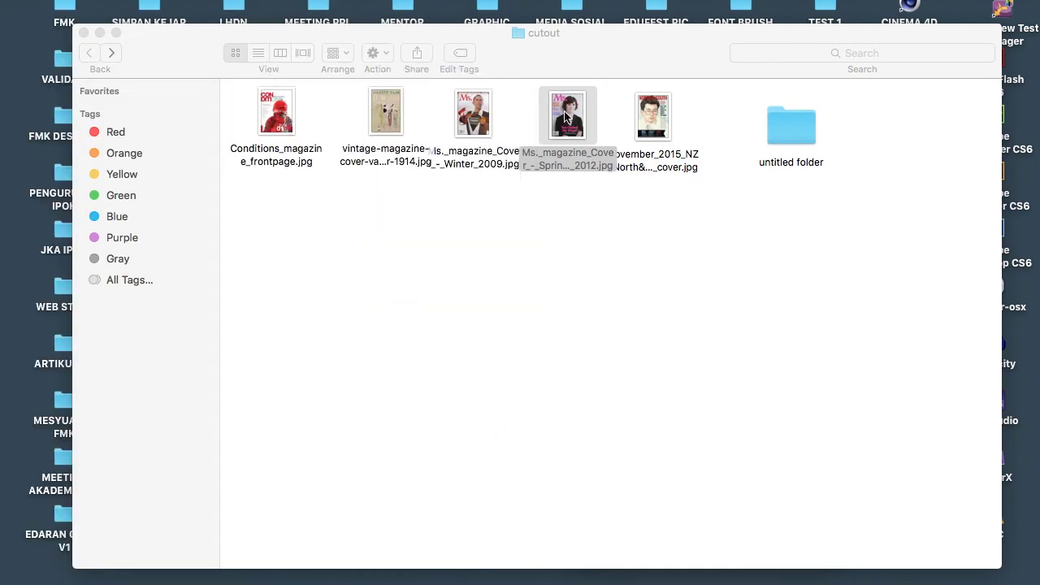
right_click(565, 118)
mouse_move(593, 135)
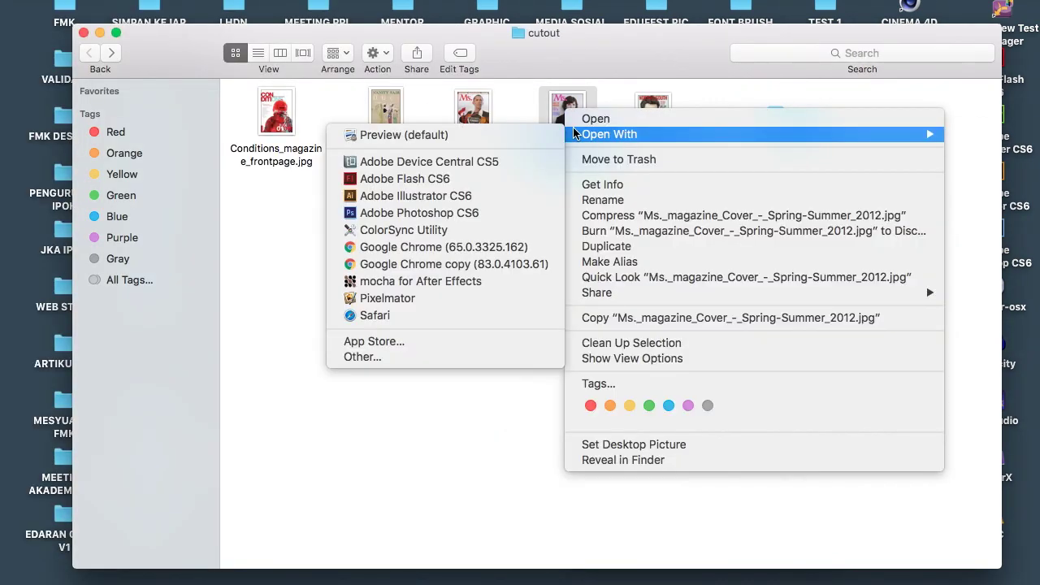
click(365, 215)
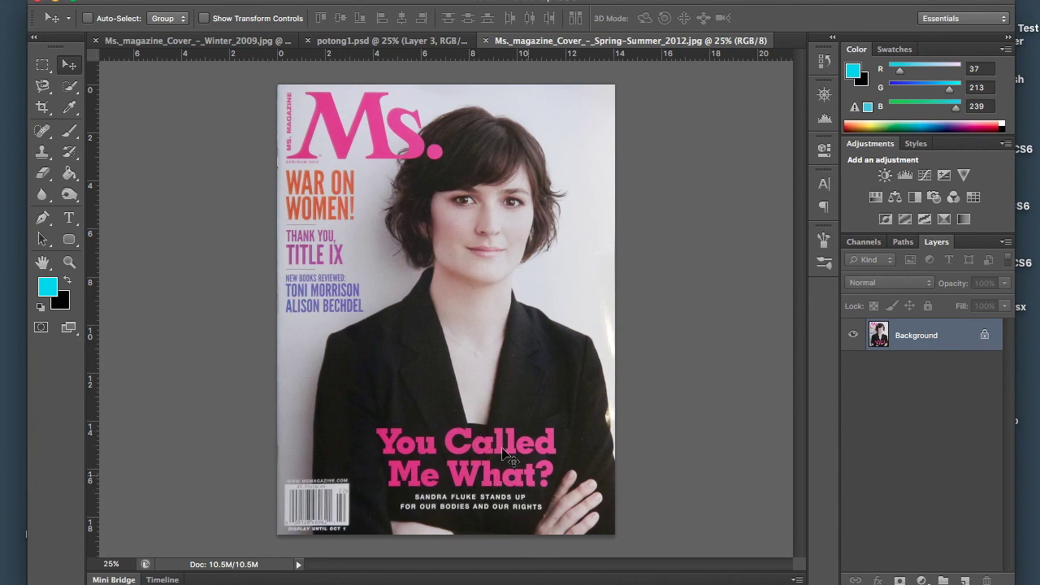
Convert the locked Background of the Ms. Spring-Summer 2012 cover into the editable layer Layer 0
key(super+plus)
key(super+plus)
key(super+plus)
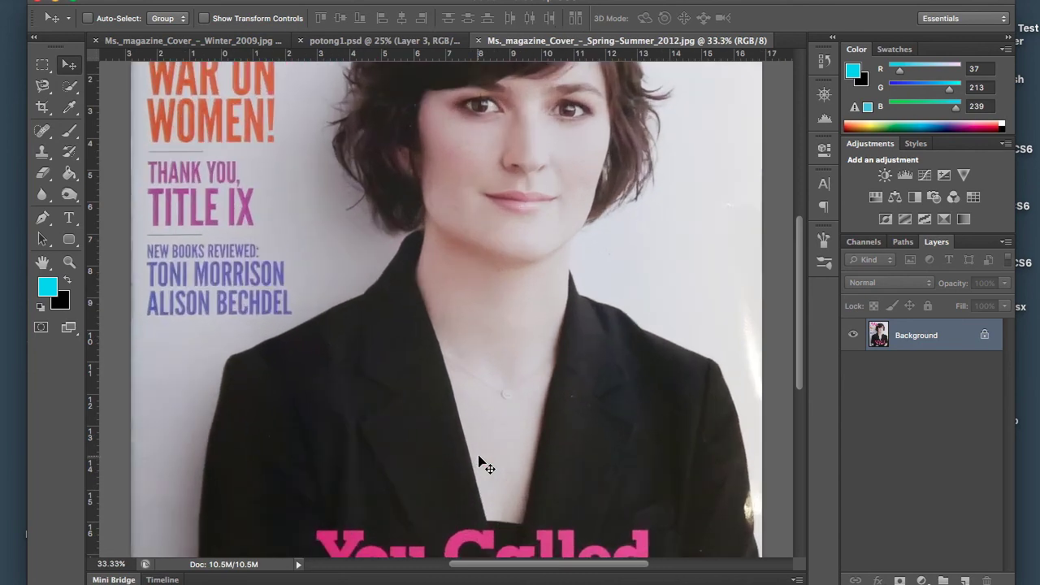
drag(477, 490, 431, 64)
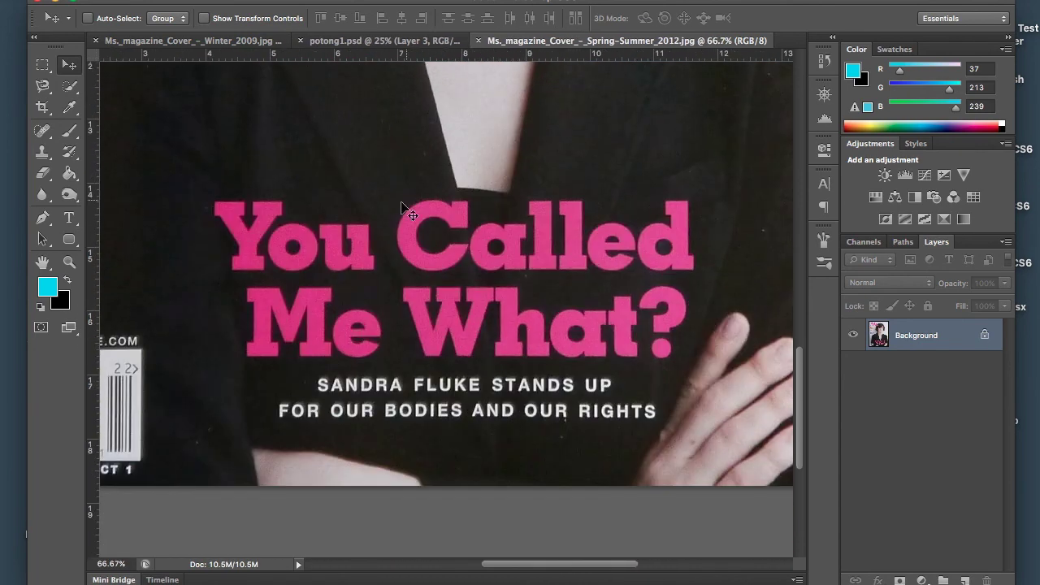
double_click(917, 337)
click(617, 226)
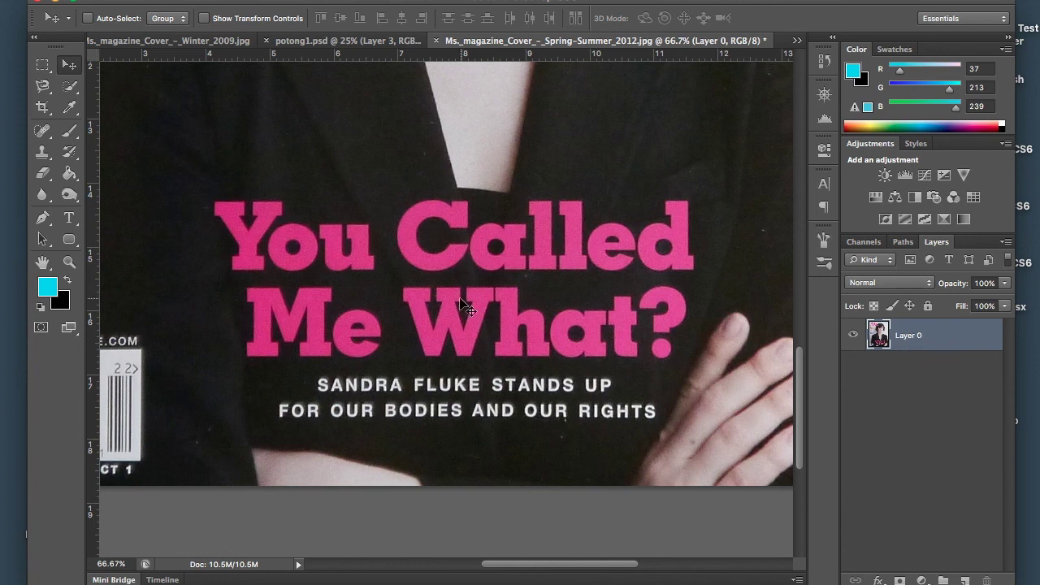
Draw a closed, angular Pen path loosely around the pink "You Called Me What?" headline, excluding the small white text below it
click(44, 220)
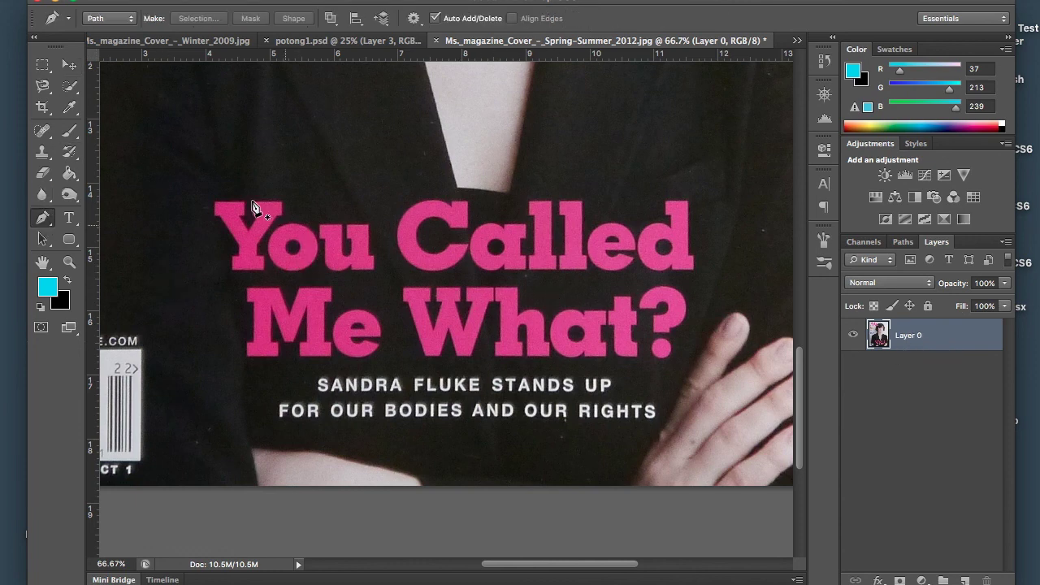
click(210, 266)
click(192, 226)
click(188, 189)
click(294, 183)
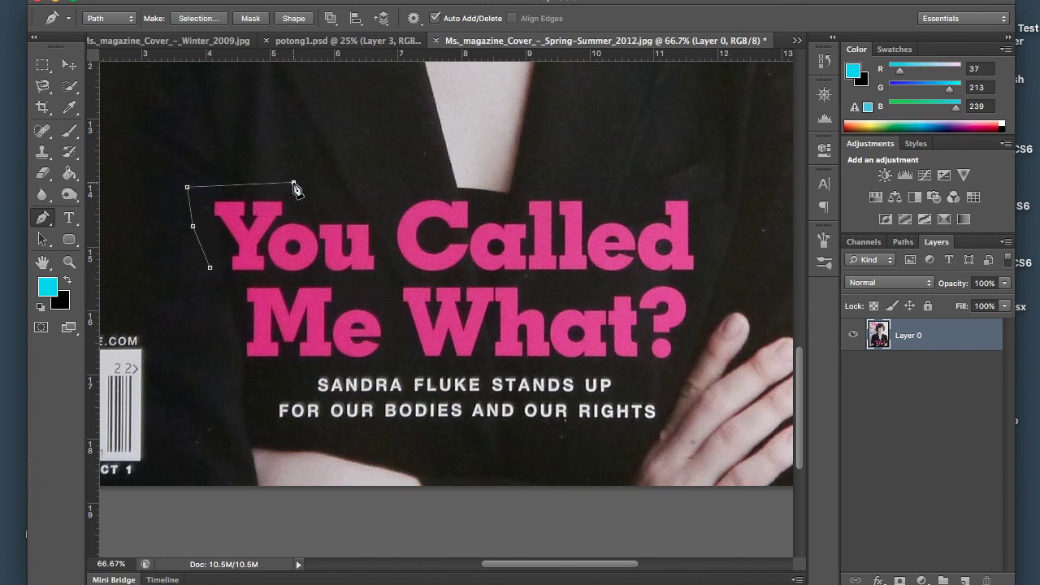
click(298, 213)
click(389, 219)
click(415, 193)
click(451, 193)
click(488, 201)
click(510, 213)
click(528, 185)
click(587, 189)
click(598, 207)
click(643, 209)
click(668, 183)
click(702, 189)
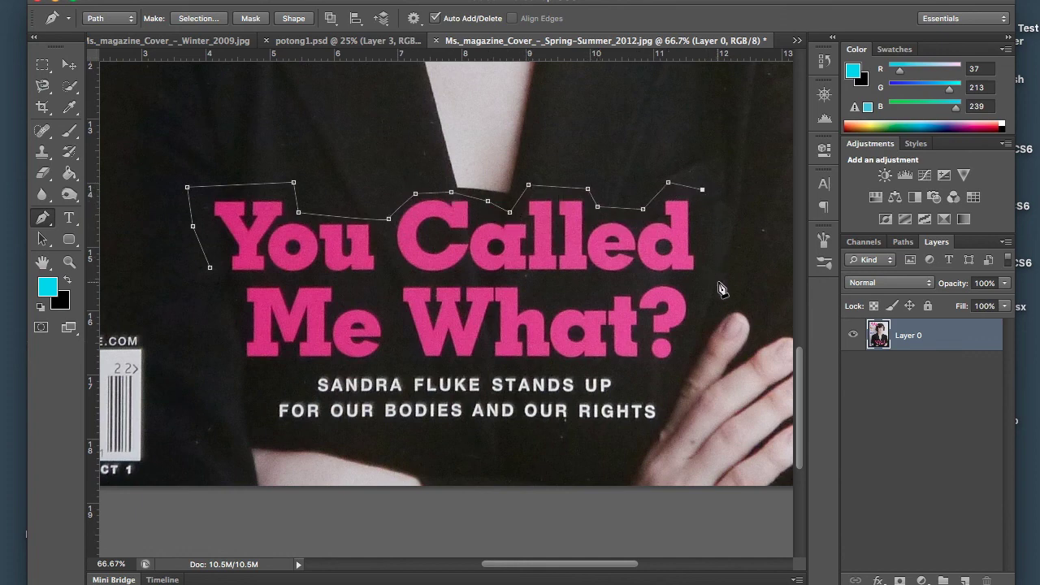
click(711, 277)
click(678, 369)
click(238, 372)
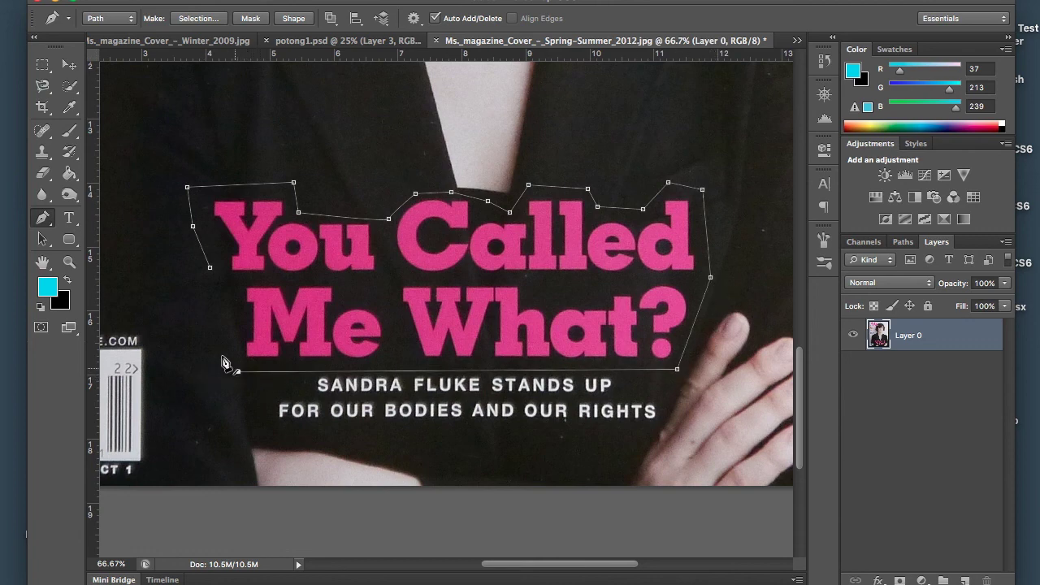
click(230, 289)
click(210, 270)
Turn the headline path into a new anti-aliased selection with a feather radius of 0 pixels
right_click(397, 266)
click(459, 339)
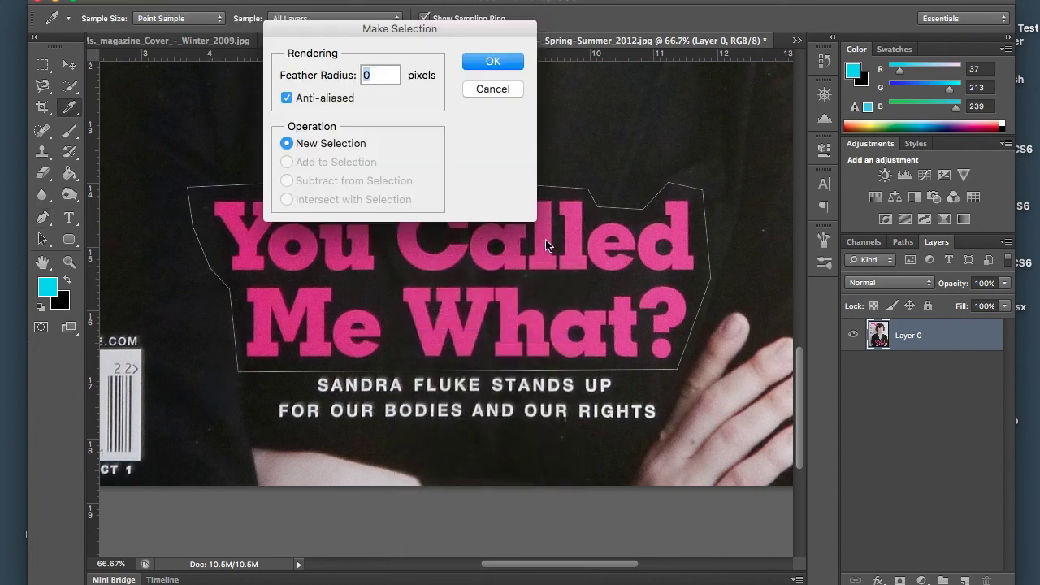
click(512, 63)
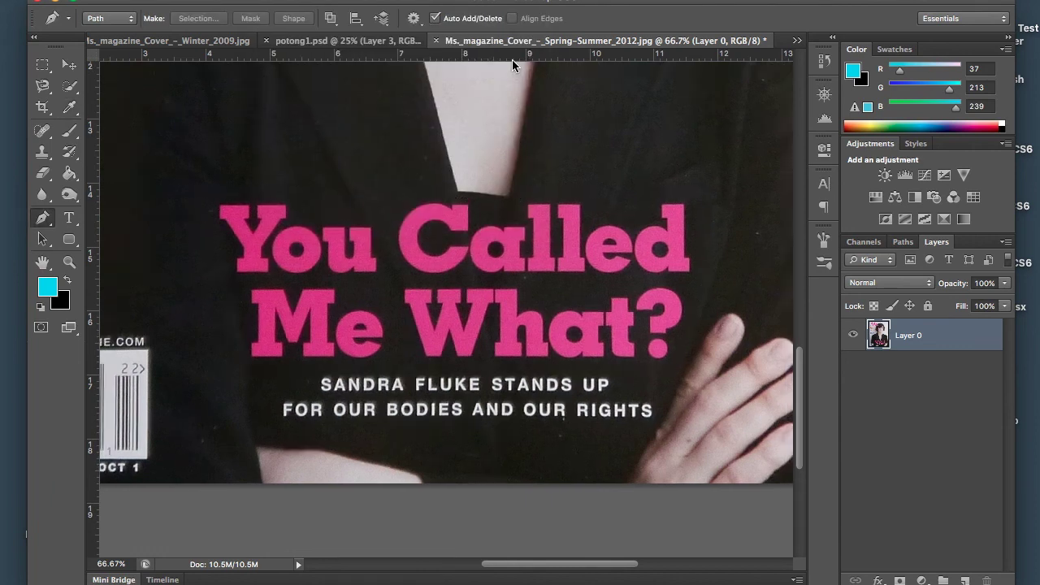
key(super+minus)
key(super+minus)
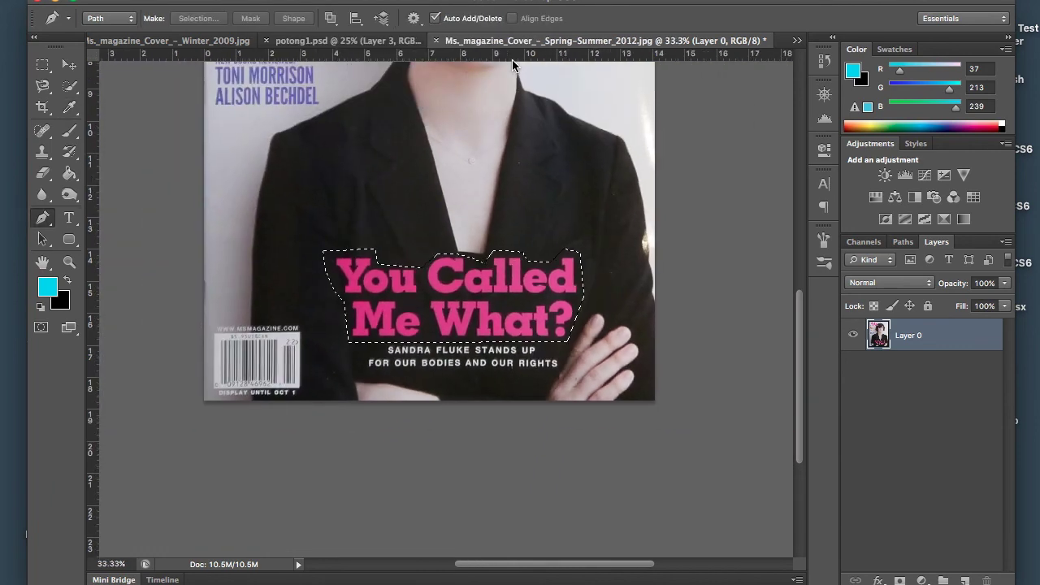
key(Delete)
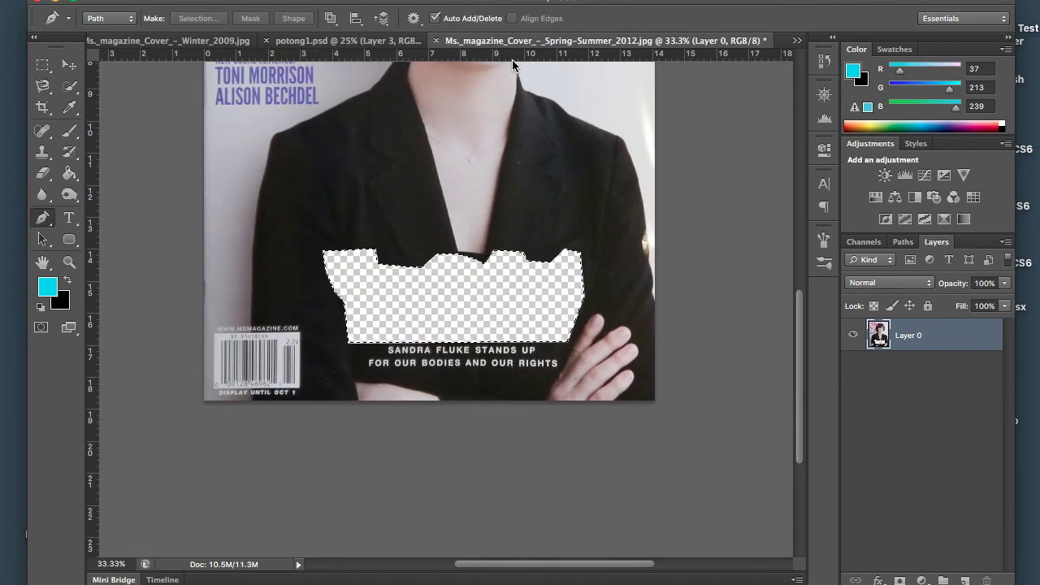
key(super+d)
key(alt+super+z)
key(alt+super+z)
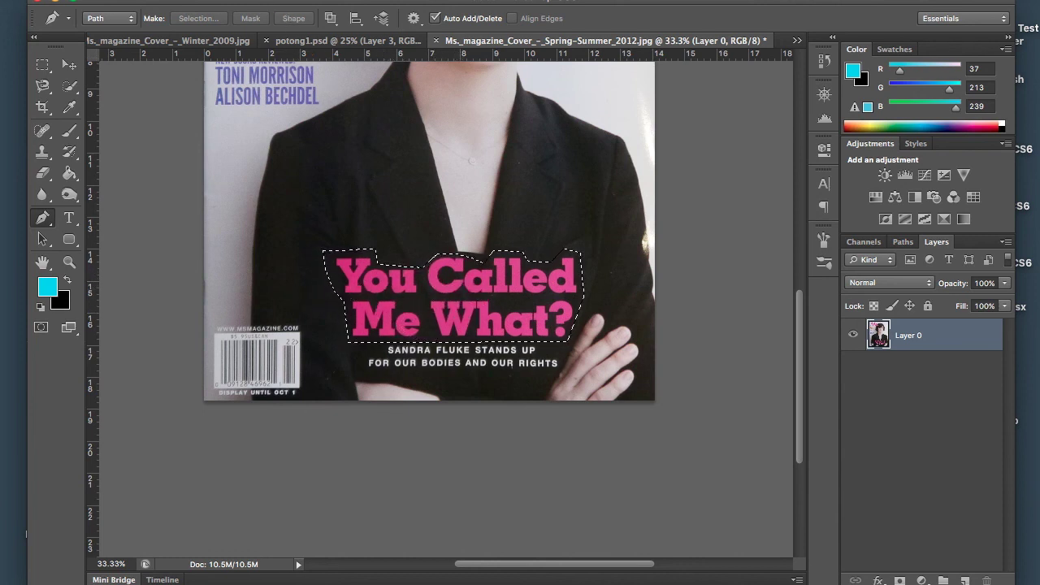
click(223, 0)
mouse_move(258, 1)
mouse_move(223, 1)
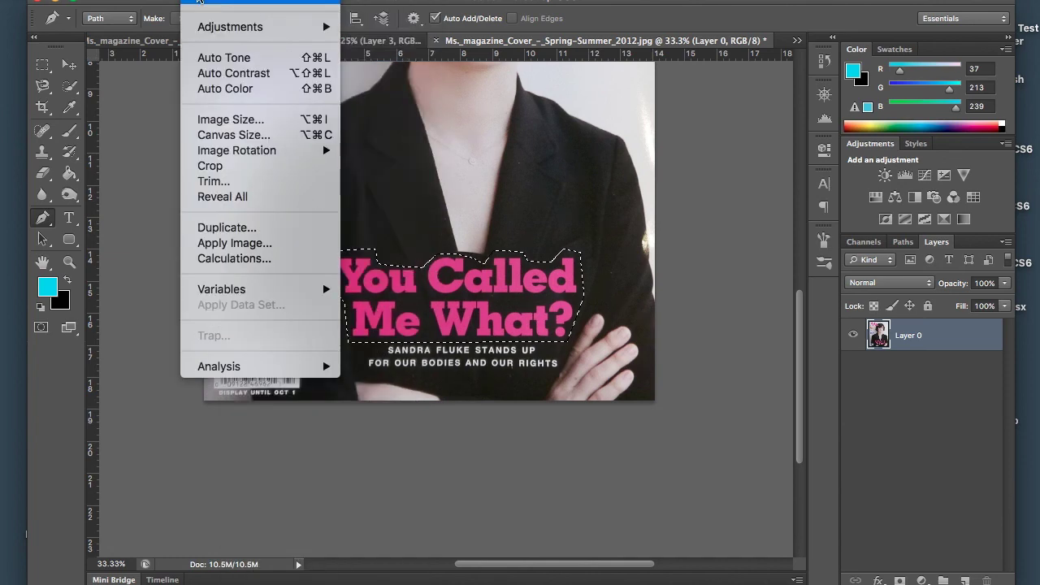
mouse_move(330, 0)
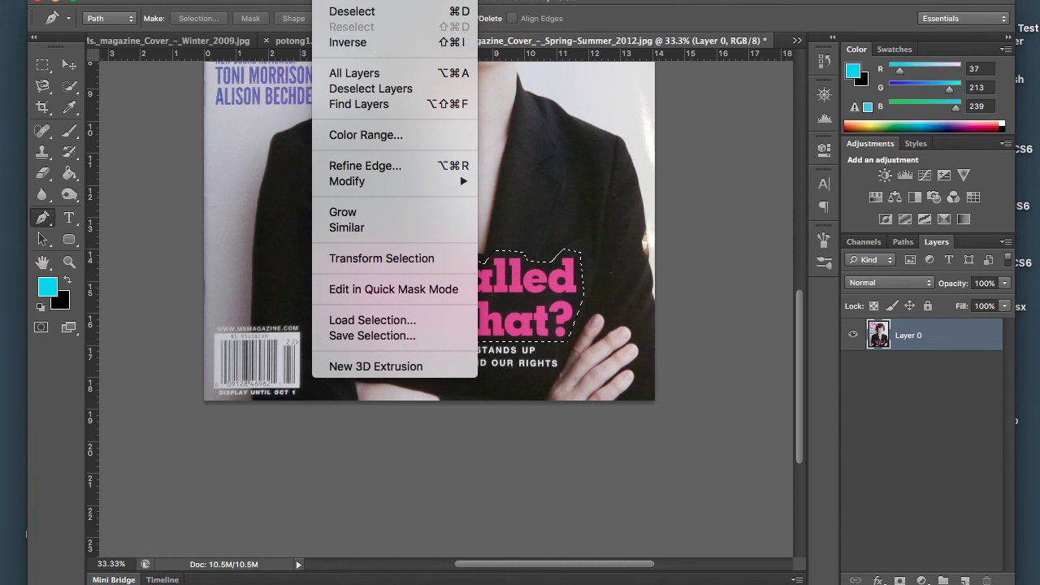
click(377, 43)
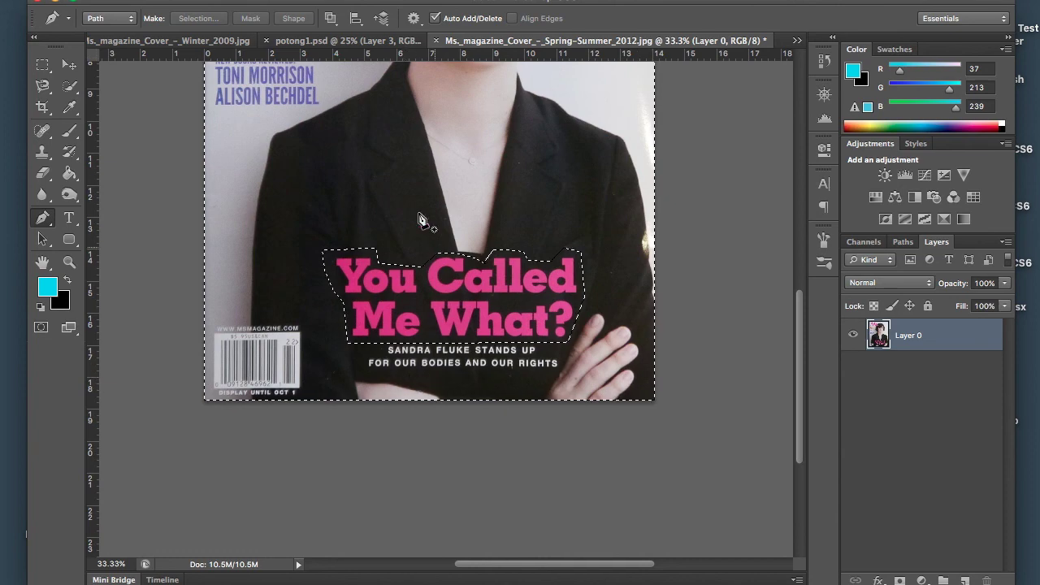
key(ctrl+shift+i)
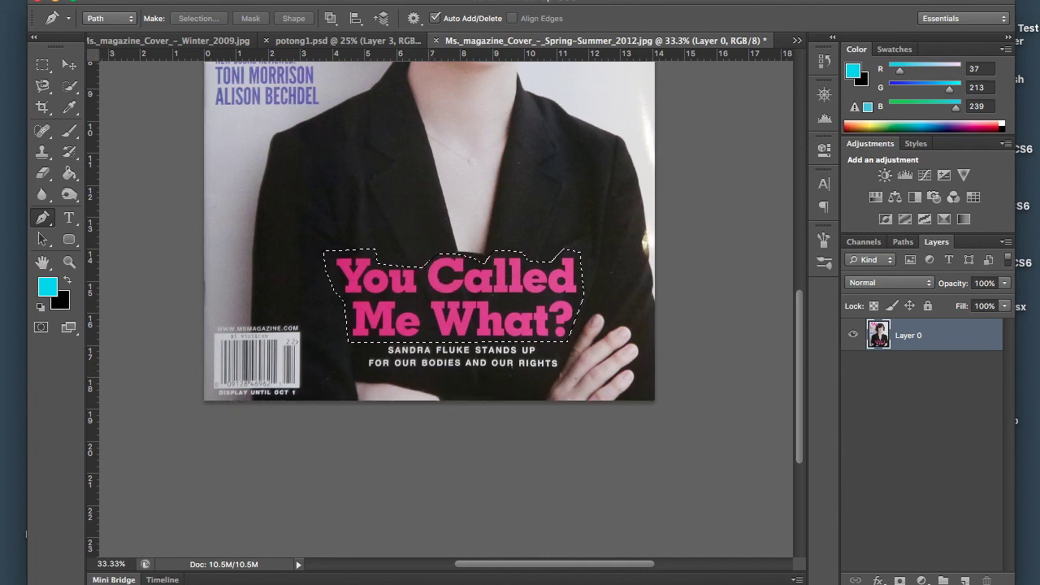
Invert the selection, delete everything outside the "You Called Me What?" headline, and clear the selection
click(333, 1)
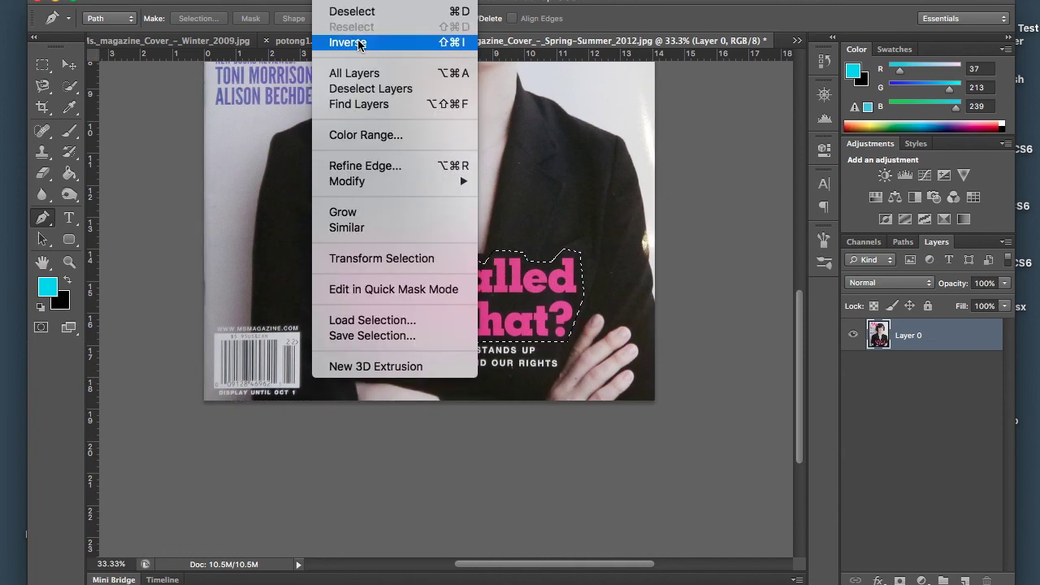
click(359, 45)
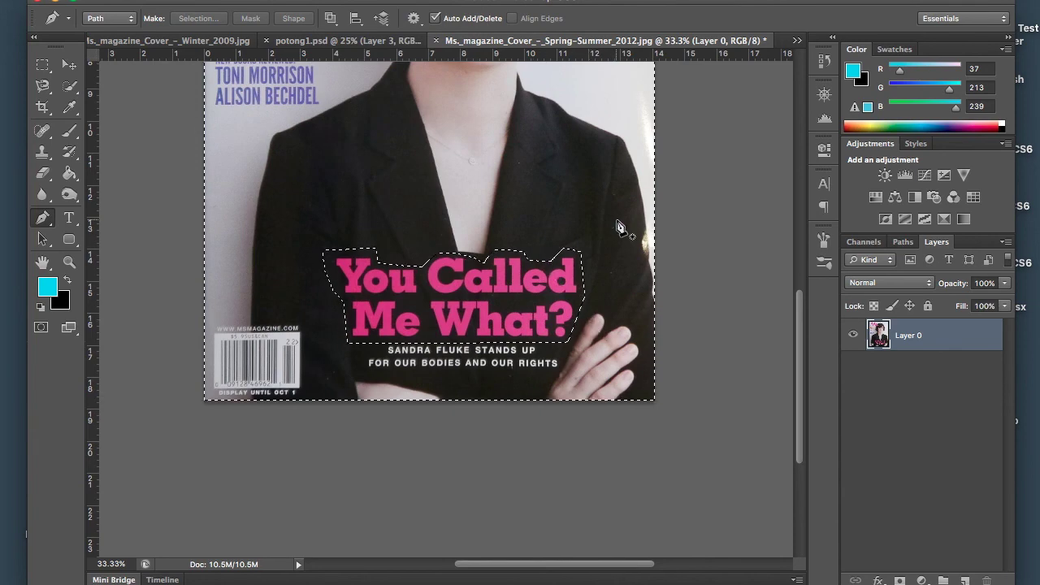
key(Delete)
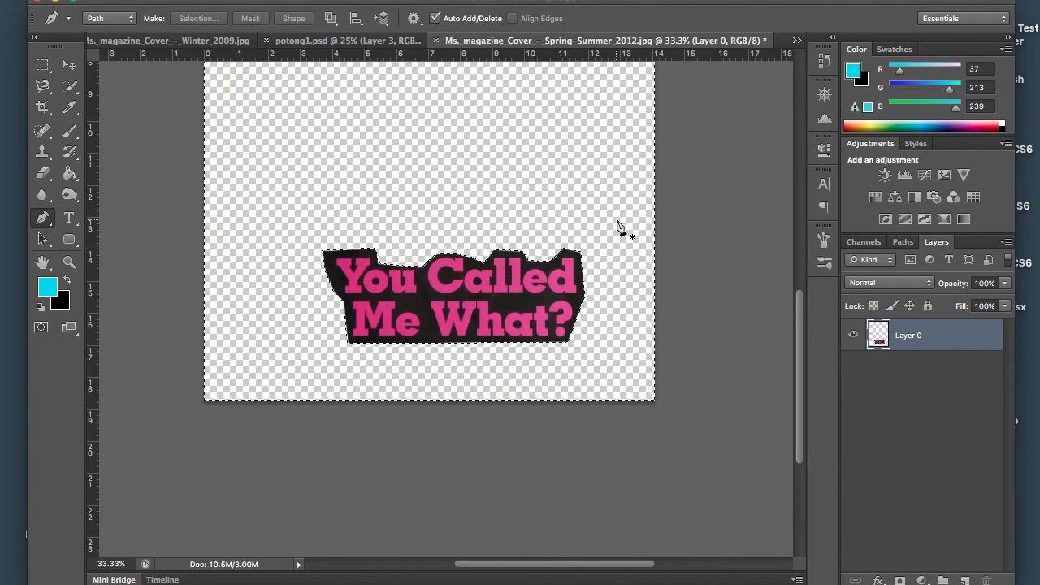
key(super+d)
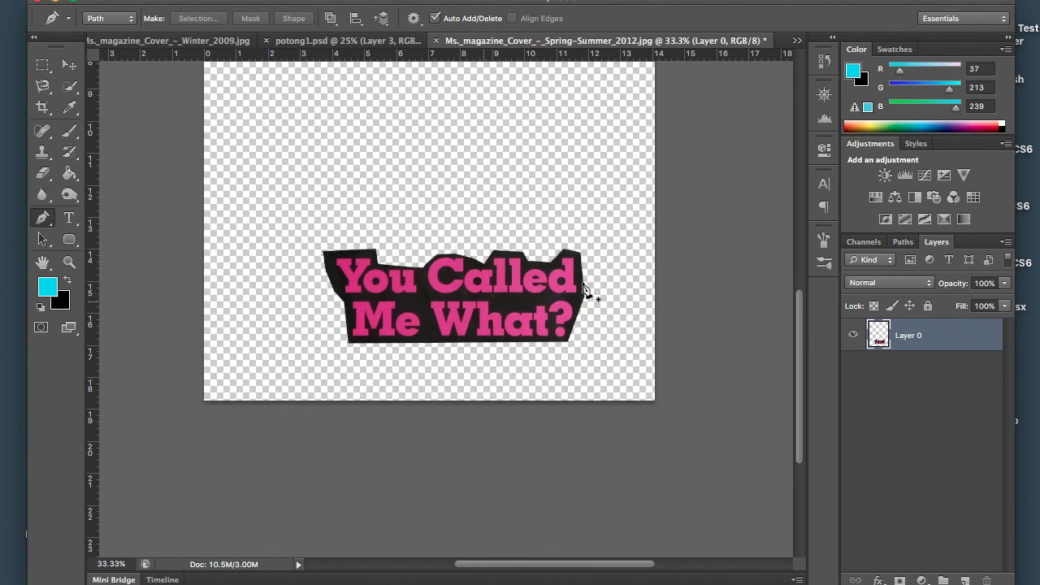
key(super+minus)
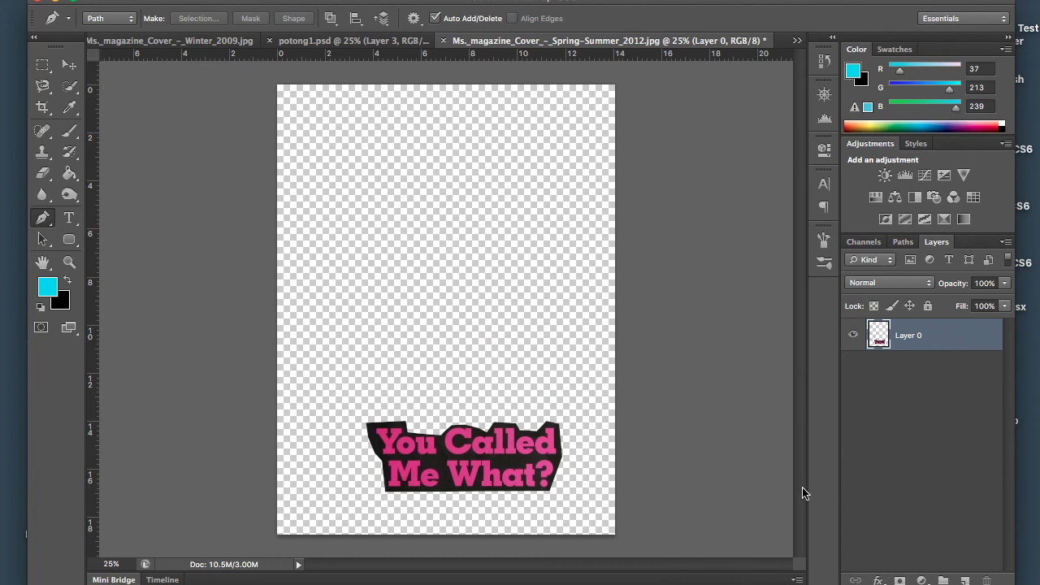
Float the Ms. Spring-Summer 2012 document and copy the headline cutout into potong1.psd over the face
click(69, 65)
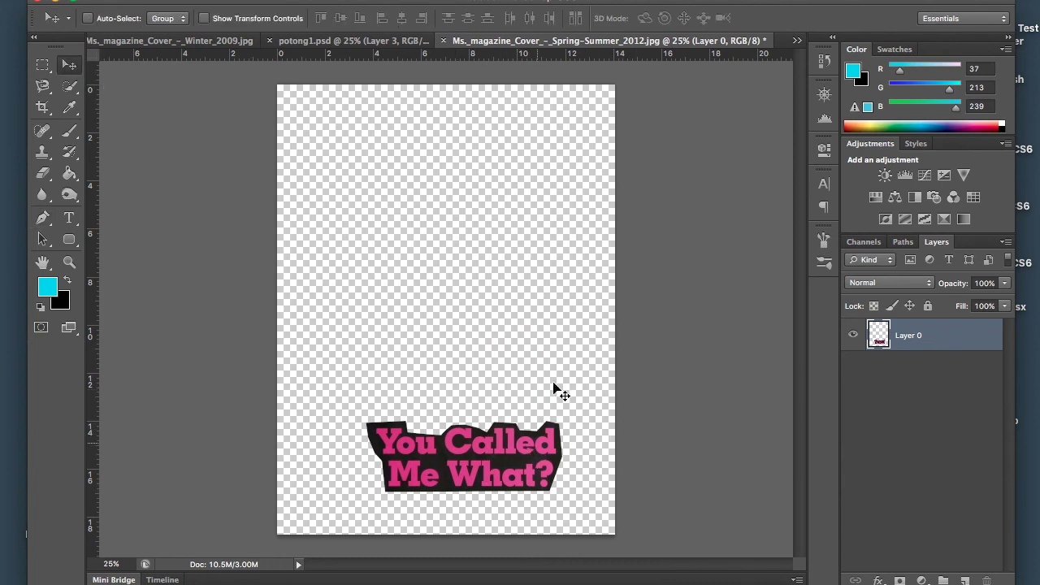
drag(563, 41, 801, 65)
drag(864, 454, 492, 213)
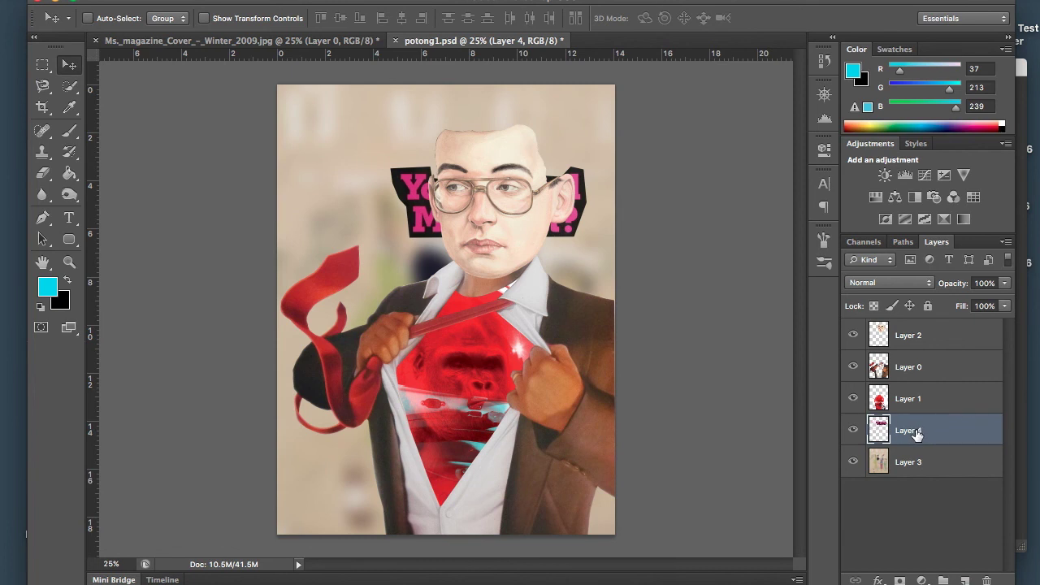
Bring the headline layer to the top of the layer stack and move the headline up over the figure's forehead
drag(914, 436, 913, 430)
drag(918, 432, 905, 331)
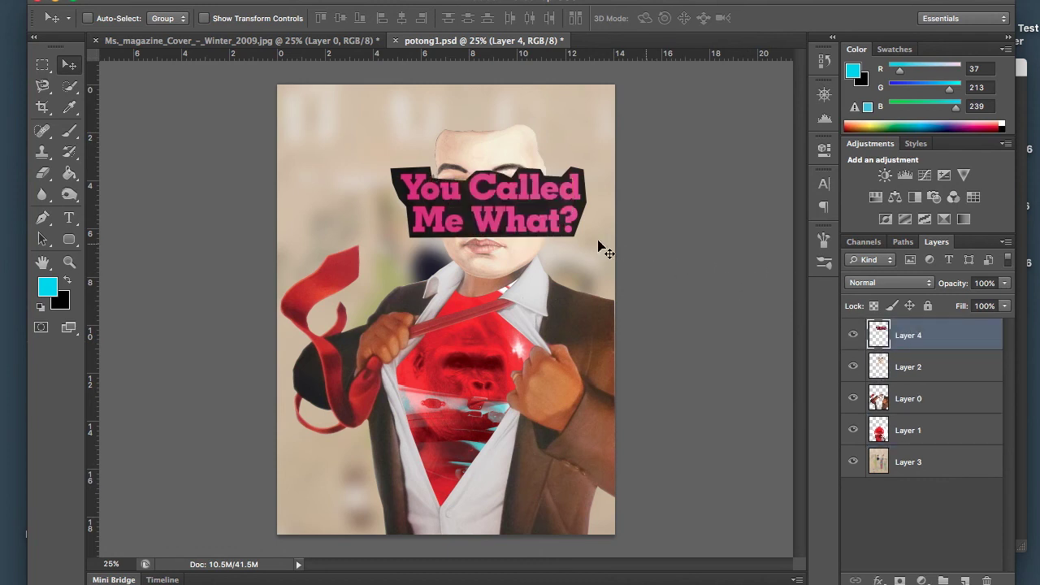
drag(554, 224, 553, 154)
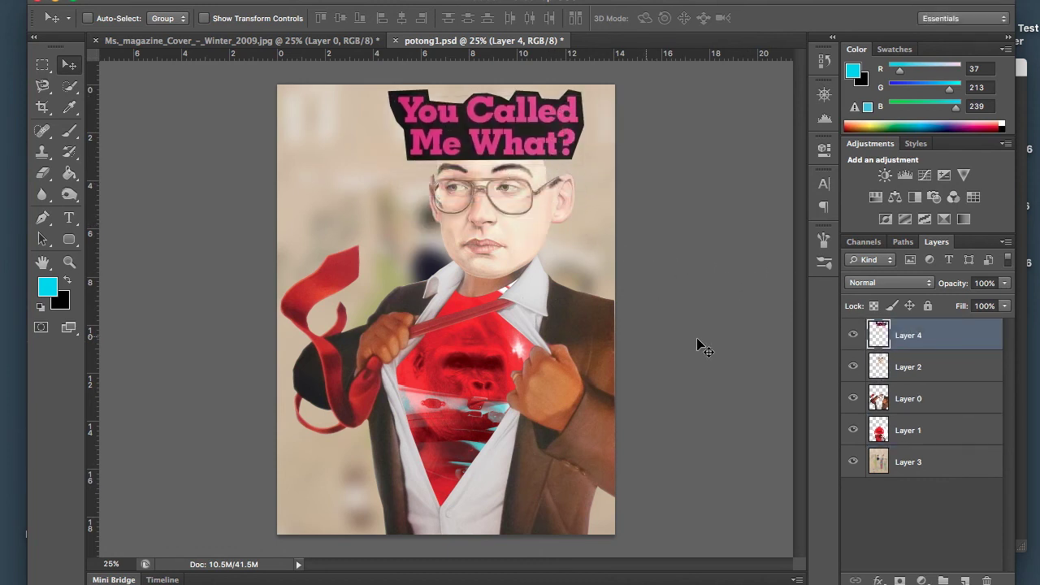
drag(532, 147, 530, 145)
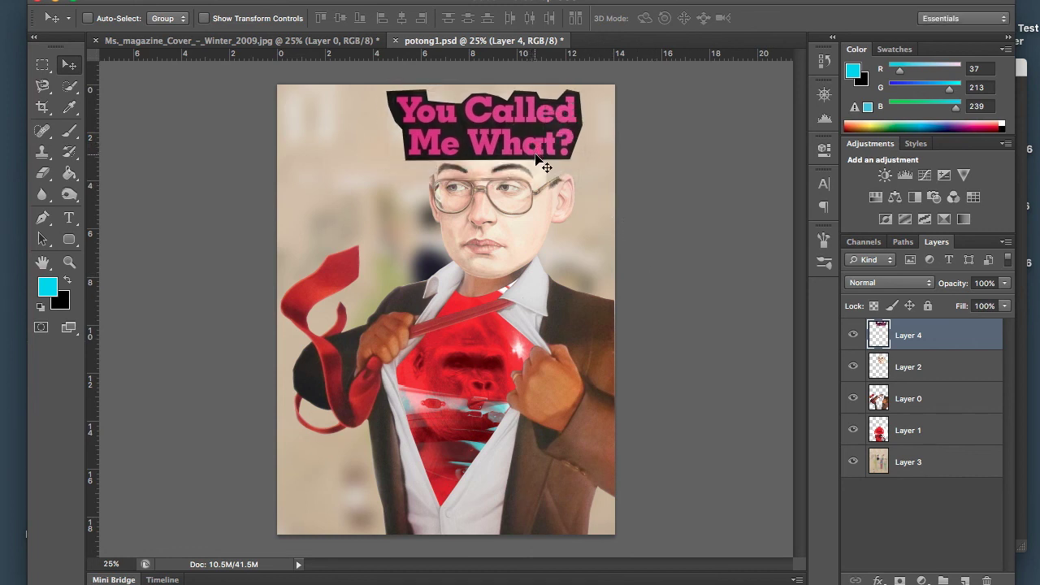
Enlarge the headline cutout to about 104% and rotate it about 6.5° counterclockwise over the top of the head
key(ctrl+t)
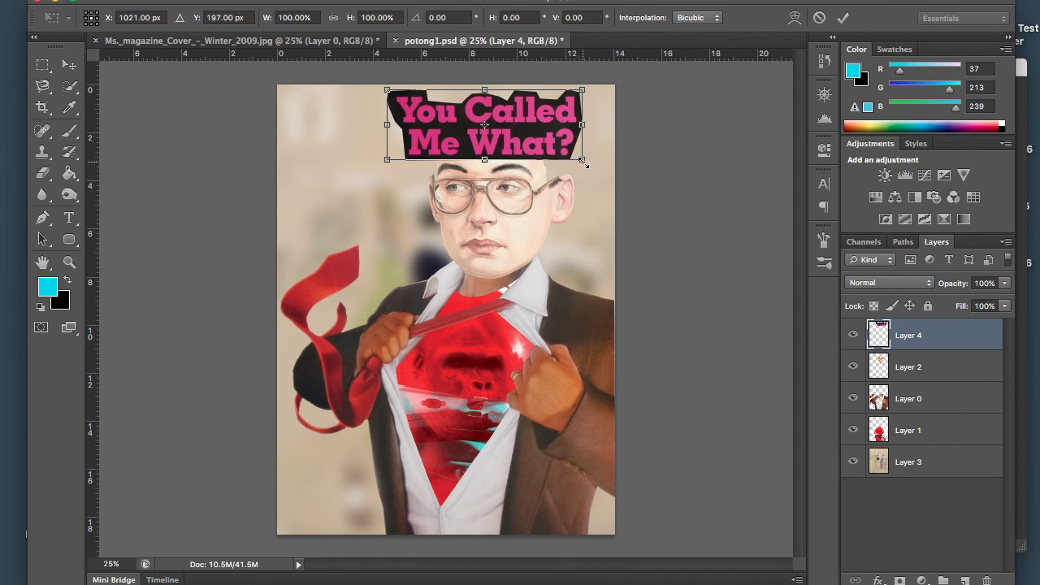
mouse_move(583, 160)
mouse_down()
mouse_move(636, 179)
mouse_move(590, 163)
mouse_up()
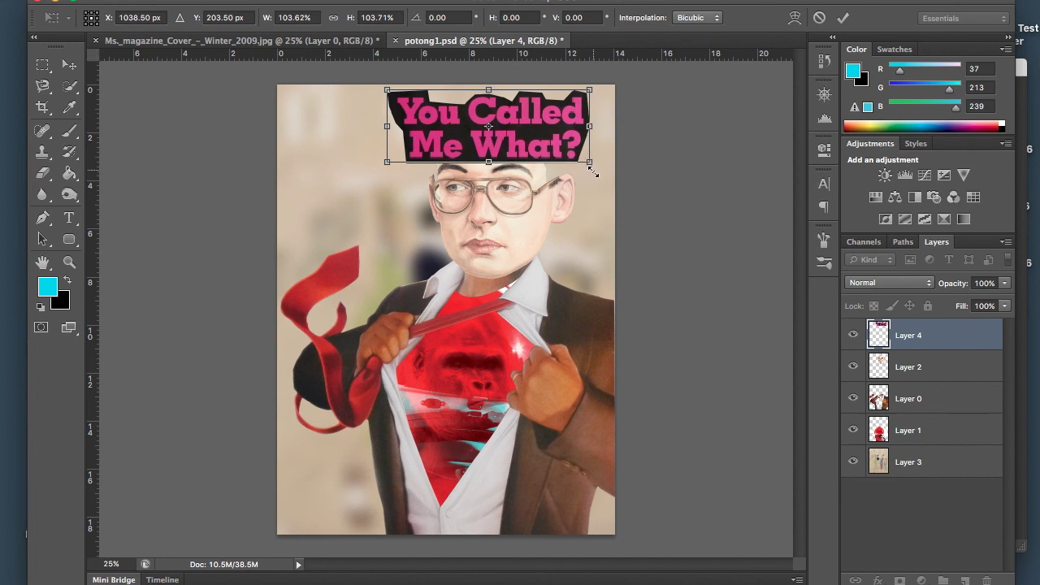
drag(598, 171, 560, 149)
key(Right)
key(Right)
key(Right)
key(Right)
key(Right)
key(Right)
key(Right)
key(Right)
key(Right)
key(Right)
key(Right)
key(Right)
key(Right)
key(Right)
key(Right)
key(Right)
key(Right)
key(Right)
key(Right)
key(Right)
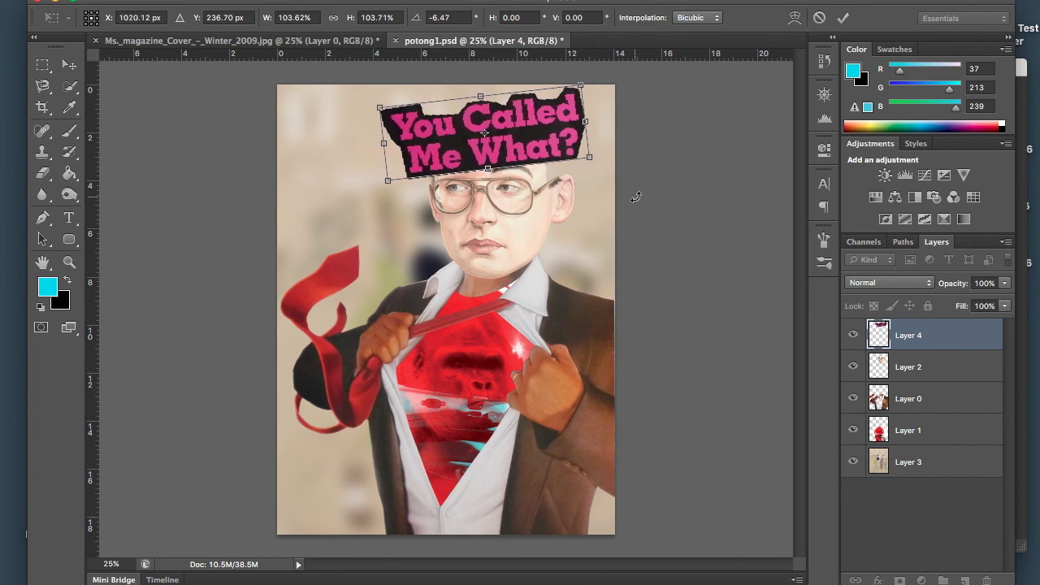
key(Return)
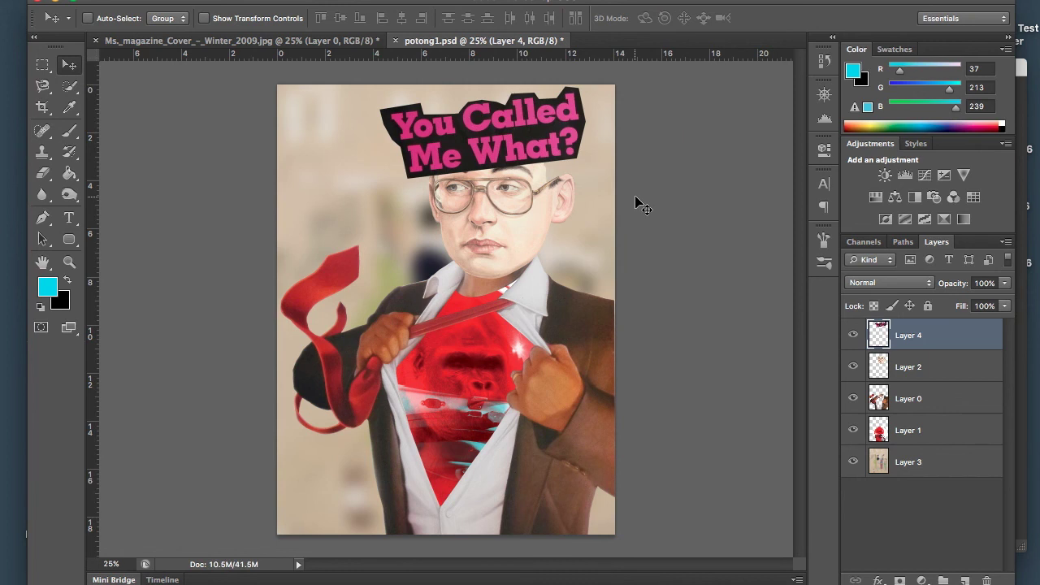